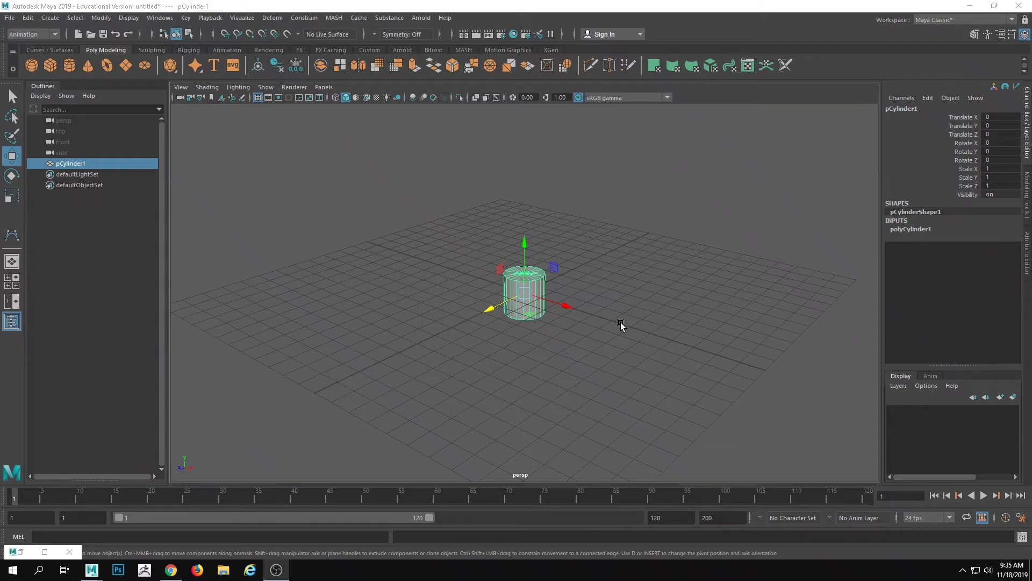
# Select the cylinder's top vertices, scale them outward and raise them to form a taller, tapered cup shape.
pyautogui.keyDown('alt'); pyautogui.moveTo(640, 298); pyautogui.dragTo(680, 334, button='right'); pyautogui.keyUp('alt')
pyautogui.moveTo(509, 201)
pyautogui.keyDown('alt'); pyautogui.mouseDown()
pyautogui.moveTo(511, 231)
pyautogui.moveTo(505, 210)
pyautogui.mouseUp(); pyautogui.keyUp('alt')
pyautogui.keyDown('alt'); pyautogui.moveTo(505, 210); pyautogui.dragTo(605, 307, button='right'); pyautogui.keyUp('alt')
pyautogui.moveTo(513, 236); pyautogui.dragTo(466, 230, button='right')
pyautogui.keyDown('alt'); pyautogui.moveTo(463, 227); pyautogui.dragTo(425, 182); pyautogui.keyUp('alt')
pyautogui.moveTo(371, 188); pyautogui.dragTo(657, 301)
pyautogui.keyDown('alt'); pyautogui.moveTo(619, 280); pyautogui.dragTo(616, 299); pyautogui.keyUp('alt')
pyautogui.press('r')
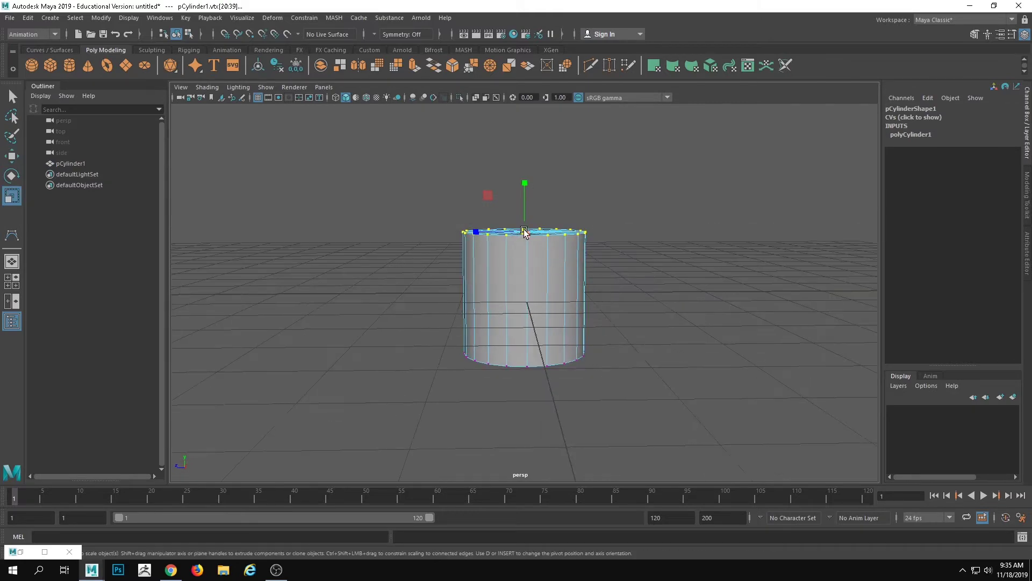
pyautogui.moveTo(524, 232); pyautogui.dragTo(570, 239)
pyautogui.press('w')
pyautogui.moveTo(527, 172); pyautogui.dragTo(527, 136)
# Hollow out the cup by extruding its top faces inward for the rim and down towards the base.
pyautogui.keyDown('alt'); pyautogui.moveTo(563, 231); pyautogui.dragTo(583, 297); pyautogui.keyUp('alt')
pyautogui.moveTo(571, 244); pyautogui.dragTo(567, 275, button='right')
pyautogui.moveTo(500, 197); pyautogui.dragTo(578, 182)
pyautogui.keyDown('ctrl'); pyautogui.moveTo(312, 309); pyautogui.dragTo(631, 291); pyautogui.keyUp('ctrl')
pyautogui.keyDown('alt'); pyautogui.moveTo(631, 290); pyautogui.dragTo(625, 346); pyautogui.keyUp('alt')
pyautogui.press('r')
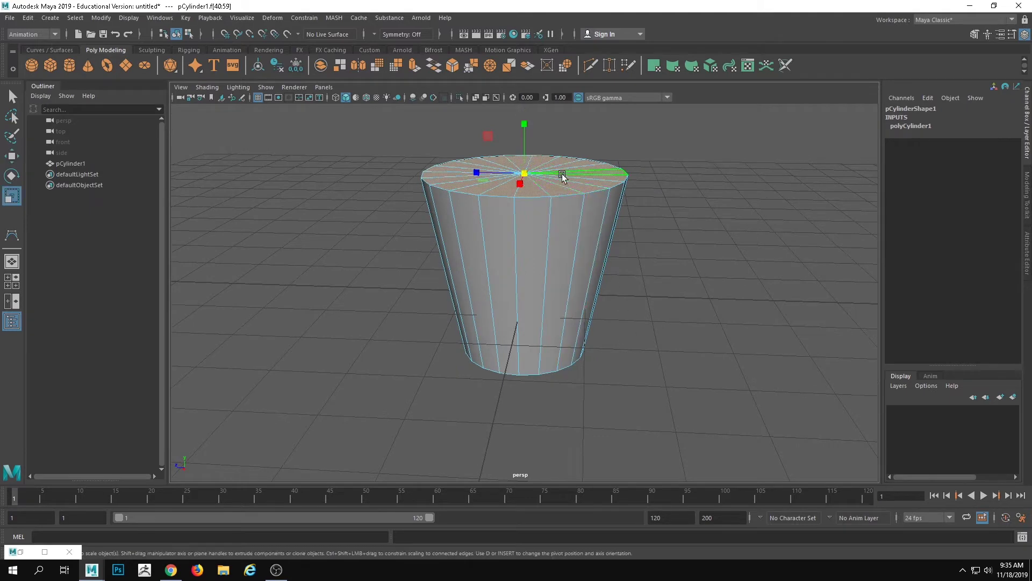
pyautogui.keyDown('alt'); pyautogui.moveTo(568, 181); pyautogui.dragTo(497, 189); pyautogui.keyUp('alt')
pyautogui.press('w')
pyautogui.keyDown('shift'); pyautogui.moveTo(527, 147); pyautogui.dragTo(543, 276); pyautogui.keyUp('shift')
pyautogui.press('r')
pyautogui.keyDown('alt'); pyautogui.moveTo(480, 319); pyautogui.dragTo(538, 292); pyautogui.keyUp('alt')
# Bevel the cup's rim and base edge loops and return to object mode.
pyautogui.press('w')
pyautogui.doubleClick(563, 188)
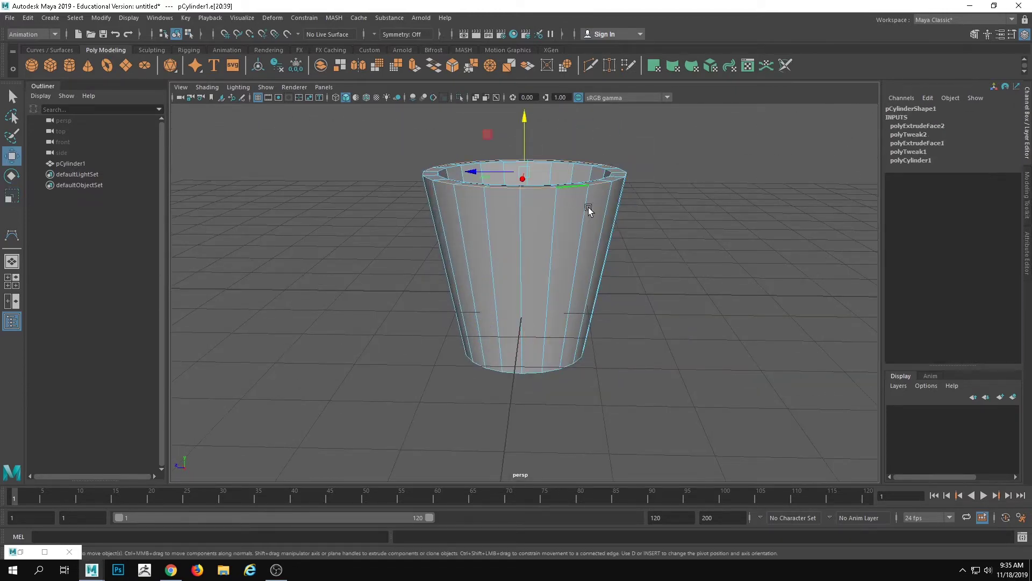
pyautogui.keyDown('alt'); pyautogui.moveTo(591, 218); pyautogui.dragTo(597, 274); pyautogui.keyUp('alt')
pyautogui.keyDown('alt'); pyautogui.moveTo(619, 219); pyautogui.dragTo(608, 129); pyautogui.keyUp('alt')
pyautogui.keyDown('shift'); pyautogui.doubleClick(557, 349); pyautogui.keyUp('shift')
pyautogui.keyDown('alt'); pyautogui.moveTo(583, 347); pyautogui.dragTo(589, 317); pyautogui.keyUp('alt')
pyautogui.keyDown('alt'); pyautogui.moveTo(624, 231); pyautogui.dragTo(637, 323); pyautogui.keyUp('alt')
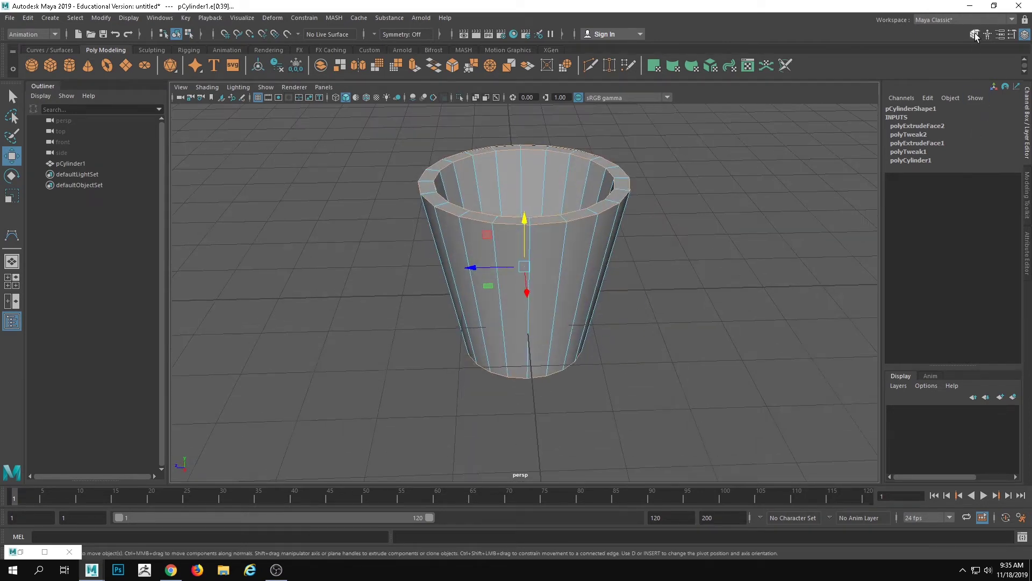
pyautogui.click(974, 34)
pyautogui.click(975, 357)
pyautogui.keyDown('alt'); pyautogui.moveTo(767, 272); pyautogui.dragTo(707, 306); pyautogui.keyUp('alt')
pyautogui.moveTo(620, 269); pyautogui.dragTo(746, 198, button='right')
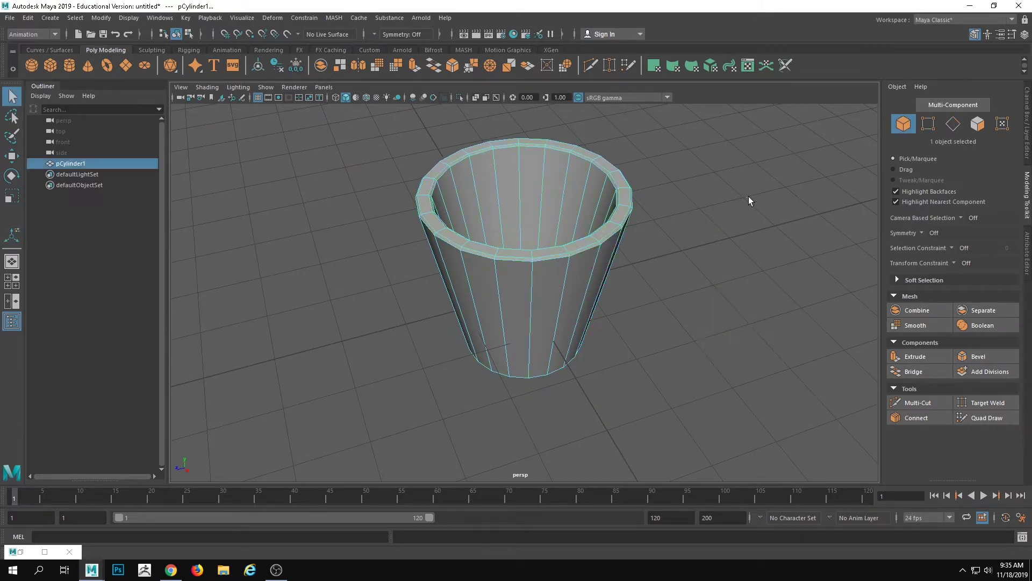
pyautogui.click(747, 197)
# Create a polygon disc, raise it to Y 1.778 inside the cup and scale it uniformly to 1.322.
pyautogui.keyDown('alt'); pyautogui.moveTo(709, 242); pyautogui.dragTo(546, 158); pyautogui.keyUp('alt')
pyautogui.click(621, 244)
pyautogui.click(277, 164)
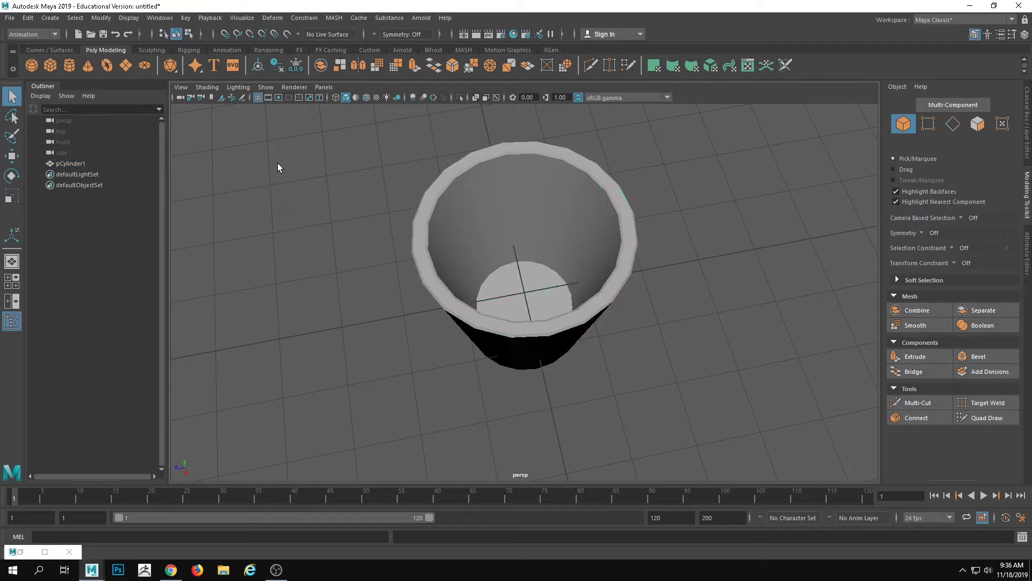
pyautogui.click(153, 68)
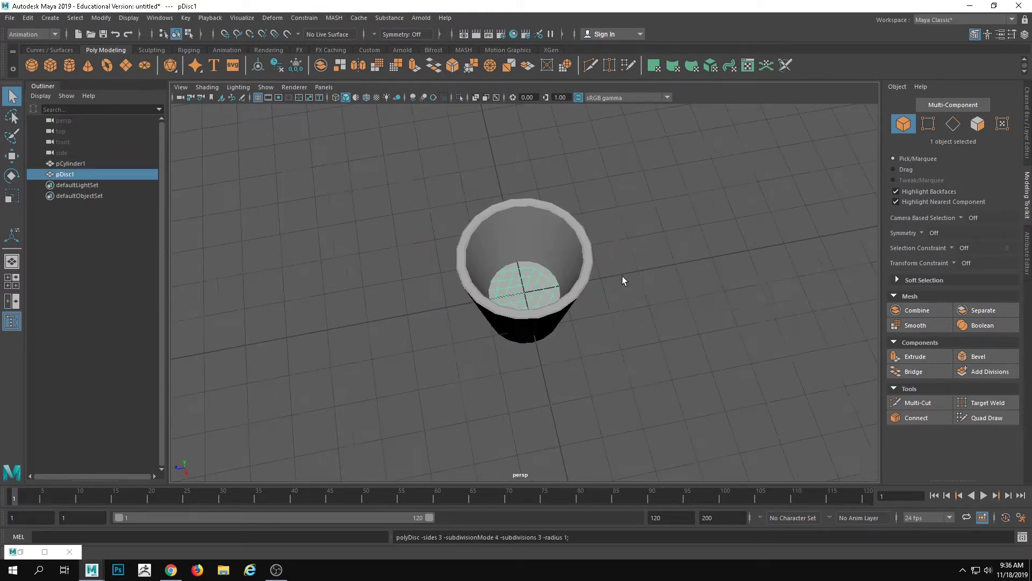
pyautogui.press('w')
pyautogui.keyDown('alt'); pyautogui.moveTo(621, 273); pyautogui.dragTo(346, 157); pyautogui.keyUp('alt')
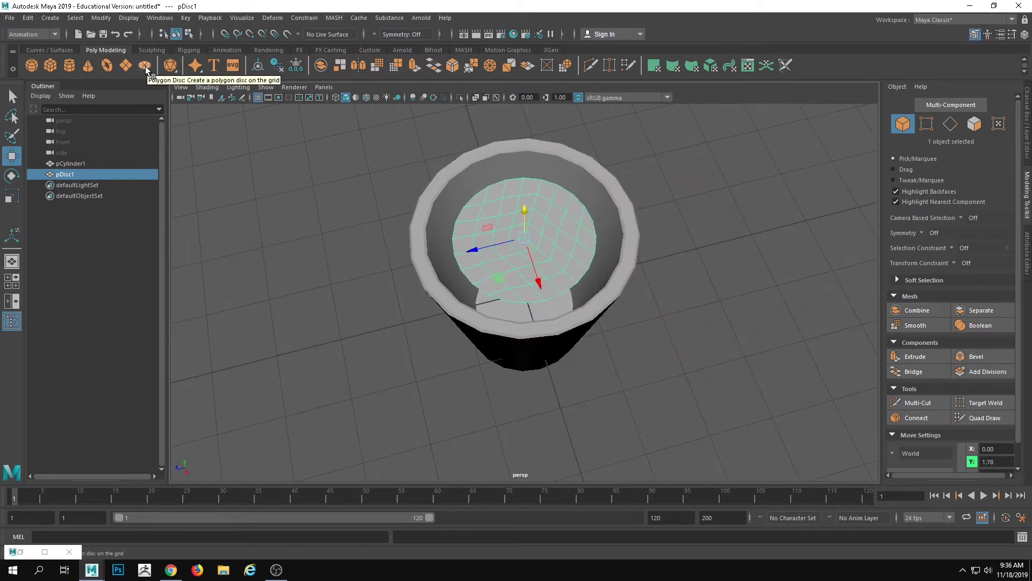
pyautogui.press('r')
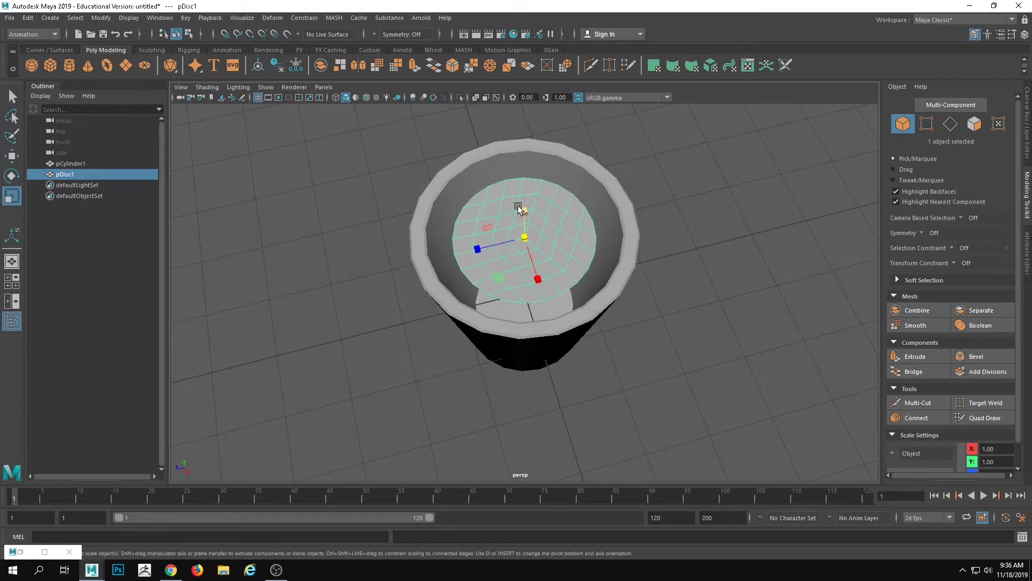
pyautogui.moveTo(525, 237); pyautogui.dragTo(561, 183)
# Set the disc's subdivisions to 4 in its polyDisc attributes.
pyautogui.click(1028, 143)
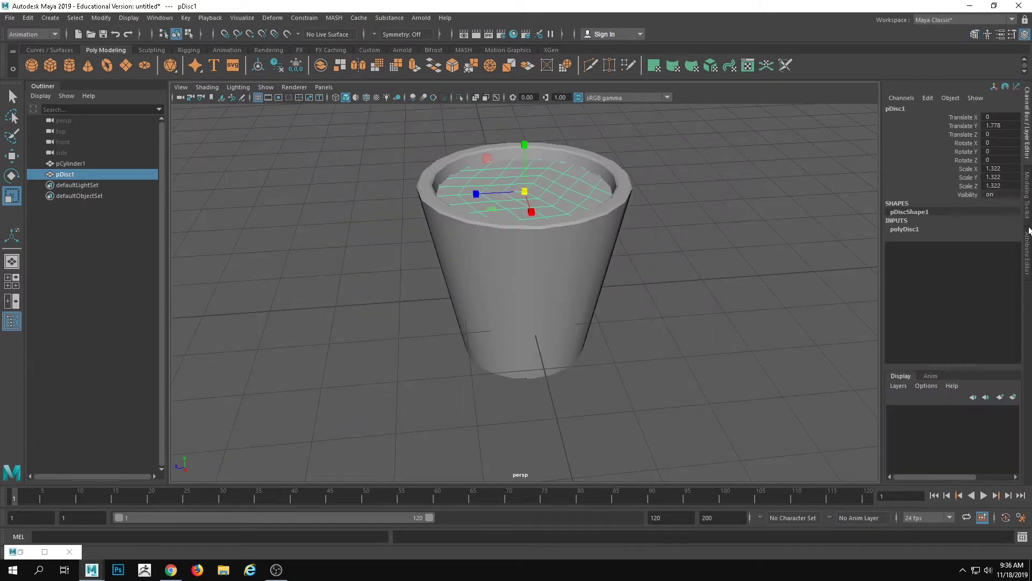
pyautogui.click(1022, 258)
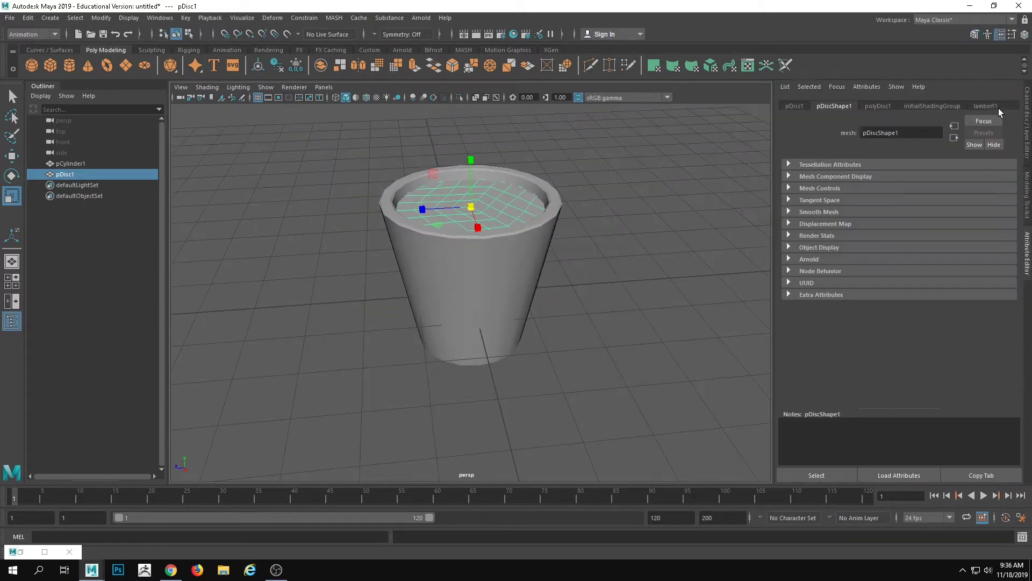
pyautogui.click(989, 106)
pyautogui.click(1028, 114)
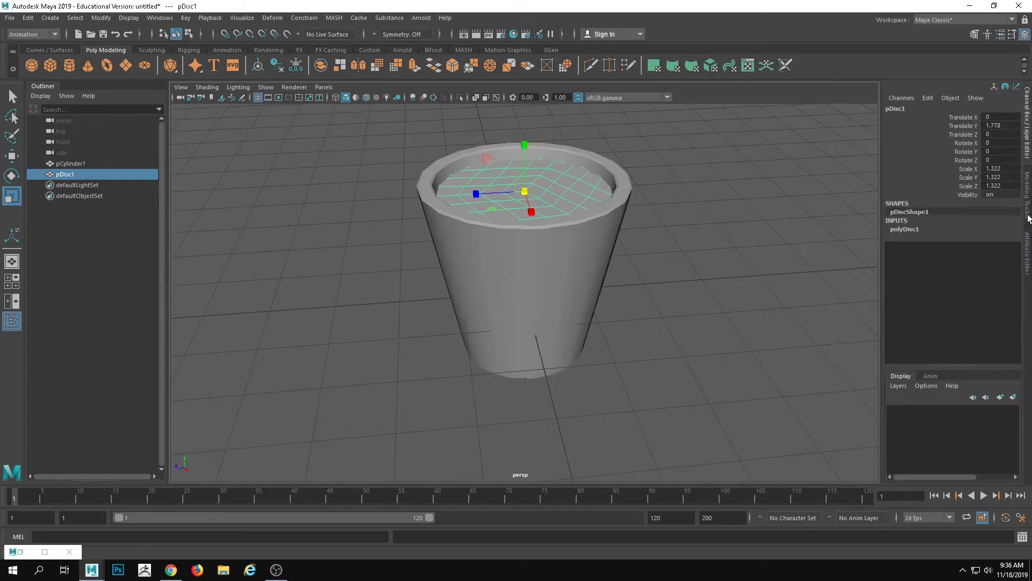
pyautogui.click(1027, 251)
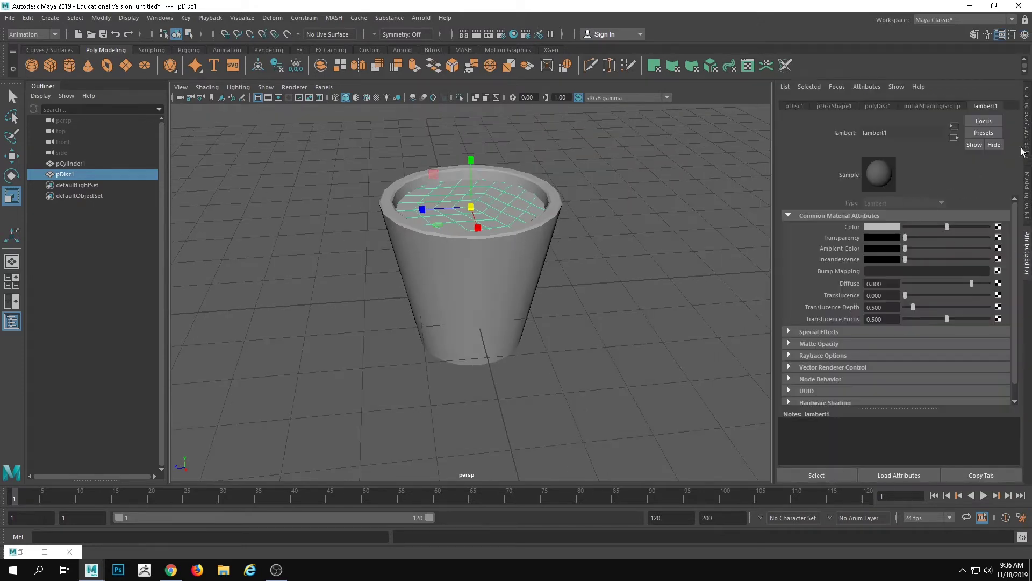
pyautogui.click(836, 106)
pyautogui.click(801, 106)
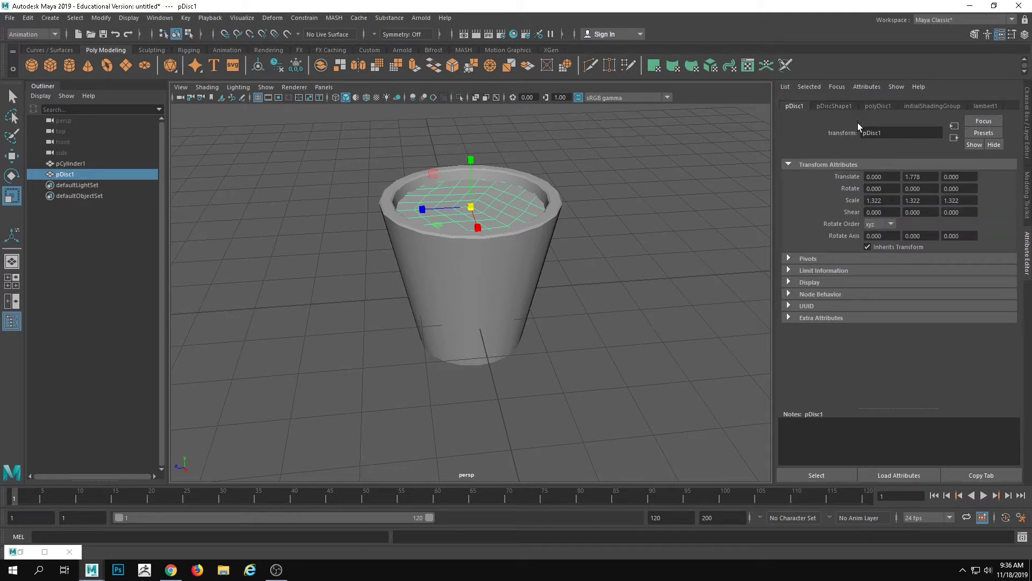
pyautogui.click(873, 107)
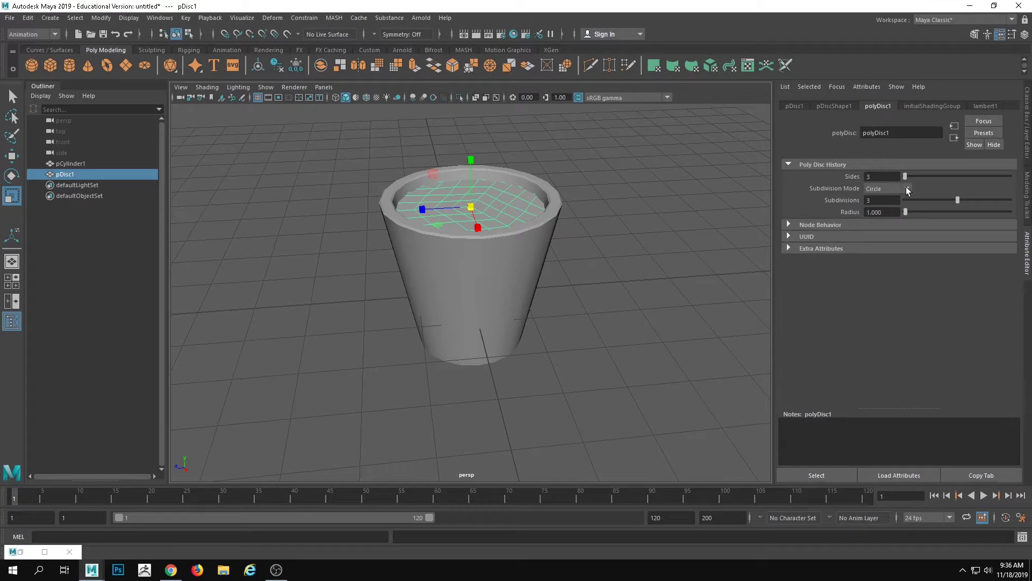
pyautogui.moveTo(957, 201); pyautogui.dragTo(974, 200)
# Add a nonlinear Sine deformer to the disc and show its sine1 attributes.
pyautogui.scroll(3, 528, 252)
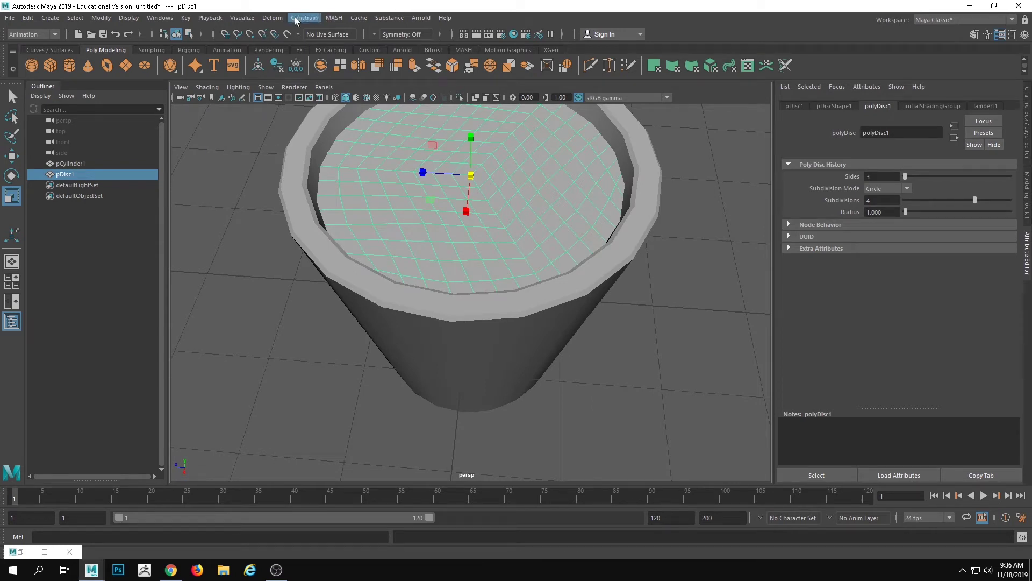
pyautogui.click(273, 18)
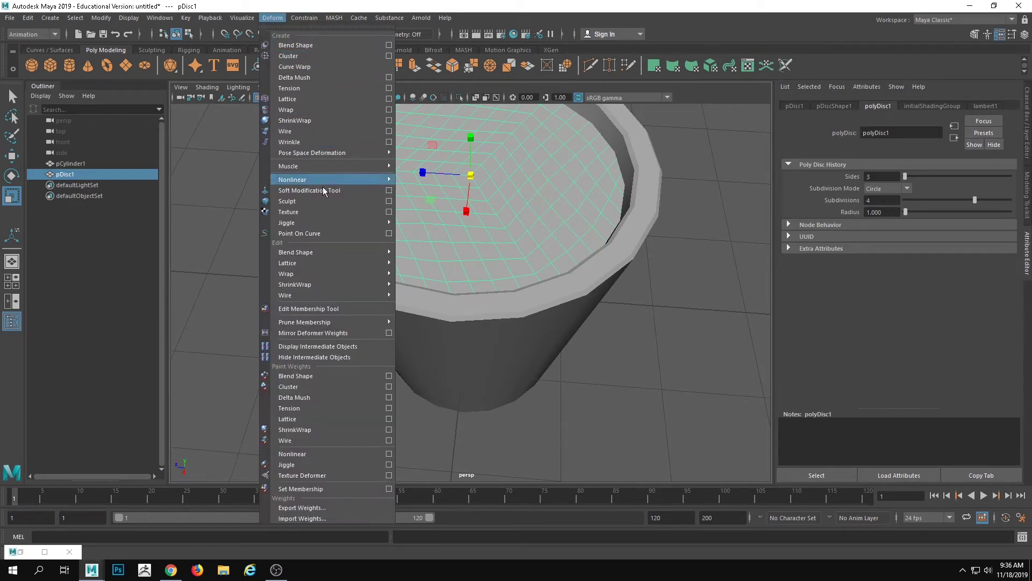
pyautogui.moveTo(334, 182)
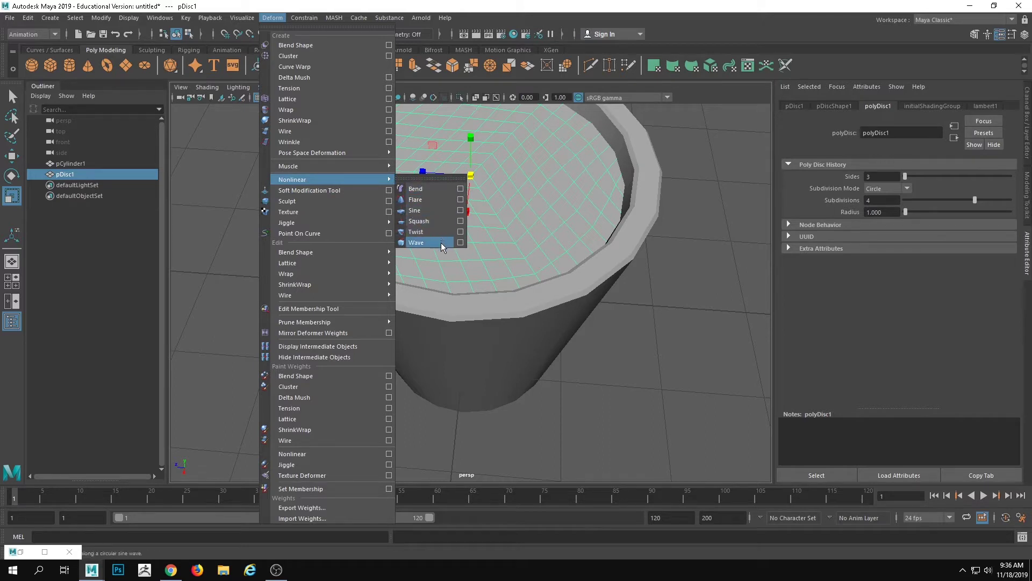
pyautogui.click(425, 212)
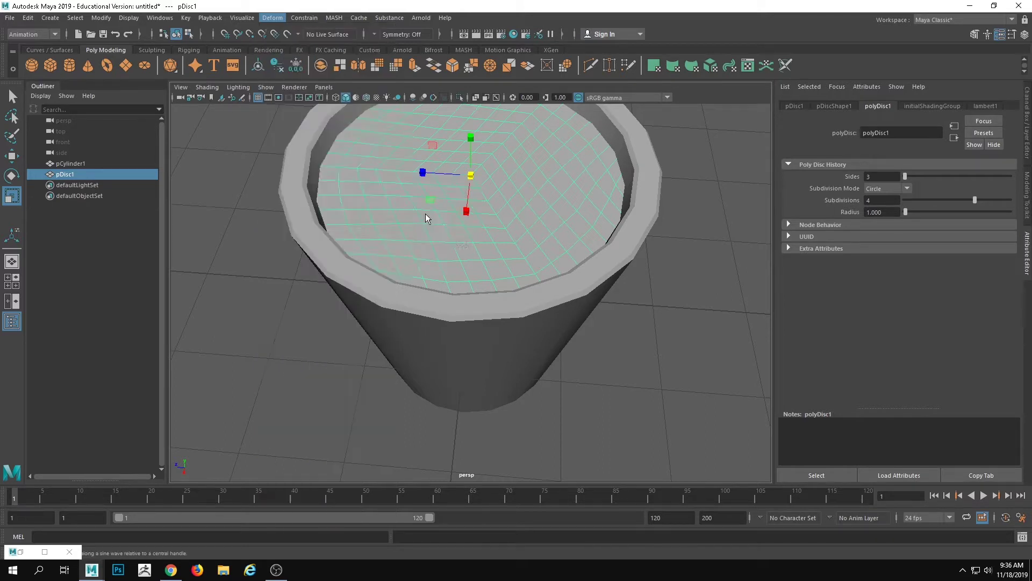
pyautogui.keyDown('alt'); pyautogui.moveTo(445, 243); pyautogui.dragTo(510, 334); pyautogui.keyUp('alt')
pyautogui.click(906, 106)
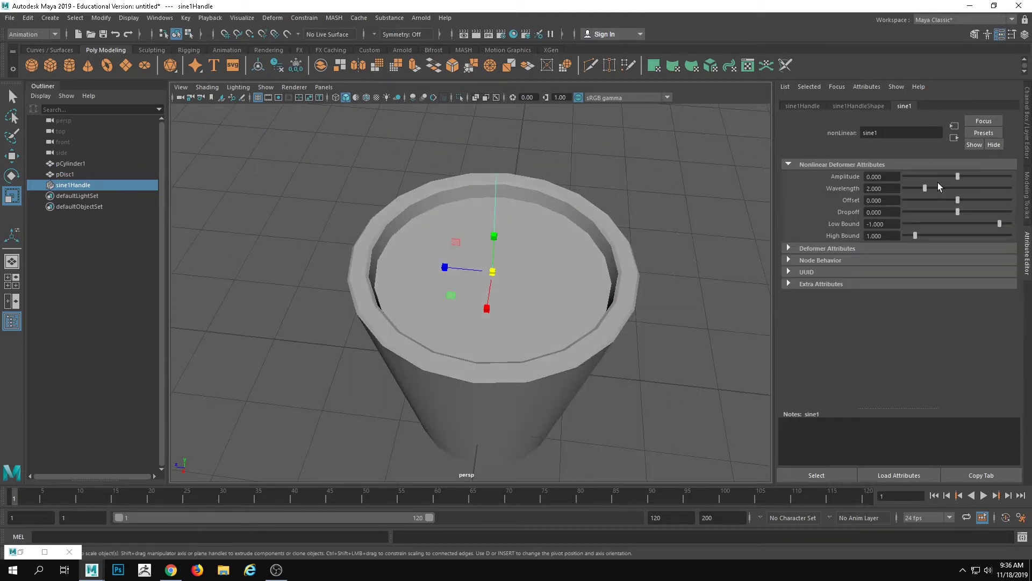
# Set the sine deformer's amplitude to -1.134, undoing any further amplitude change.
pyautogui.moveTo(958, 177)
pyautogui.mouseDown()
pyautogui.moveTo(968, 178)
pyautogui.moveTo(945, 178)
pyautogui.mouseUp()
pyautogui.keyDown('alt'); pyautogui.moveTo(657, 216); pyautogui.dragTo(546, 200); pyautogui.keyUp('alt')
pyautogui.moveTo(945, 178); pyautogui.dragTo(910, 184)
pyautogui.hotkey('ctrl', 'z')
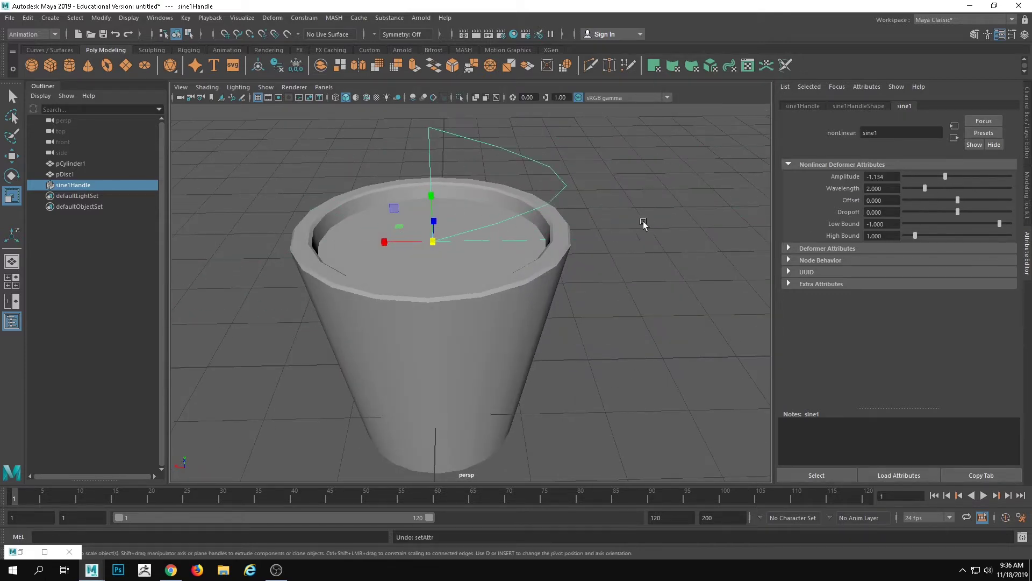
# Try to rotate the sine deformer handle and undo the rotation.
pyautogui.click(815, 108)
pyautogui.press('e')
pyautogui.moveTo(491, 241); pyautogui.dragTo(392, 239)
pyautogui.hotkey('ctrl', 'z')
pyautogui.keyDown('alt'); pyautogui.moveTo(656, 278); pyautogui.dragTo(693, 273); pyautogui.keyUp('alt')
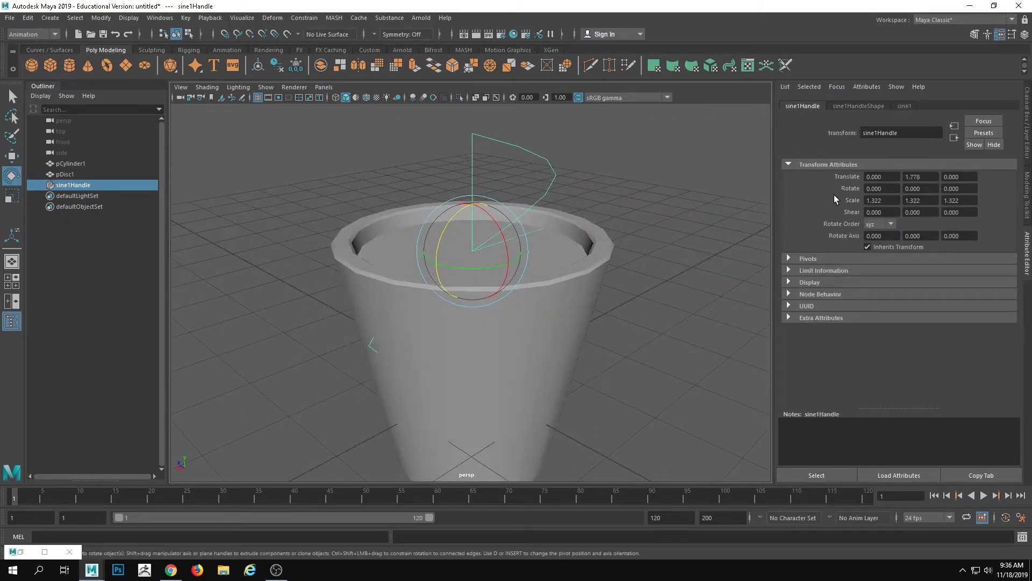
# Try a lower envelope value for the sine deformer and undo the change.
pyautogui.click(862, 106)
pyautogui.click(905, 106)
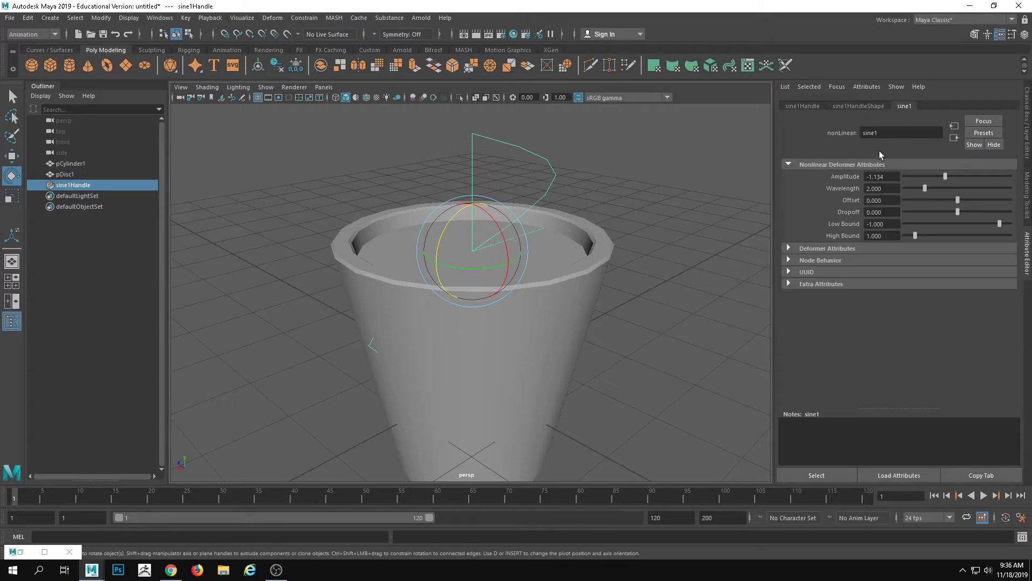
pyautogui.click(798, 249)
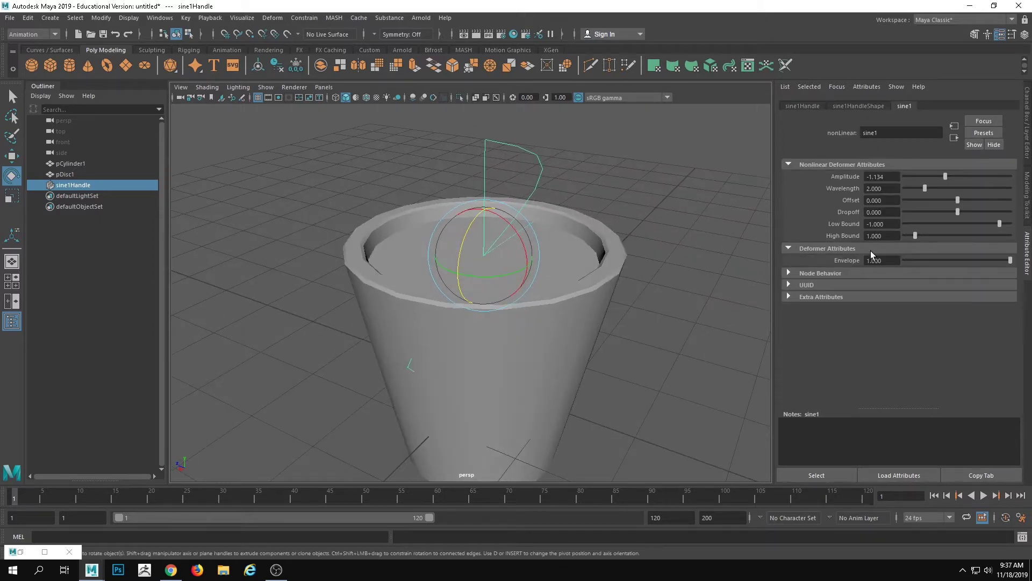
pyautogui.moveTo(922, 260); pyautogui.dragTo(947, 262)
pyautogui.hotkey('ctrl', 'z')
# Select the sine deformer handle and rotate it freehand about its Z axis to about -181 degrees.
pyautogui.keyDown('alt'); pyautogui.moveTo(540, 260); pyautogui.dragTo(620, 282); pyautogui.keyUp('alt')
pyautogui.click(565, 271)
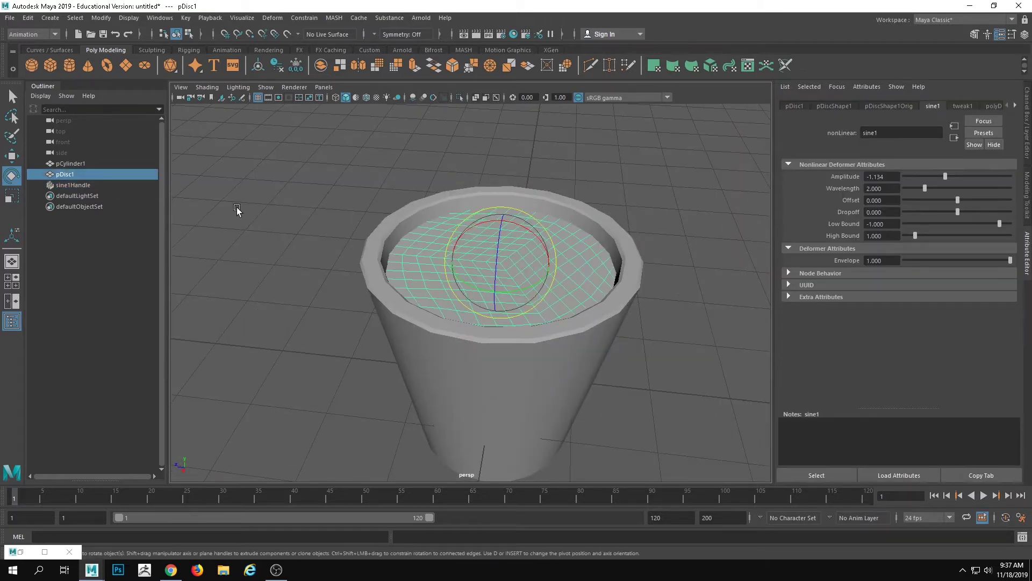
pyautogui.click(83, 186)
pyautogui.moveTo(496, 264); pyautogui.dragTo(476, 241)
pyautogui.moveTo(446, 203); pyautogui.dragTo(426, 266)
pyautogui.keyDown('alt'); pyautogui.moveTo(645, 240); pyautogui.dragTo(762, 280); pyautogui.keyUp('alt')
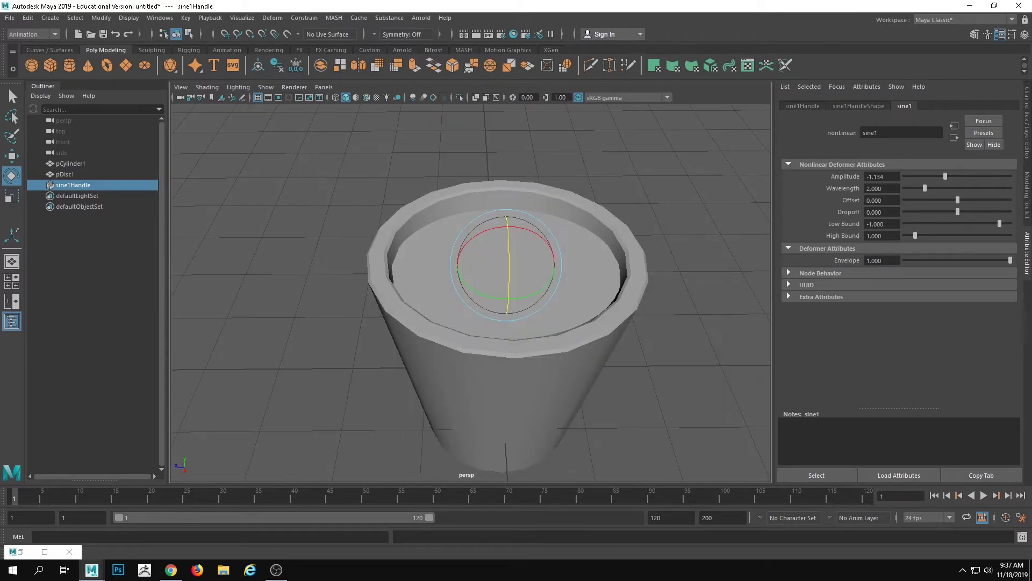
# Set the sine deformer handle's Rotate Z to 90.
pyautogui.click(1026, 110)
pyautogui.moveTo(997, 160); pyautogui.dragTo(1031, 152)
pyautogui.press('BackSpace')
pyautogui.press('Return')
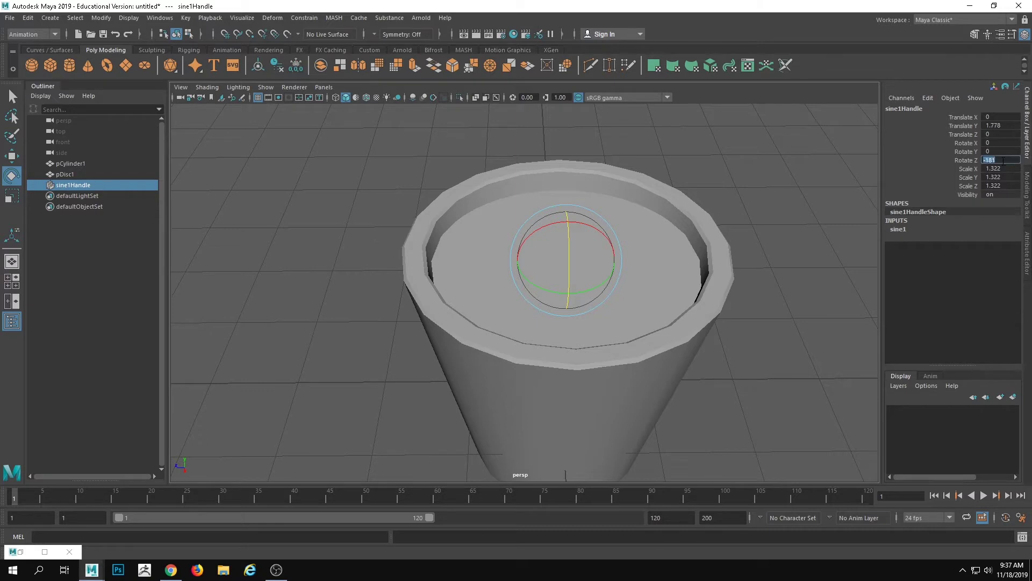
pyautogui.press('d')
pyautogui.click(991, 160)
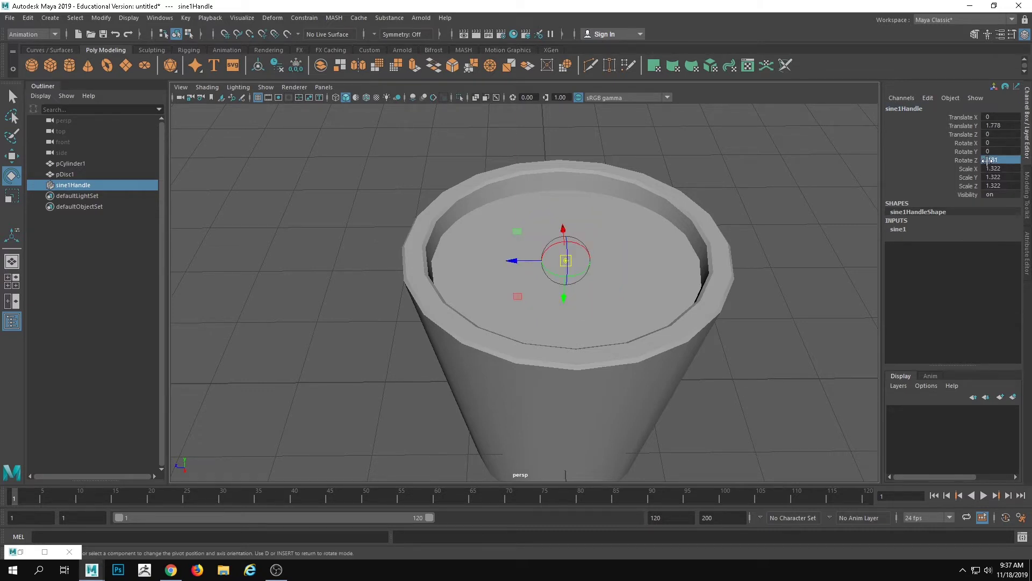
pyautogui.write('90')
pyautogui.press('Return')
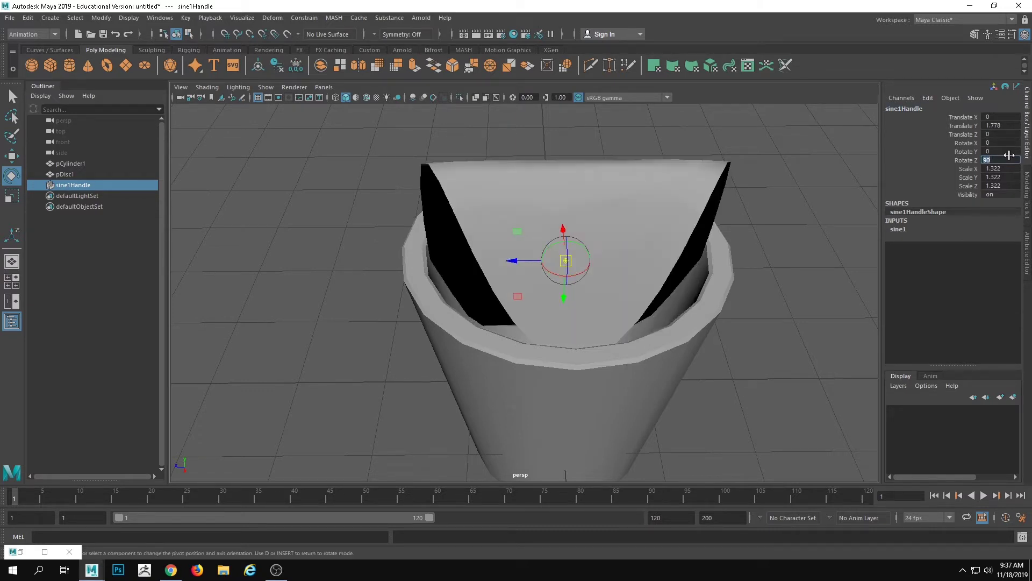
# Turn on X-Ray shading in the viewport with the sine deformer handle selected.
pyautogui.keyDown('alt'); pyautogui.moveTo(504, 387); pyautogui.dragTo(445, 295); pyautogui.keyUp('alt')
pyautogui.press('w')
pyautogui.keyDown('alt'); pyautogui.moveTo(454, 188); pyautogui.dragTo(864, 153); pyautogui.keyUp('alt')
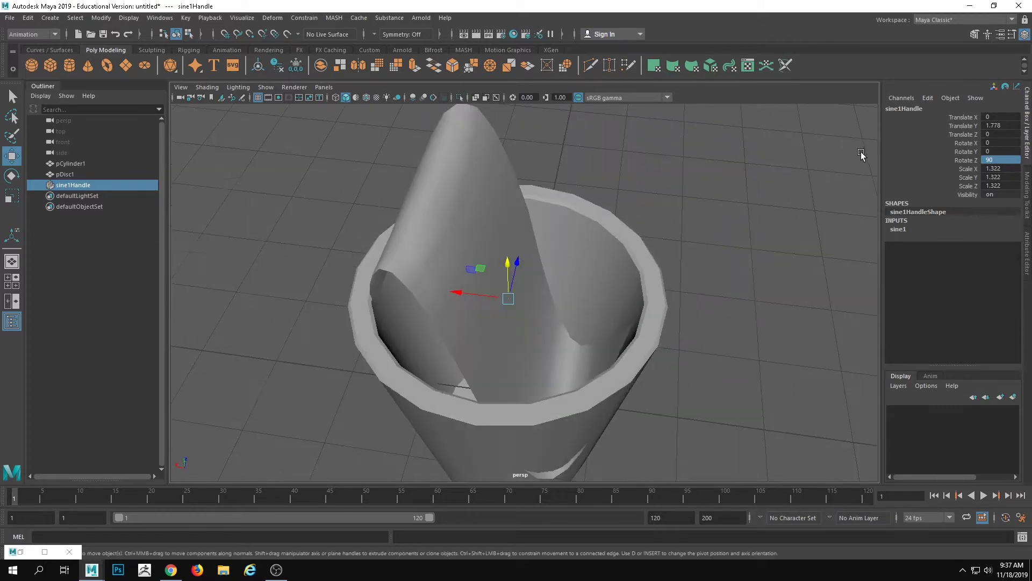
pyautogui.keyDown('alt'); pyautogui.moveTo(740, 293); pyautogui.dragTo(360, 289); pyautogui.keyUp('alt')
pyautogui.click(81, 175)
pyautogui.click(73, 186)
pyautogui.keyDown('alt'); pyautogui.moveTo(444, 317); pyautogui.dragTo(260, 149); pyautogui.keyUp('alt')
pyautogui.click(209, 88)
pyautogui.click(246, 197)
pyautogui.moveTo(246, 198)
pyautogui.keyDown('alt'); pyautogui.mouseDown()
pyautogui.moveTo(415, 234)
pyautogui.moveTo(408, 202)
pyautogui.mouseUp(); pyautogui.keyUp('alt')
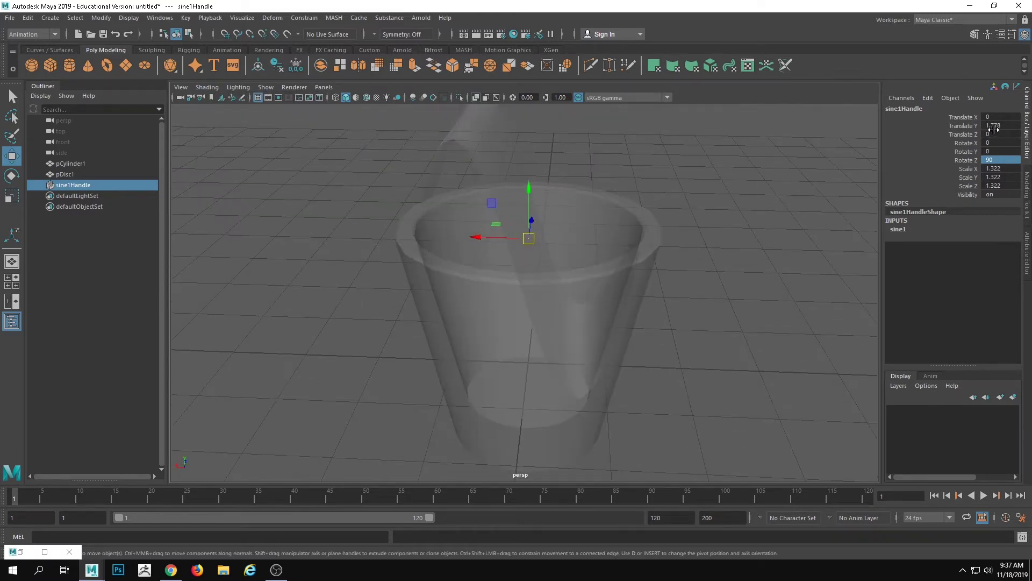
# Set the sine deformer's amplitude to 0 in its attributes.
pyautogui.click(1028, 196)
pyautogui.click(1029, 241)
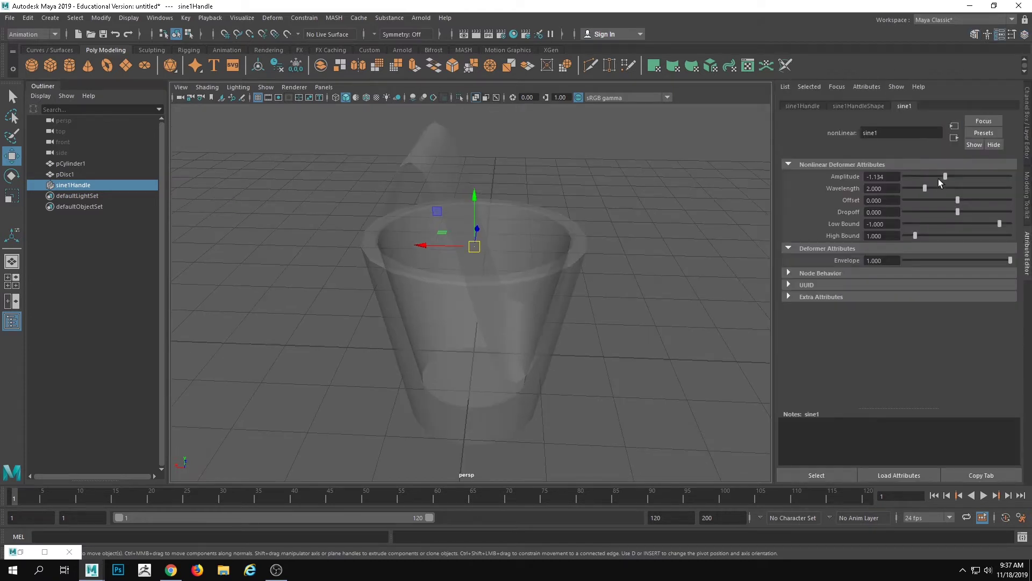
pyautogui.moveTo(938, 177)
pyautogui.mouseDown()
pyautogui.moveTo(925, 176)
pyautogui.moveTo(957, 180)
pyautogui.mouseUp()
# Set the sine deformer's wavelength to 2.192.
pyautogui.keyDown('alt'); pyautogui.moveTo(516, 207); pyautogui.dragTo(585, 246); pyautogui.keyUp('alt')
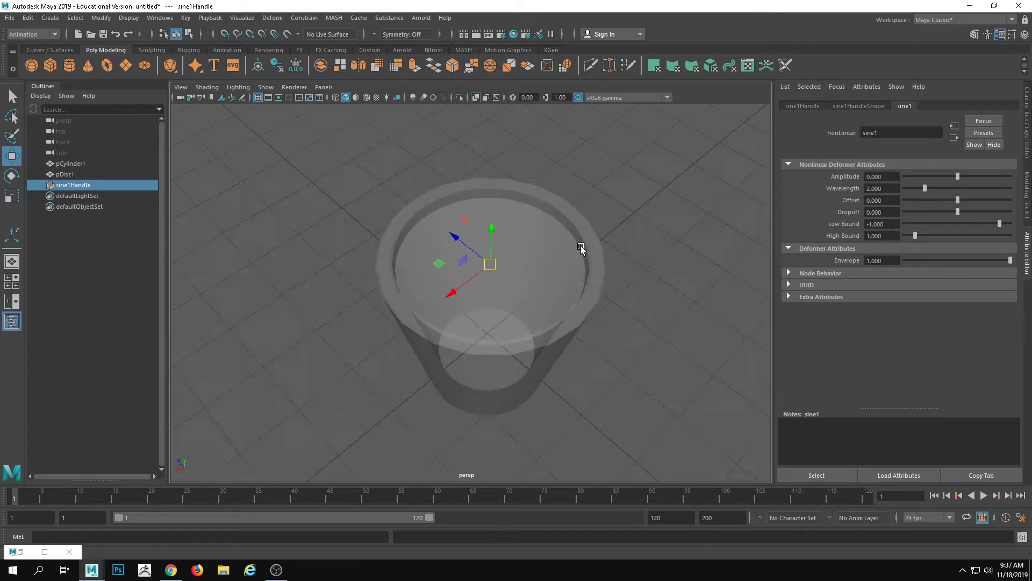
pyautogui.keyDown('alt'); pyautogui.moveTo(585, 247); pyautogui.dragTo(666, 258, button='right'); pyautogui.keyUp('alt')
pyautogui.moveTo(925, 189); pyautogui.dragTo(923, 188)
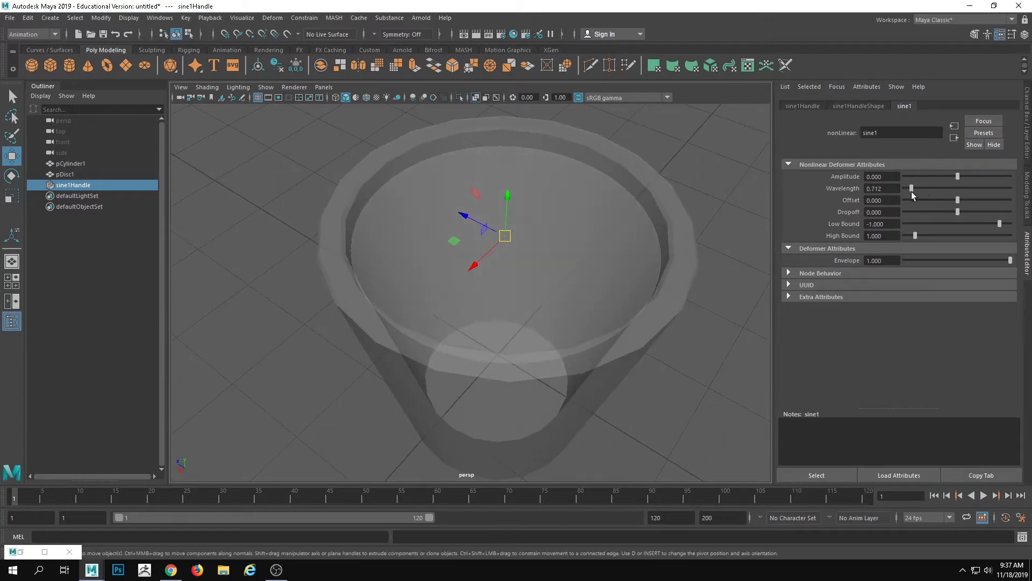
pyautogui.keyDown('alt'); pyautogui.moveTo(288, 291); pyautogui.dragTo(295, 271); pyautogui.keyUp('alt')
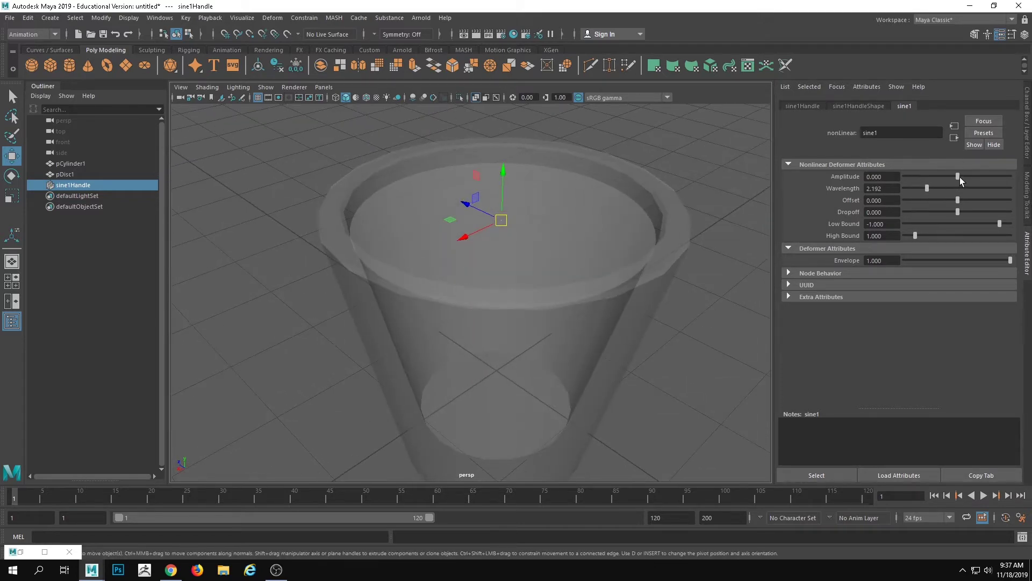
# Set the sine deformer's amplitude to -0.155 and turn off X-Ray shading in the viewport.
pyautogui.moveTo(961, 178); pyautogui.dragTo(955, 178)
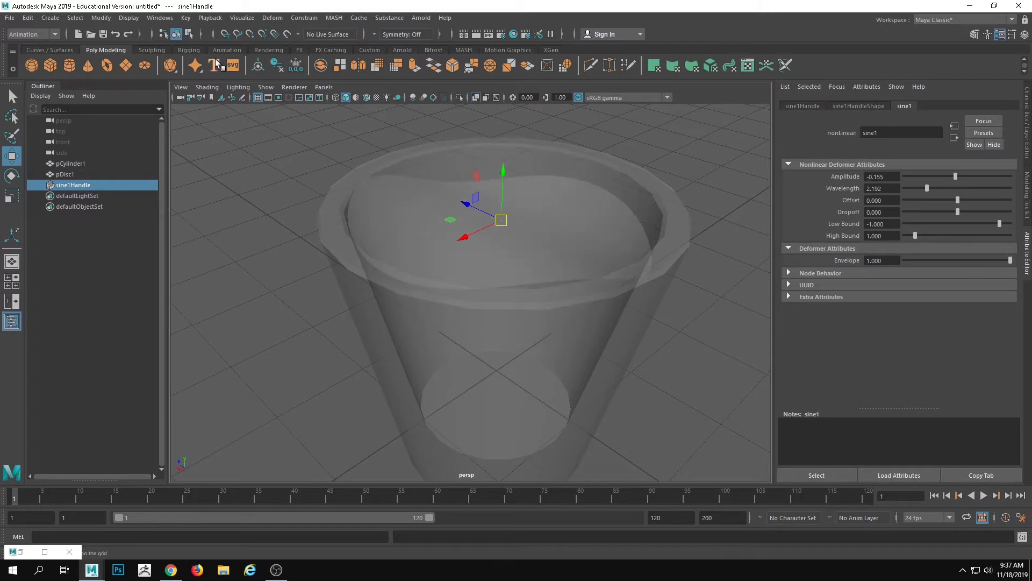
pyautogui.click(207, 87)
pyautogui.click(246, 195)
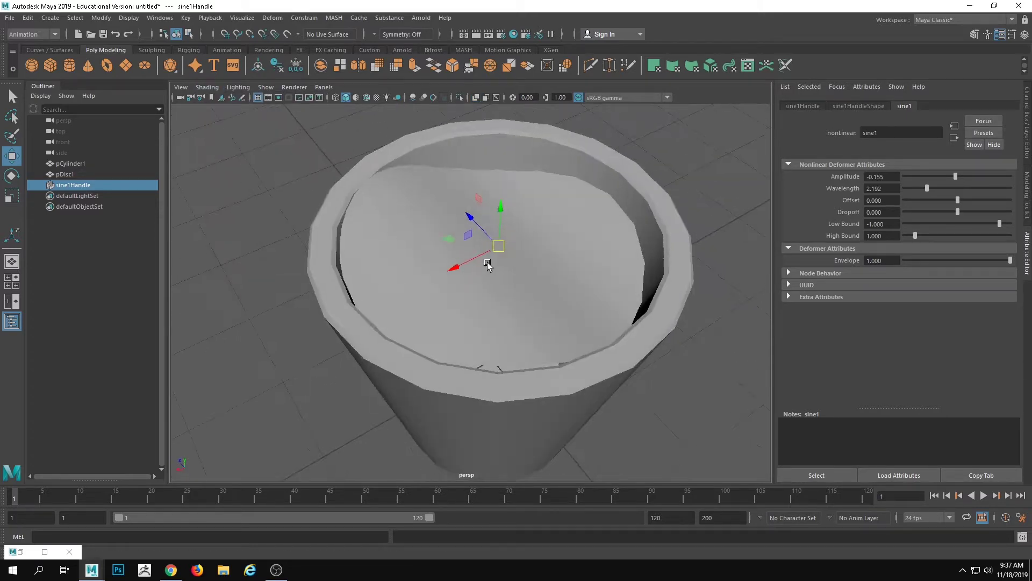
pyautogui.keyDown('alt'); pyautogui.moveTo(484, 260); pyautogui.dragTo(306, 211, button='right'); pyautogui.keyUp('alt')
pyautogui.keyDown('alt'); pyautogui.moveTo(306, 211); pyautogui.dragTo(289, 233); pyautogui.keyUp('alt')
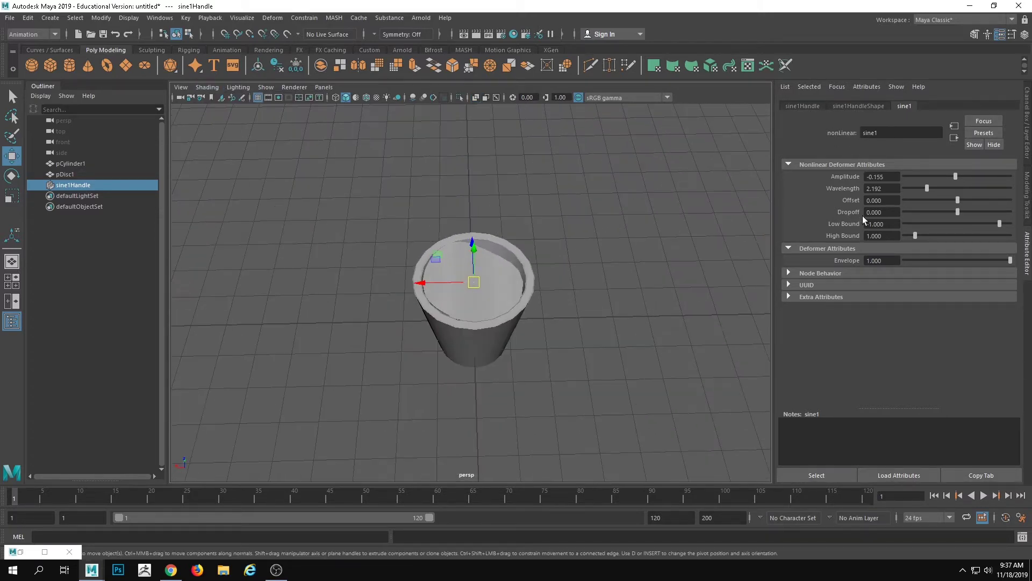
# Set the sine deformer's amplitude to 0.103.
pyautogui.moveTo(954, 181); pyautogui.dragTo(959, 178)
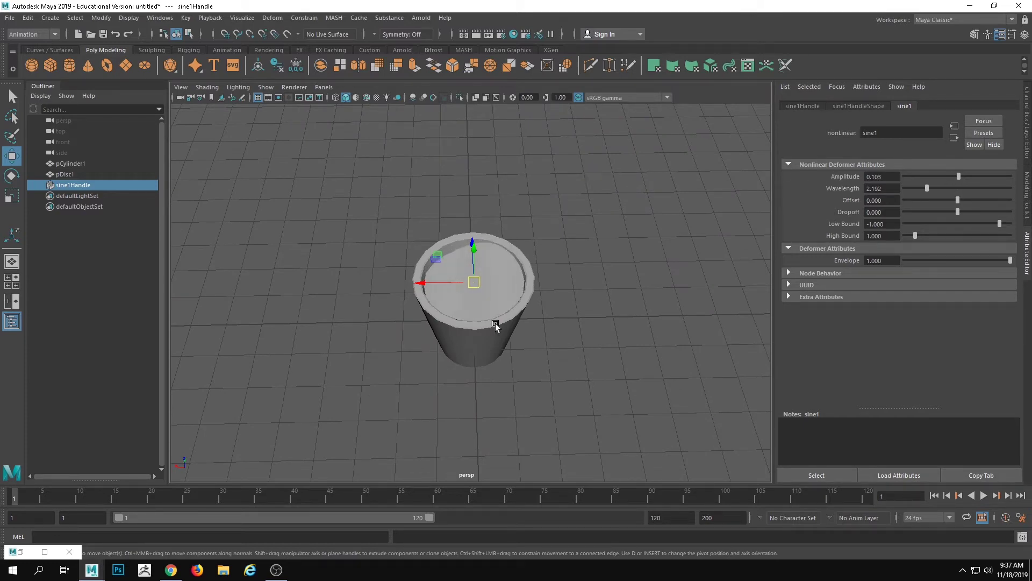
pyautogui.keyDown('alt'); pyautogui.moveTo(438, 355); pyautogui.dragTo(613, 395, button='right'); pyautogui.keyUp('alt')
pyautogui.moveTo(508, 370)
pyautogui.keyDown('alt'); pyautogui.mouseDown()
pyautogui.moveTo(500, 309)
pyautogui.moveTo(543, 343)
pyautogui.moveTo(522, 364)
pyautogui.mouseUp(); pyautogui.keyUp('alt')
pyautogui.click(500, 309)
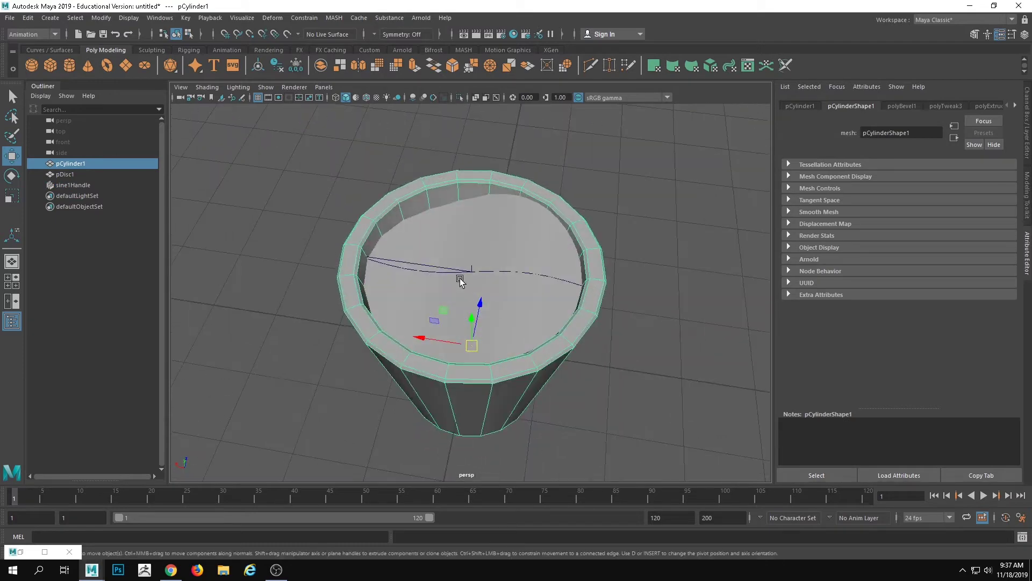
pyautogui.scroll(2, 460, 281)
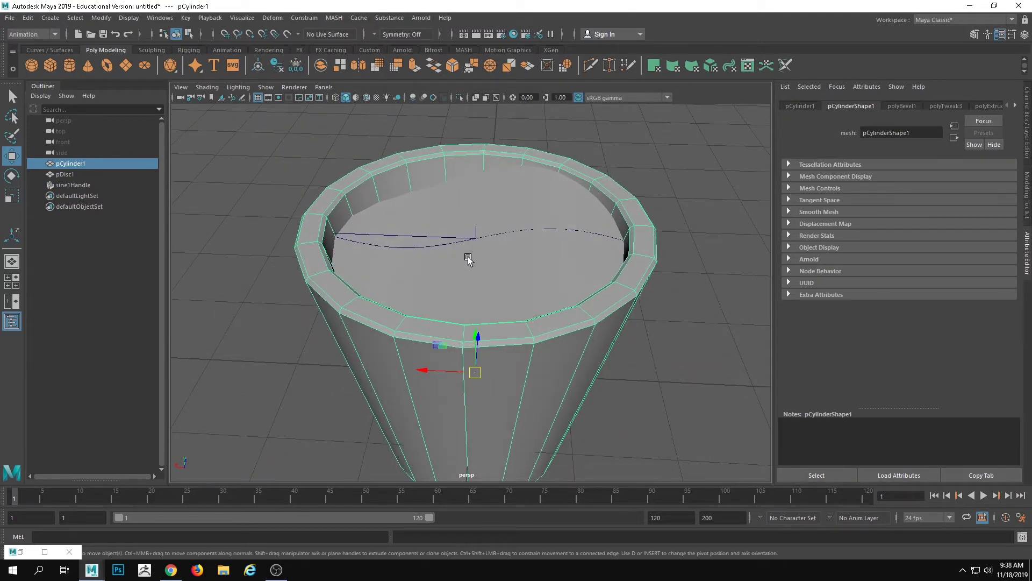
# Parent the sine deformer handle and the liquid disc to the cup.
pyautogui.click(479, 237)
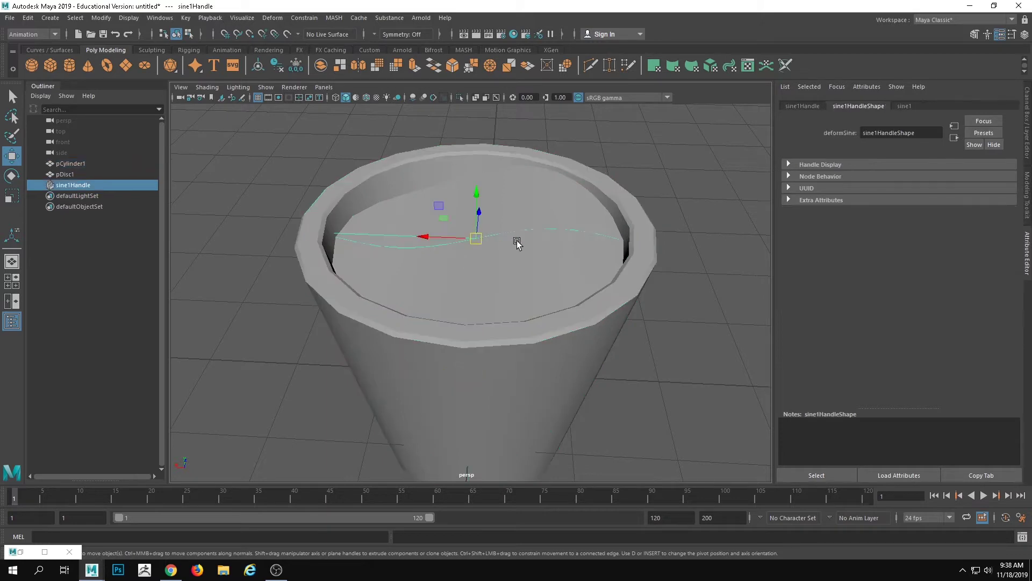
pyautogui.keyDown('alt'); pyautogui.moveTo(515, 264); pyautogui.dragTo(617, 306); pyautogui.keyUp('alt')
pyautogui.keyDown('shift'); pyautogui.click(539, 284); pyautogui.keyUp('shift')
pyautogui.press('p')
pyautogui.click(553, 263)
pyautogui.keyDown('shift'); pyautogui.click(617, 307); pyautogui.keyUp('shift')
pyautogui.press('p')
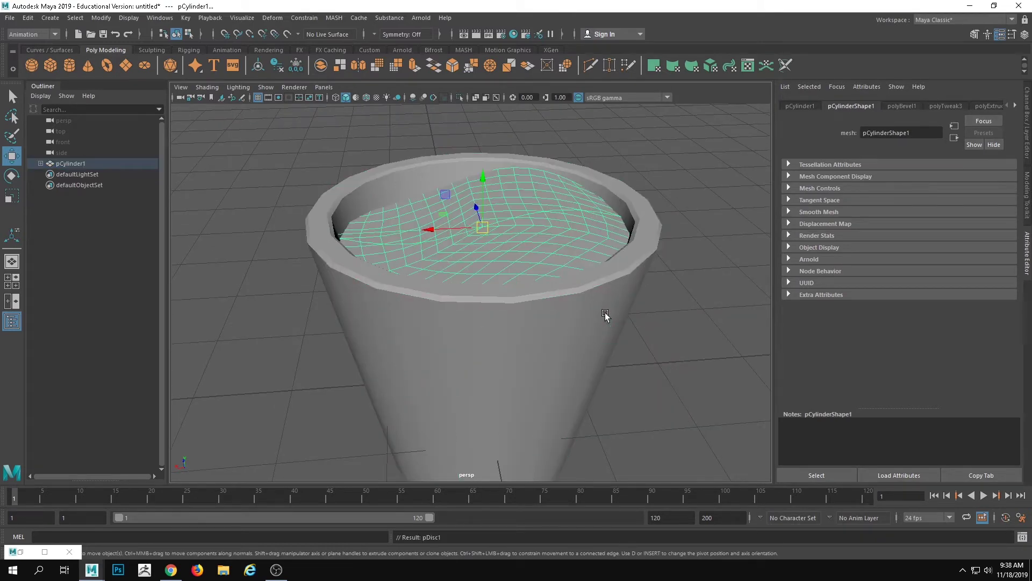
# Slide the cup along its X axis away from the origin and key its starting position at frame 1.
pyautogui.click(611, 320)
pyautogui.scroll(-6, 618, 329)
pyautogui.moveTo(417, 353); pyautogui.dragTo(320, 287)
pyautogui.scroll(-5, 326, 301)
pyautogui.click(10, 497)
pyautogui.press('s')
# Slide the cup in the opposite direction along its X axis and key it at frame 15.
pyautogui.scroll(2, 371, 379)
pyautogui.moveTo(375, 347); pyautogui.dragTo(531, 336)
pyautogui.click(86, 499)
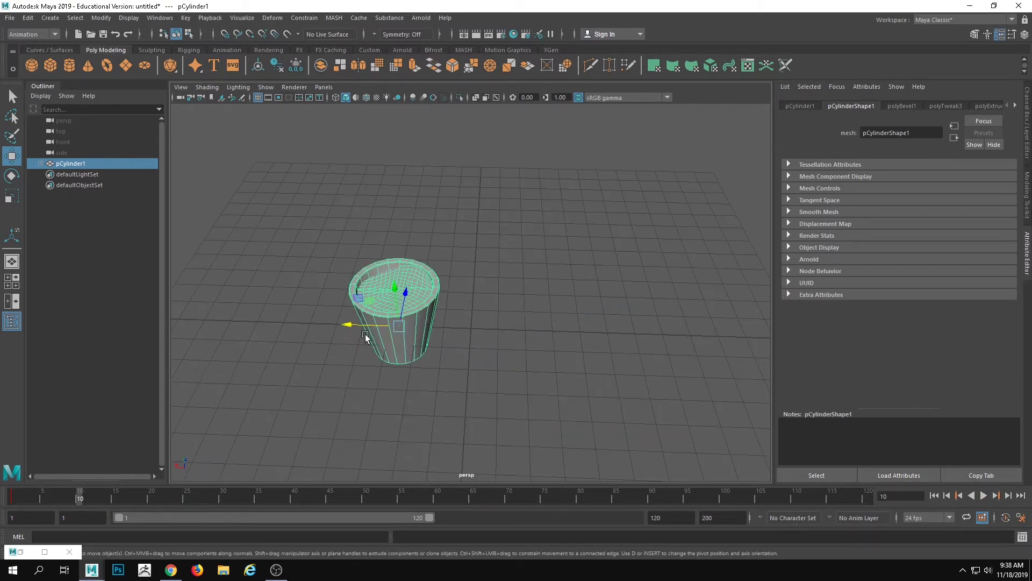
pyautogui.click(115, 499)
pyautogui.moveTo(347, 324); pyautogui.dragTo(463, 325)
pyautogui.press('s')
# Slide the cup back along its X axis towards the starting side and key it at frame 30.
pyautogui.click(223, 499)
pyautogui.hotkey('ctrl', 'z')
pyautogui.moveTo(528, 331); pyautogui.dragTo(310, 335)
pyautogui.press('s')
# Return to the start of the timeline and play back the cup's sliding motion.
pyautogui.moveTo(218, 493); pyautogui.dragTo(13, 493)
pyautogui.hotkey('alt', 'v')
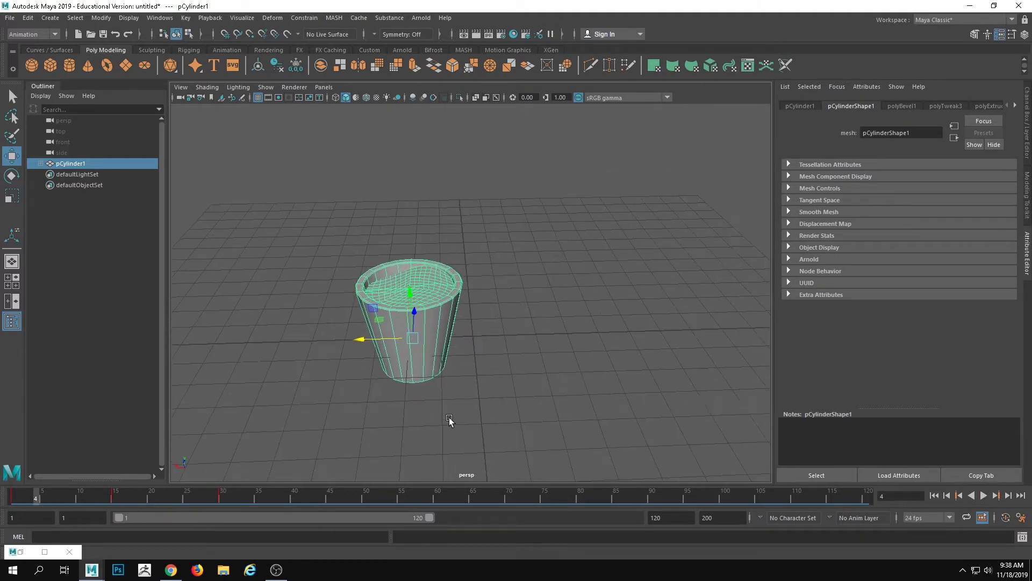
pyautogui.click(985, 495)
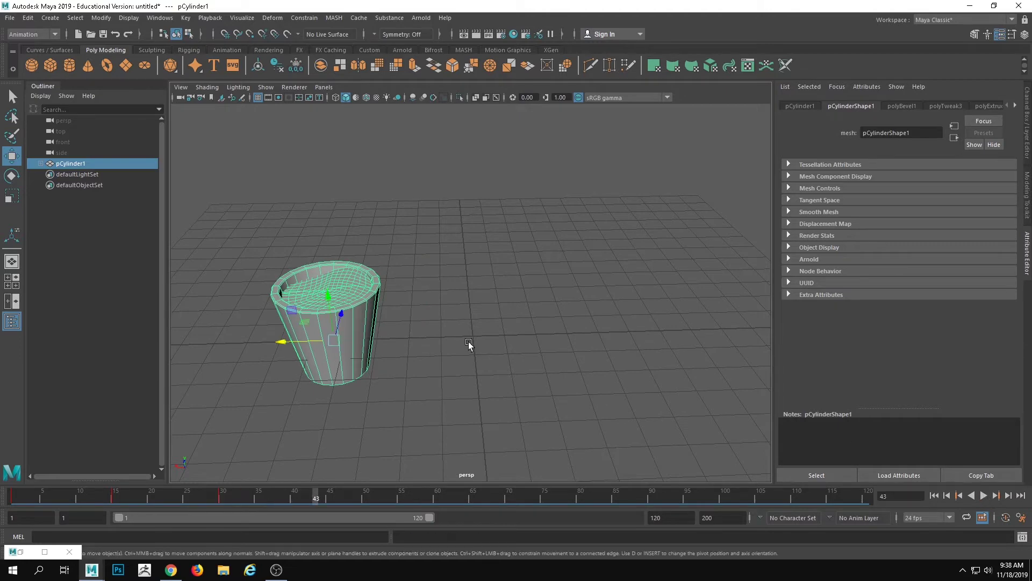
pyautogui.hotkey('alt', 'v')
# Set the sine deformer's amplitude to 0 and wavelength to 0.001, and key both at frame 43.
pyautogui.keyDown('alt'); pyautogui.moveTo(640, 327); pyautogui.dragTo(545, 307, button='middle'); pyautogui.keyUp('alt')
pyautogui.scroll(5, 543, 307)
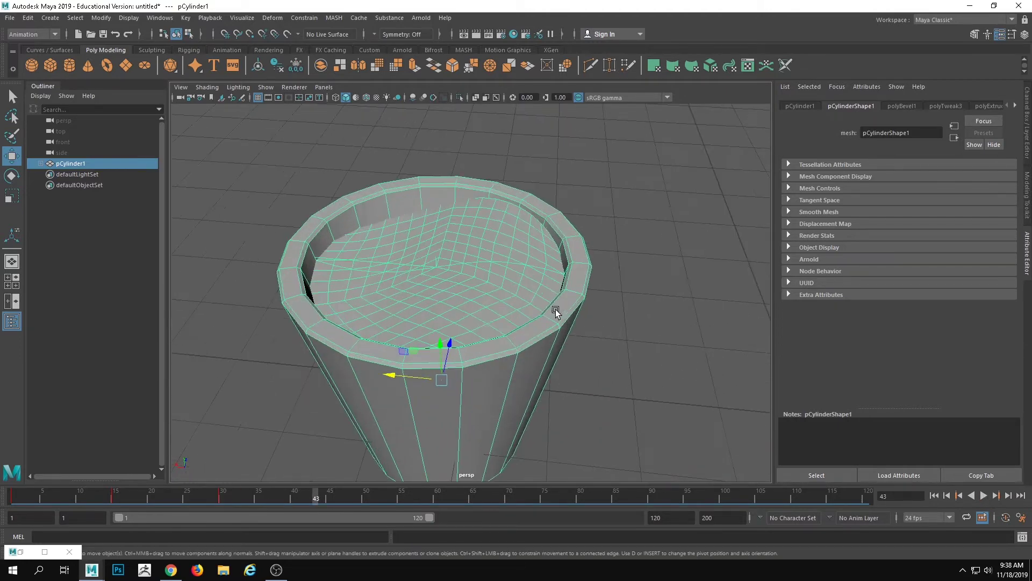
pyautogui.click(519, 264)
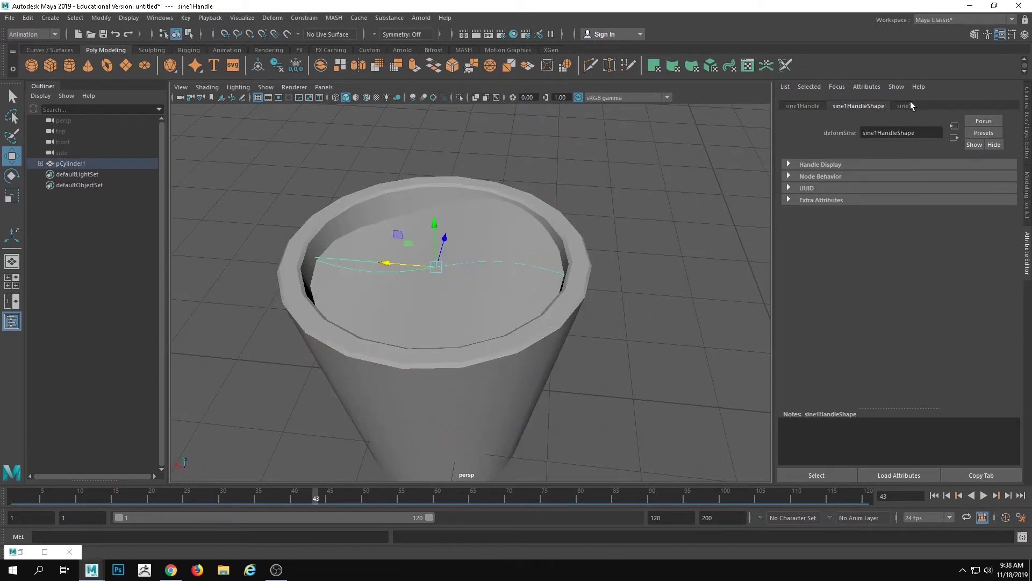
pyautogui.click(905, 106)
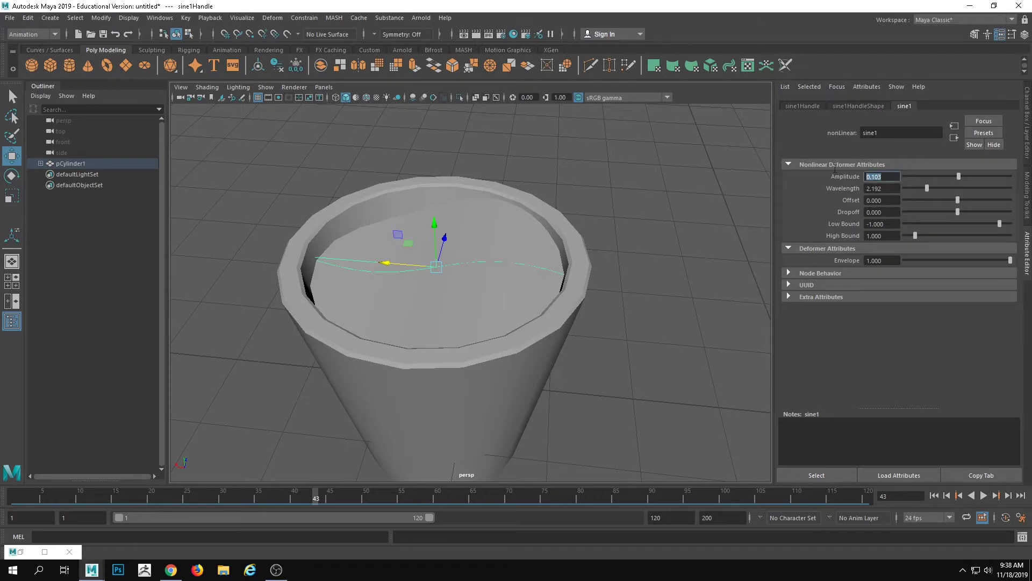
pyautogui.keyDown('alt'); pyautogui.moveTo(434, 317); pyautogui.dragTo(519, 325); pyautogui.keyUp('alt')
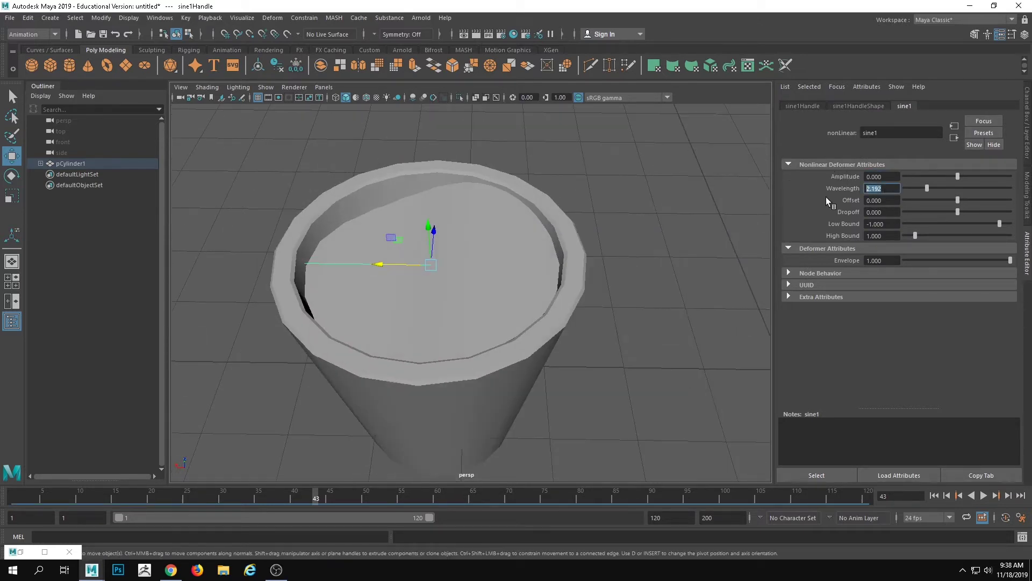
pyautogui.press('Return')
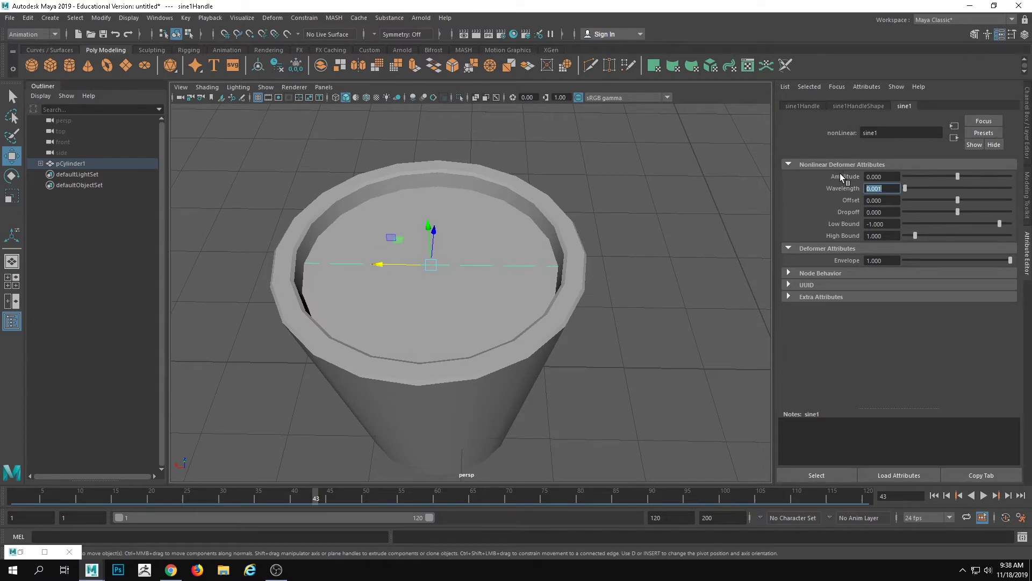
pyautogui.rightClick(840, 173)
pyautogui.click(861, 191)
pyautogui.rightClick(852, 192)
pyautogui.click(873, 205)
# Key the sine deformer's amplitude of 0 and wavelength of 0.001 at frame 1.
pyautogui.moveTo(317, 499); pyautogui.dragTo(14, 498)
pyautogui.keyDown('alt'); pyautogui.moveTo(394, 405); pyautogui.dragTo(281, 394, button='middle'); pyautogui.keyUp('alt')
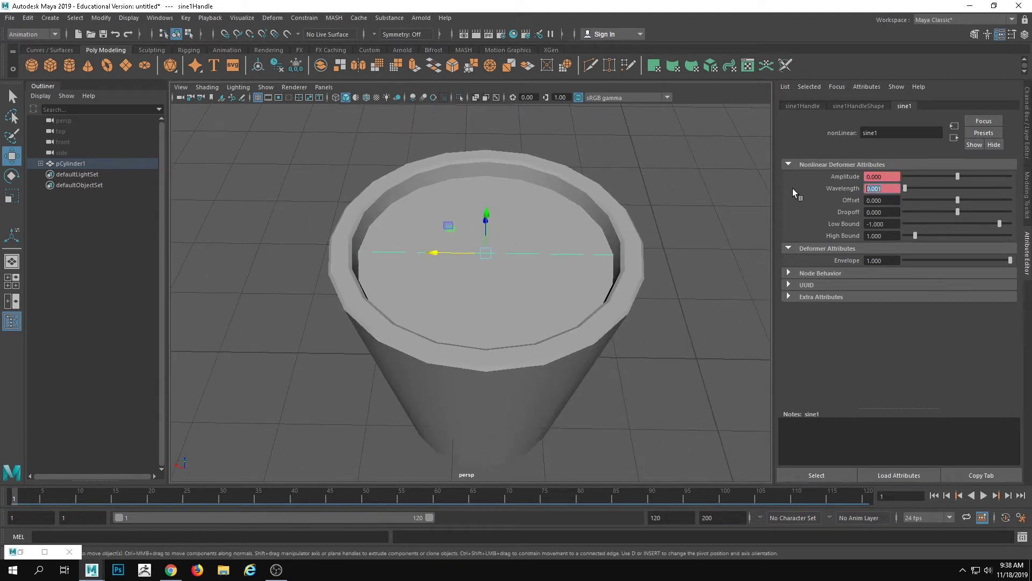
pyautogui.rightClick(844, 179)
pyautogui.click(858, 191)
pyautogui.rightClick(843, 188)
pyautogui.click(858, 202)
pyautogui.keyDown('alt'); pyautogui.moveTo(662, 250); pyautogui.dragTo(640, 230); pyautogui.keyUp('alt')
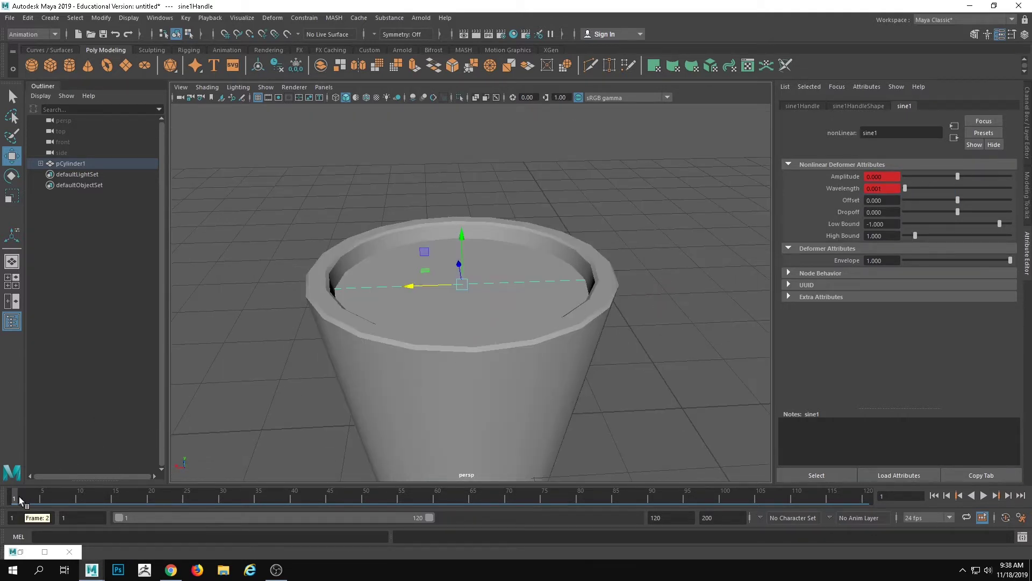
# Scrub and play through the cup's motion, stopping at frame 18 to examine the cup near its turning point.
pyautogui.moveTo(22, 499); pyautogui.dragTo(172, 498)
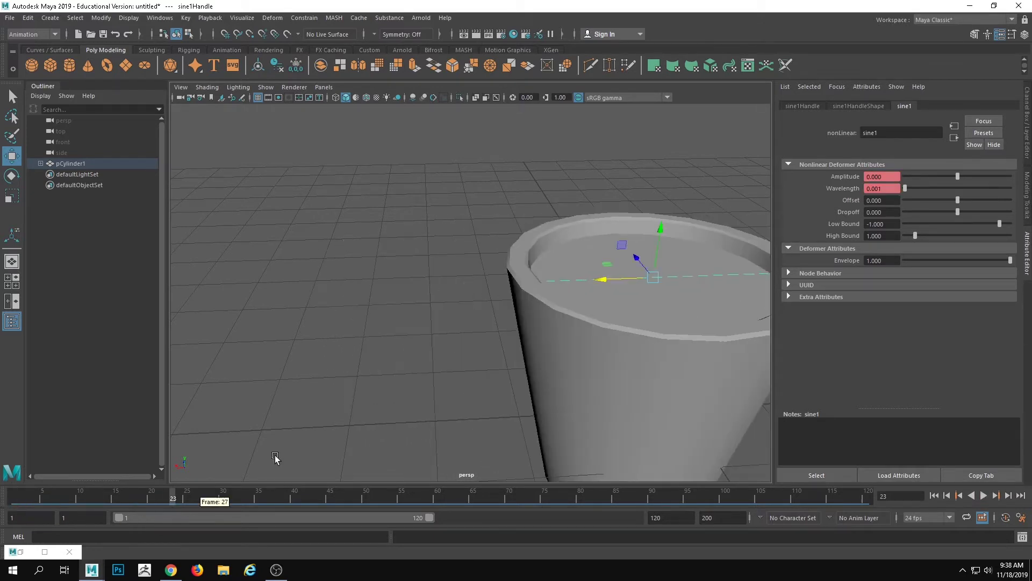
pyautogui.keyDown('alt'); pyautogui.moveTo(324, 429); pyautogui.dragTo(212, 414, button='middle'); pyautogui.keyUp('alt')
pyautogui.keyDown('alt'); pyautogui.moveTo(212, 414); pyautogui.dragTo(132, 408, button='right'); pyautogui.keyUp('alt')
pyautogui.moveTo(145, 500); pyautogui.dragTo(101, 503)
pyautogui.hotkey('alt', 'v')
pyautogui.press('f')
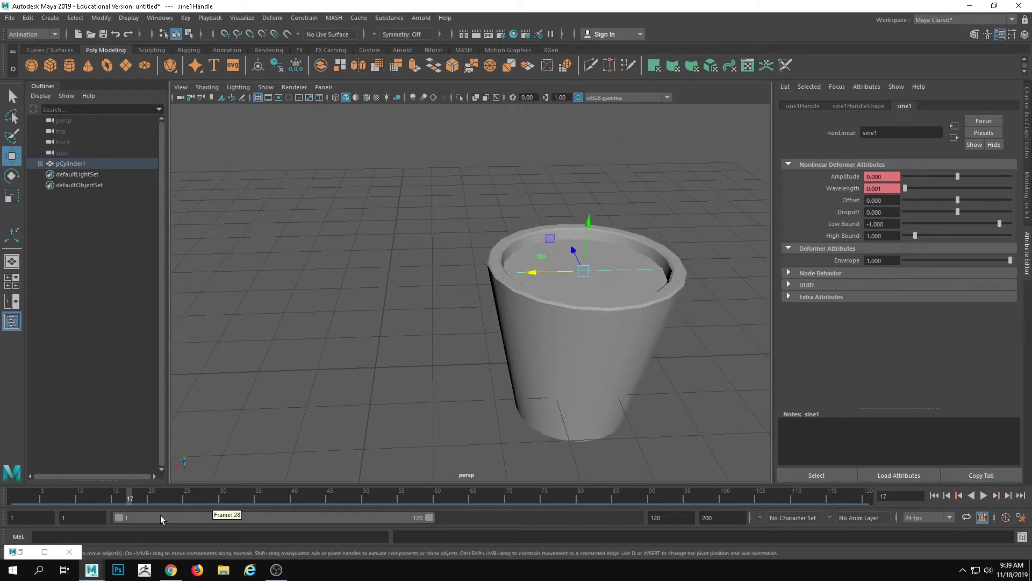
pyautogui.hotkey('alt', 'v')
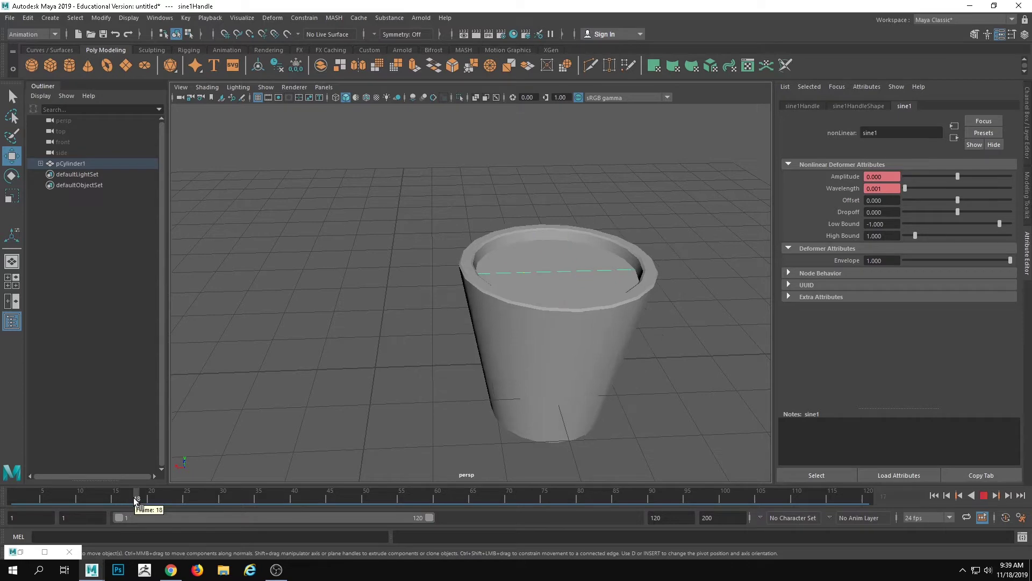
pyautogui.hotkey('alt', 'v')
pyautogui.press('f')
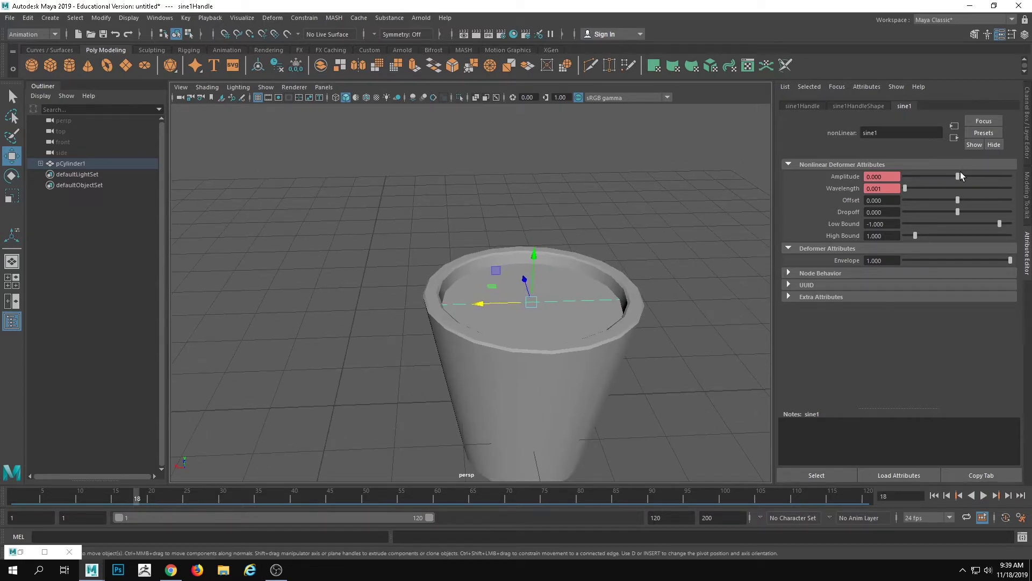
# Set the sine deformer's amplitude to 0.155 and wavelength to 2.217, and key both at frame 18.
pyautogui.moveTo(960, 173); pyautogui.dragTo(967, 174)
pyautogui.hotkey('ctrl', 'z')
pyautogui.keyDown('alt'); pyautogui.moveTo(714, 207); pyautogui.dragTo(688, 238); pyautogui.keyUp('alt')
pyautogui.moveTo(916, 188); pyautogui.dragTo(960, 179)
pyautogui.keyDown('alt'); pyautogui.moveTo(592, 226); pyautogui.dragTo(548, 247); pyautogui.keyUp('alt')
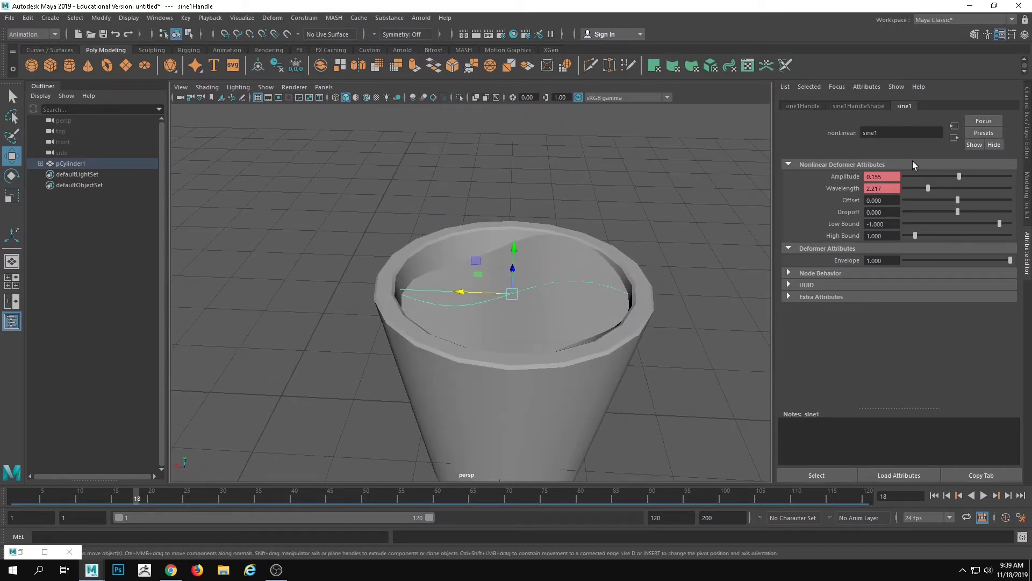
pyautogui.rightClick(861, 177)
pyautogui.click(865, 197)
pyautogui.rightClick(846, 190)
pyautogui.click(863, 208)
# Lower the liquid disc slightly inside the cup and key it at frame 18.
pyautogui.keyDown('alt'); pyautogui.moveTo(594, 317); pyautogui.dragTo(558, 292); pyautogui.keyUp('alt')
pyautogui.click(574, 291)
pyautogui.moveTo(521, 259); pyautogui.dragTo(523, 274)
pyautogui.keyDown('alt'); pyautogui.moveTo(524, 274); pyautogui.dragTo(543, 305); pyautogui.keyUp('alt')
pyautogui.press('s')
# Scrub through the animation from frame 1 to frame 32 to examine how the liquid surface moves.
pyautogui.click(72, 497)
pyautogui.moveTo(72, 494); pyautogui.dragTo(14, 497)
pyautogui.keyDown('alt'); pyautogui.moveTo(235, 392); pyautogui.dragTo(457, 387, button='middle'); pyautogui.keyUp('alt')
pyautogui.keyDown('alt'); pyautogui.moveTo(457, 387); pyautogui.dragTo(344, 398, button='right'); pyautogui.keyUp('alt')
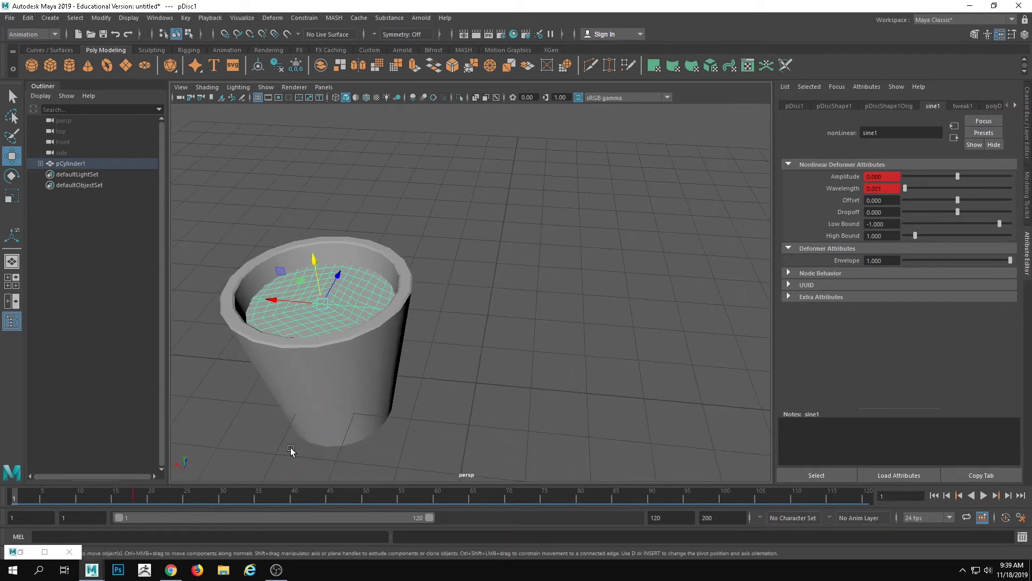
pyautogui.moveTo(22, 499); pyautogui.dragTo(136, 509)
pyautogui.keyDown('alt'); pyautogui.moveTo(342, 469); pyautogui.dragTo(349, 448); pyautogui.keyUp('alt')
pyautogui.keyDown('alt'); pyautogui.moveTo(349, 447); pyautogui.dragTo(514, 444, button='right'); pyautogui.keyUp('alt')
pyautogui.keyDown('alt'); pyautogui.moveTo(514, 445); pyautogui.dragTo(470, 430, button='middle'); pyautogui.keyUp('alt')
pyautogui.moveTo(131, 501); pyautogui.dragTo(214, 507)
pyautogui.keyDown('alt'); pyautogui.moveTo(242, 391); pyautogui.dragTo(631, 395, button='middle'); pyautogui.keyUp('alt')
pyautogui.moveTo(222, 504); pyautogui.dragTo(237, 501)
pyautogui.keyDown('alt'); pyautogui.moveTo(441, 393); pyautogui.dragTo(548, 412, button='middle'); pyautogui.keyUp('alt')
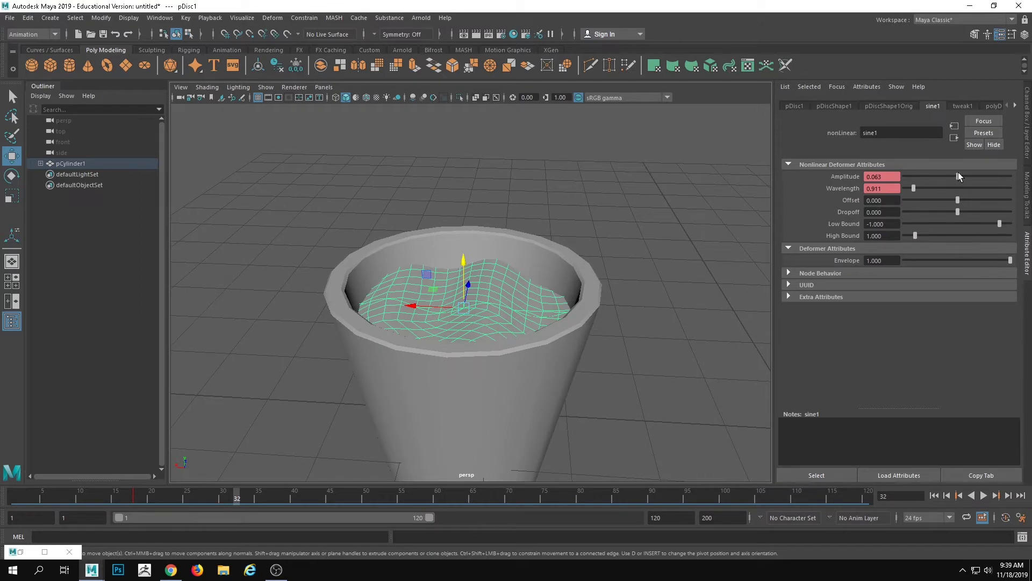
# Set the sine deformer's amplitude to -0.155 and key it at frame 32.
pyautogui.moveTo(960, 176); pyautogui.dragTo(955, 181)
pyautogui.rightClick(853, 184)
pyautogui.click(860, 200)
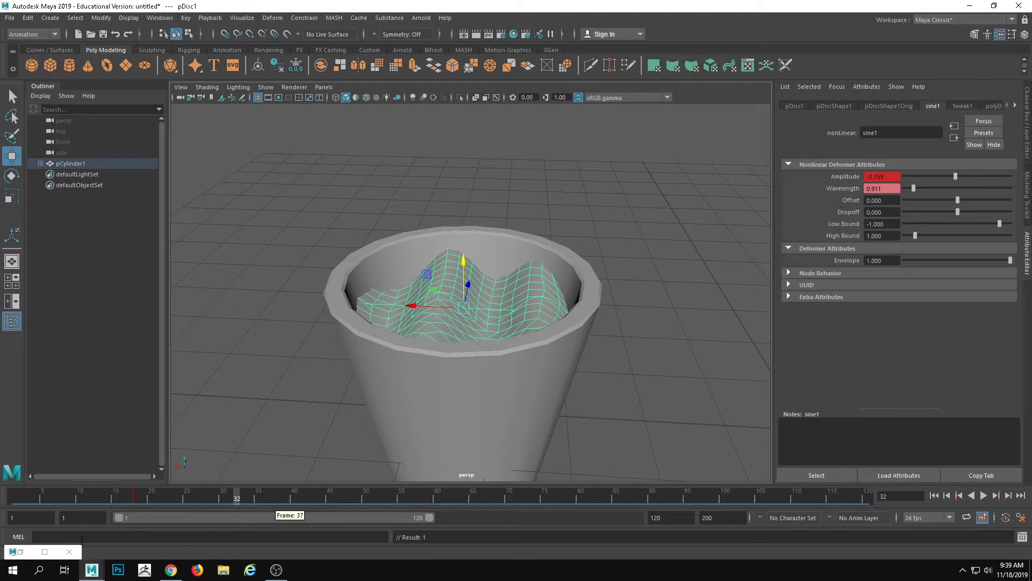
# Scrub back and forth through the cup's slide to check the liquid's sloshing with the reversed wave.
pyautogui.moveTo(220, 497); pyautogui.dragTo(86, 493)
pyautogui.scroll(-5, 267, 370)
pyautogui.keyDown('alt'); pyautogui.moveTo(267, 370); pyautogui.dragTo(265, 412); pyautogui.keyUp('alt')
pyautogui.moveTo(125, 497); pyautogui.dragTo(253, 507)
# Try other offset and high bound values on the sine deformer, undo them, and set its dropoff to -0.237.
pyautogui.moveTo(957, 200); pyautogui.dragTo(1002, 215)
pyautogui.hotkey('ctrl', 'z')
pyautogui.hotkey('ctrl', 'z')
pyautogui.keyDown('alt'); pyautogui.moveTo(580, 274); pyautogui.dragTo(499, 302); pyautogui.keyUp('alt')
pyautogui.keyDown('alt'); pyautogui.moveTo(605, 290); pyautogui.dragTo(598, 345); pyautogui.keyUp('alt')
pyautogui.moveTo(915, 236); pyautogui.dragTo(877, 244)
pyautogui.hotkey('ctrl', 'z')
# Scrub and play back the animation with nothing selected to review the sloshing liquid in the cup.
pyautogui.keyDown('alt'); pyautogui.moveTo(556, 373); pyautogui.dragTo(536, 355); pyautogui.keyUp('alt')
pyautogui.scroll(3, 535, 355)
pyautogui.moveTo(107, 495)
pyautogui.mouseDown()
pyautogui.moveTo(50, 495)
pyautogui.moveTo(94, 495)
pyautogui.mouseUp()
pyautogui.keyDown('alt'); pyautogui.moveTo(586, 338); pyautogui.dragTo(348, 226, button='middle'); pyautogui.keyUp('alt')
pyautogui.click(438, 316)
pyautogui.keyDown('alt'); pyautogui.moveTo(303, 383); pyautogui.dragTo(323, 392); pyautogui.keyUp('alt')
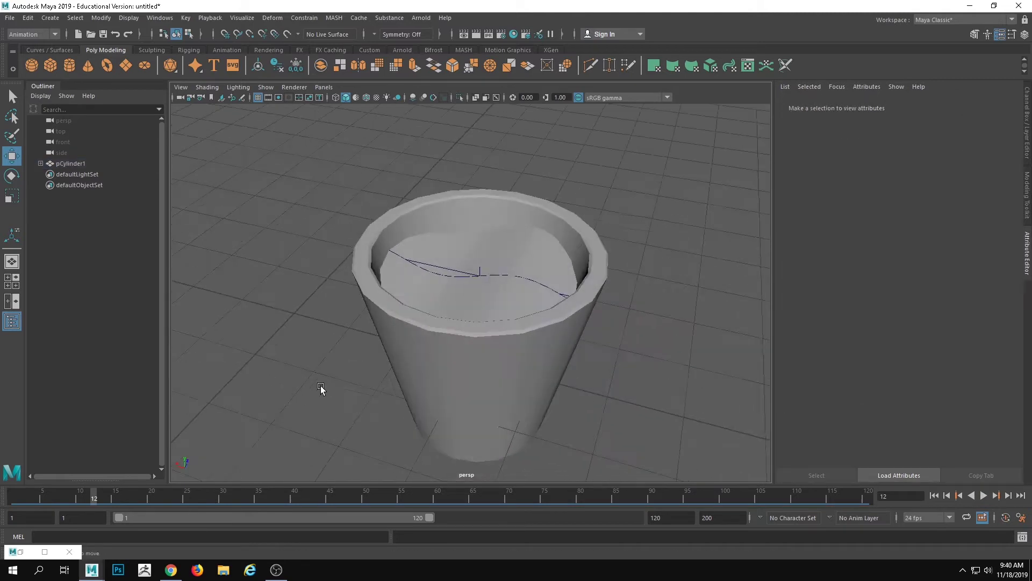
pyautogui.moveTo(128, 502); pyautogui.dragTo(229, 492)
pyautogui.keyDown('alt'); pyautogui.moveTo(303, 398); pyautogui.dragTo(656, 456, button='middle'); pyautogui.keyUp('alt')
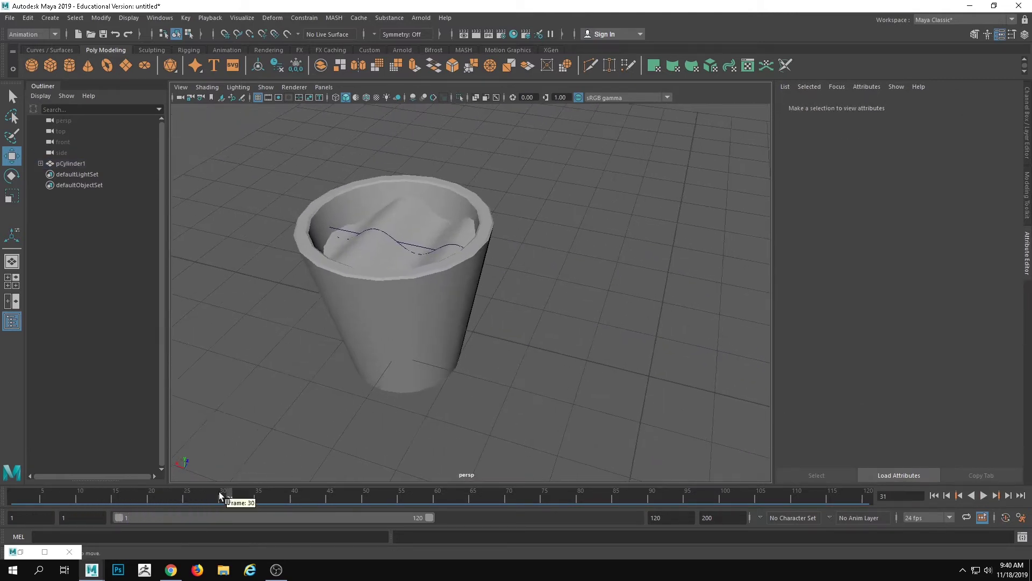
pyautogui.hotkey('alt', 'v')
pyautogui.moveTo(330, 493); pyautogui.dragTo(94, 495)
pyautogui.scroll(-6, 238, 298)
pyautogui.keyDown('alt'); pyautogui.moveTo(554, 296); pyautogui.dragTo(498, 325, button='middle'); pyautogui.keyUp('alt')
pyautogui.moveTo(424, 250); pyautogui.dragTo(579, 429)
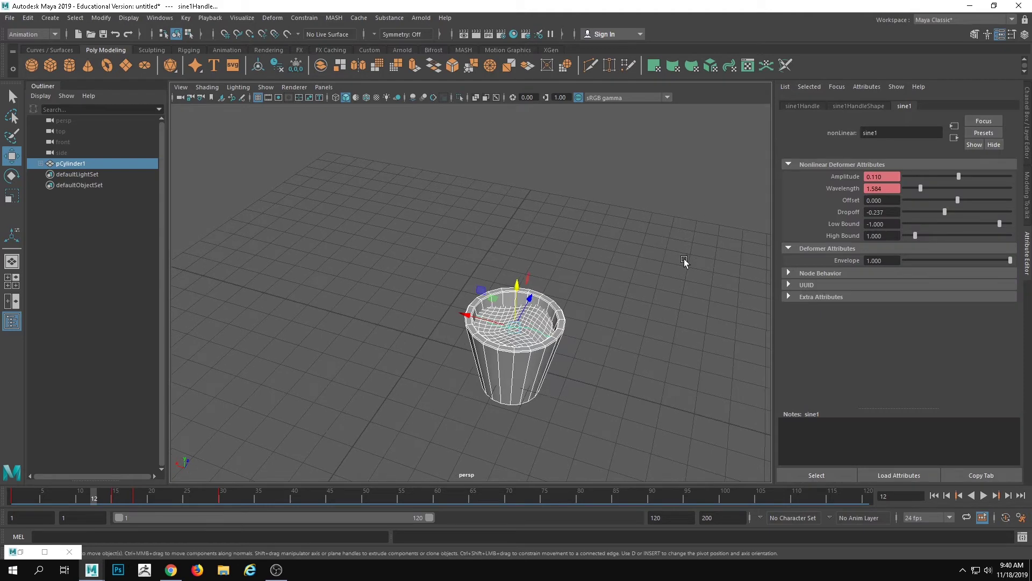
pyautogui.click(683, 290)
pyautogui.scroll(3, 679, 320)
pyautogui.click(489, 303)
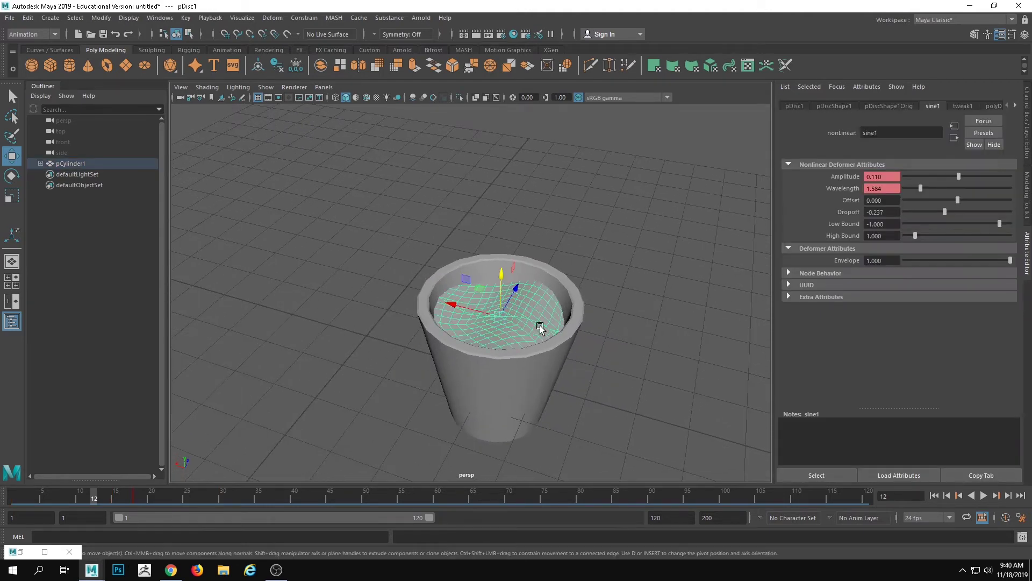
pyautogui.click(606, 324)
# Put the liquid disc and sine deformer handle in a new display layer and hide that layer.
pyautogui.keyDown('alt'); pyautogui.moveTo(592, 322); pyautogui.dragTo(592, 351); pyautogui.keyUp('alt')
pyautogui.moveTo(509, 310); pyautogui.dragTo(529, 333)
pyautogui.keyDown('shift'); pyautogui.click(514, 374); pyautogui.keyUp('shift')
pyautogui.click(1024, 157)
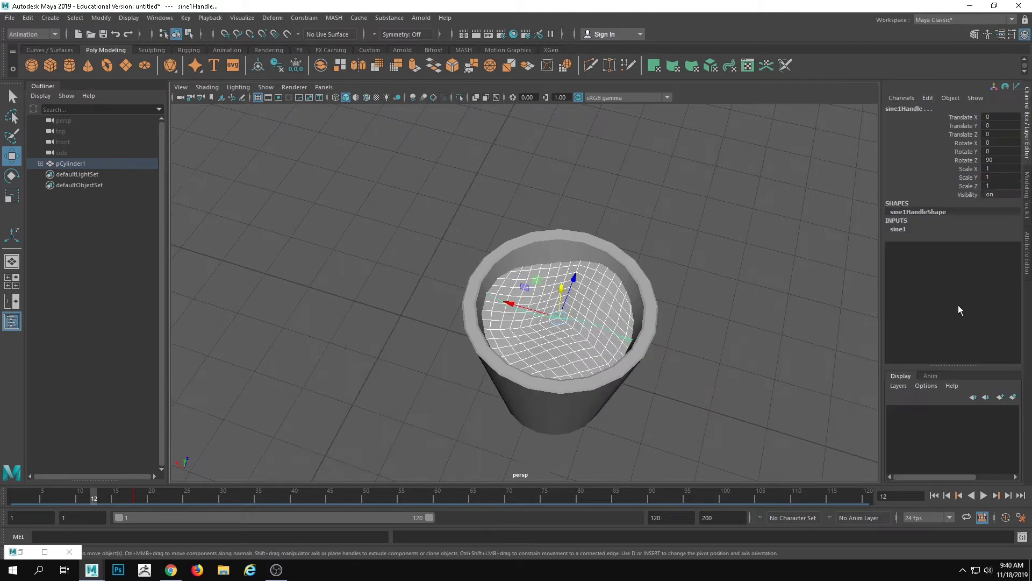
pyautogui.click(1026, 268)
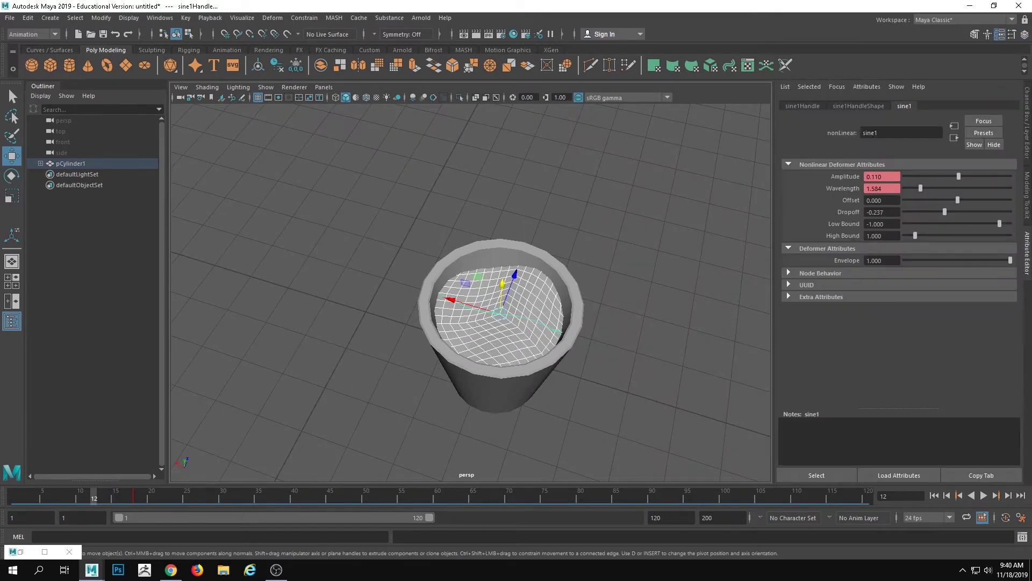
pyautogui.click(1027, 153)
pyautogui.click(1016, 397)
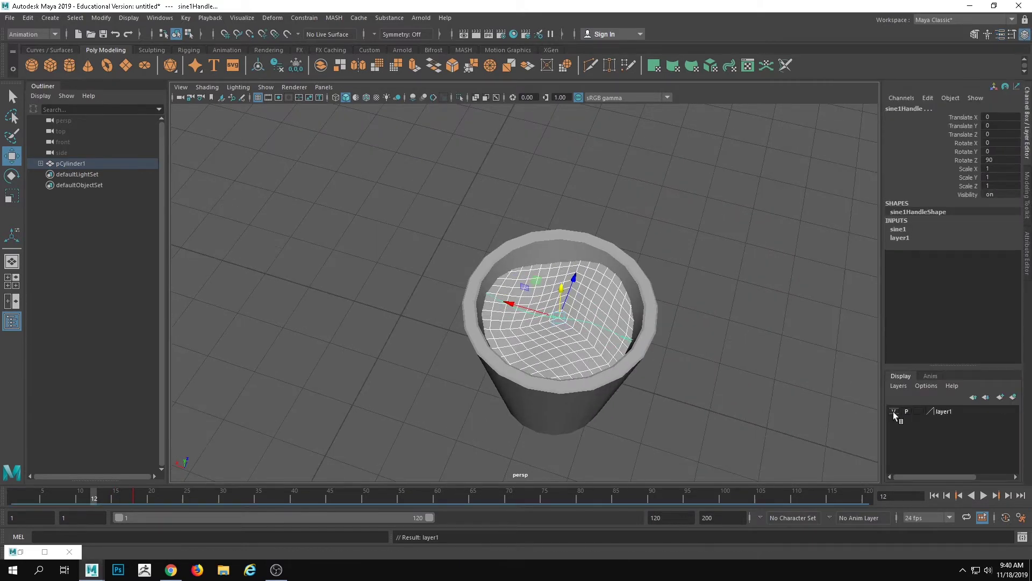
pyautogui.click(893, 411)
pyautogui.keyDown('alt'); pyautogui.moveTo(809, 455); pyautogui.dragTo(767, 378); pyautogui.keyUp('alt')
pyautogui.click(767, 378)
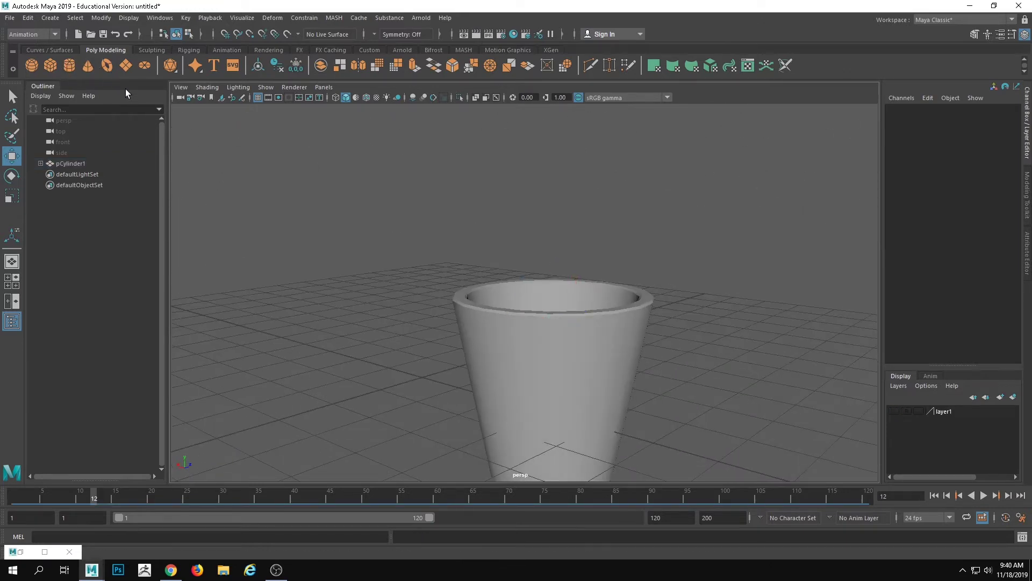
# Create a polygon torus in the scene beside the cup.
pyautogui.click(88, 66)
pyautogui.hotkey('ctrl', 'z')
pyautogui.click(105, 67)
pyautogui.keyDown('alt'); pyautogui.moveTo(263, 167); pyautogui.dragTo(322, 277); pyautogui.keyUp('alt')
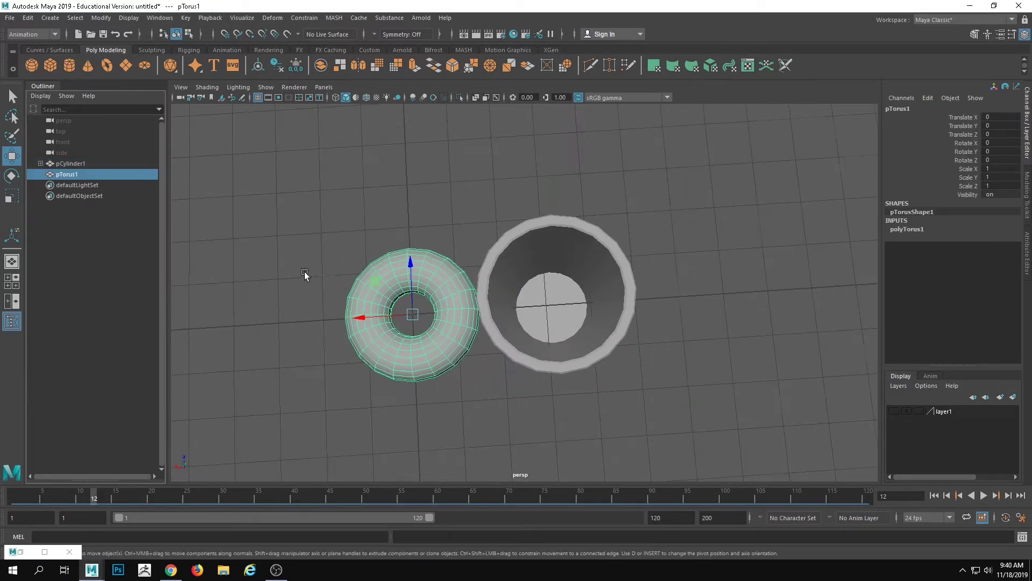
# Move the torus to the cup at Translate X about -3.35 and set its section radius to 0.1.
pyautogui.moveTo(400, 315); pyautogui.dragTo(853, 215)
pyautogui.click(909, 229)
pyautogui.click(1015, 246)
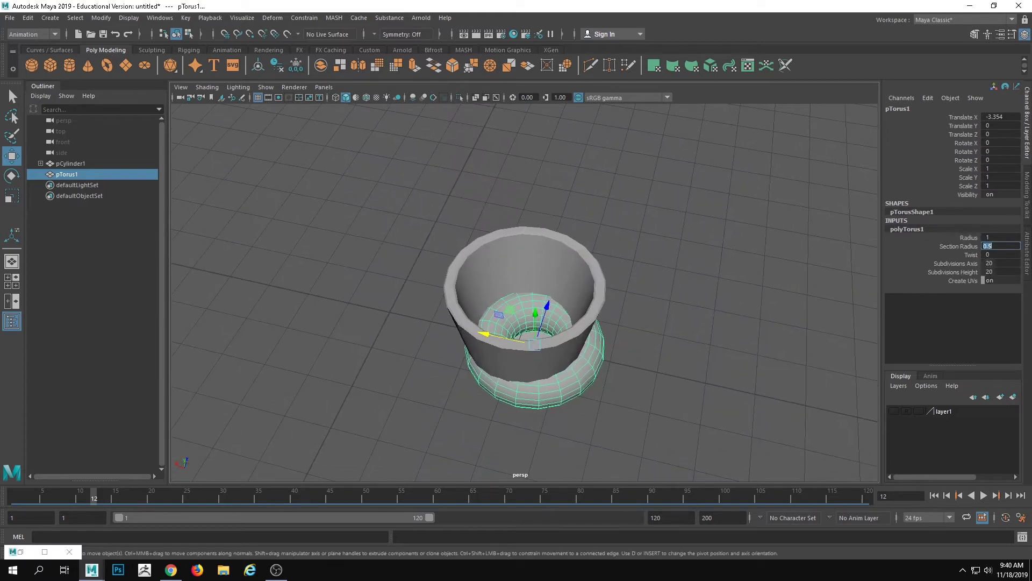
pyautogui.write('.2')
pyautogui.press('Return')
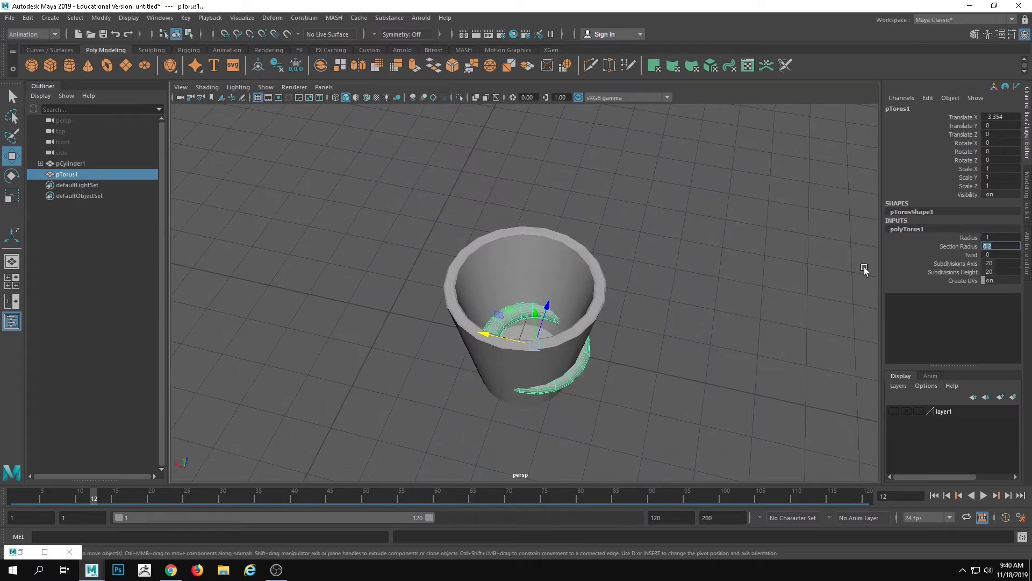
pyautogui.write('.1')
pyautogui.press('Return')
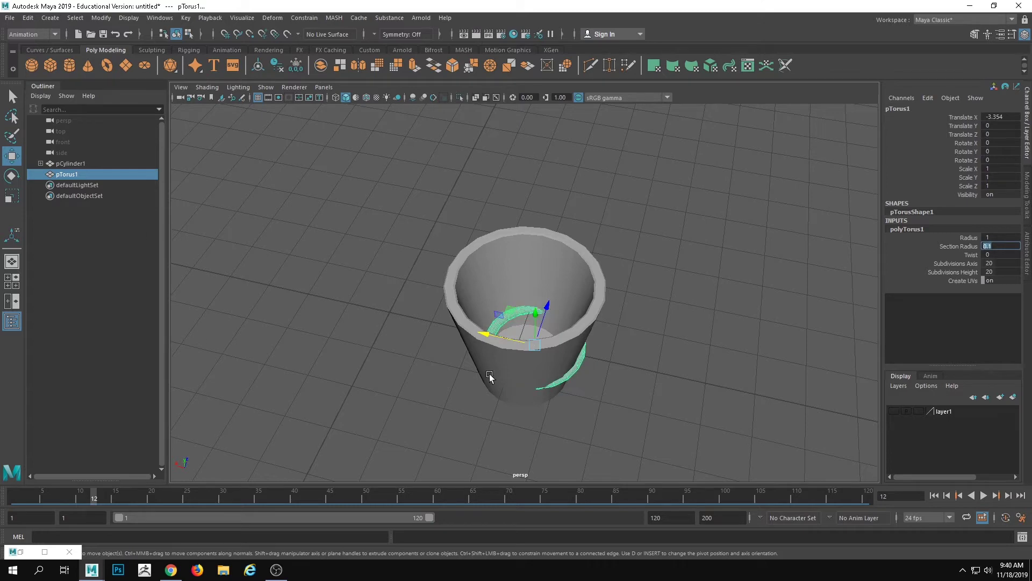
# Raise the torus to Translate Y about 2.49 and set its Rotate X to 90 so it stands upright.
pyautogui.scroll(-3, 495, 297)
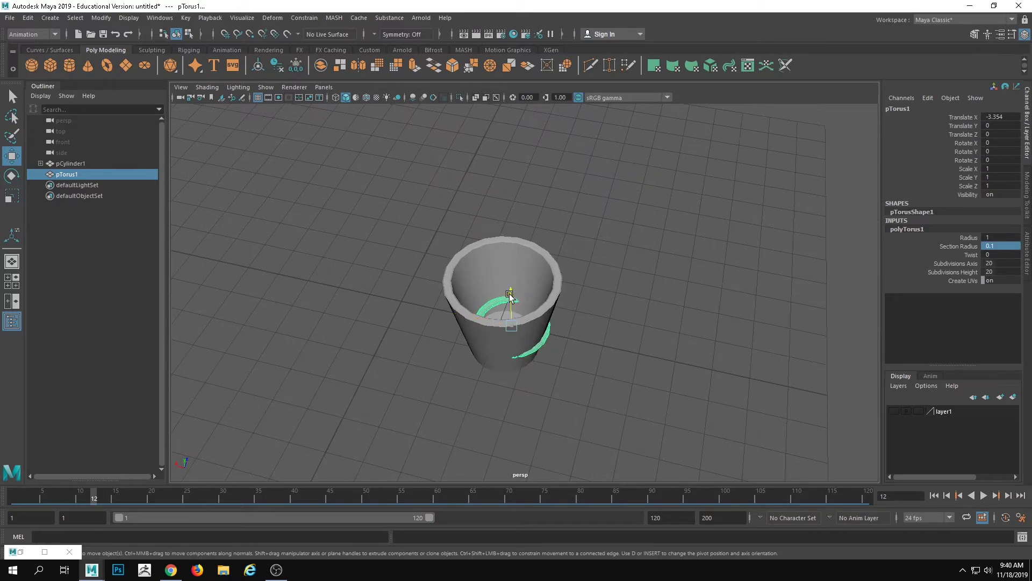
pyautogui.moveTo(510, 295); pyautogui.dragTo(511, 234)
pyautogui.press('e')
pyautogui.moveTo(495, 272); pyautogui.dragTo(464, 269)
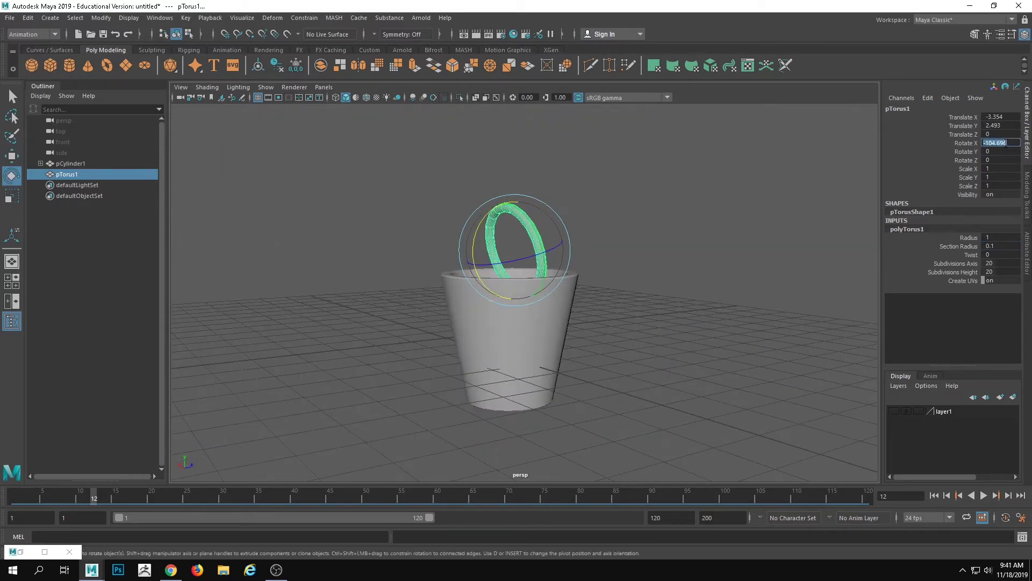
pyautogui.write('180')
pyautogui.press('Return')
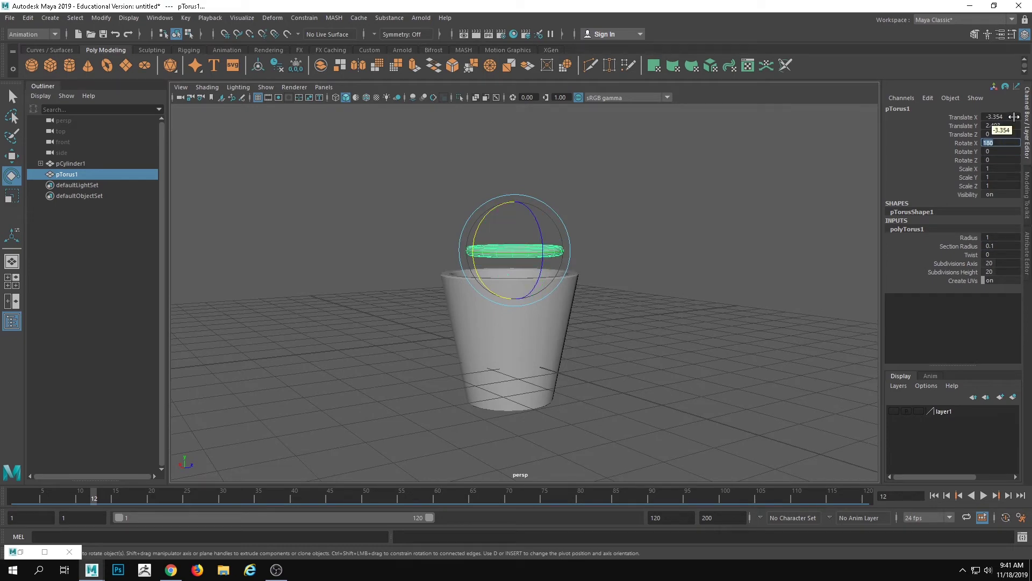
pyautogui.write('90')
pyautogui.press('Return')
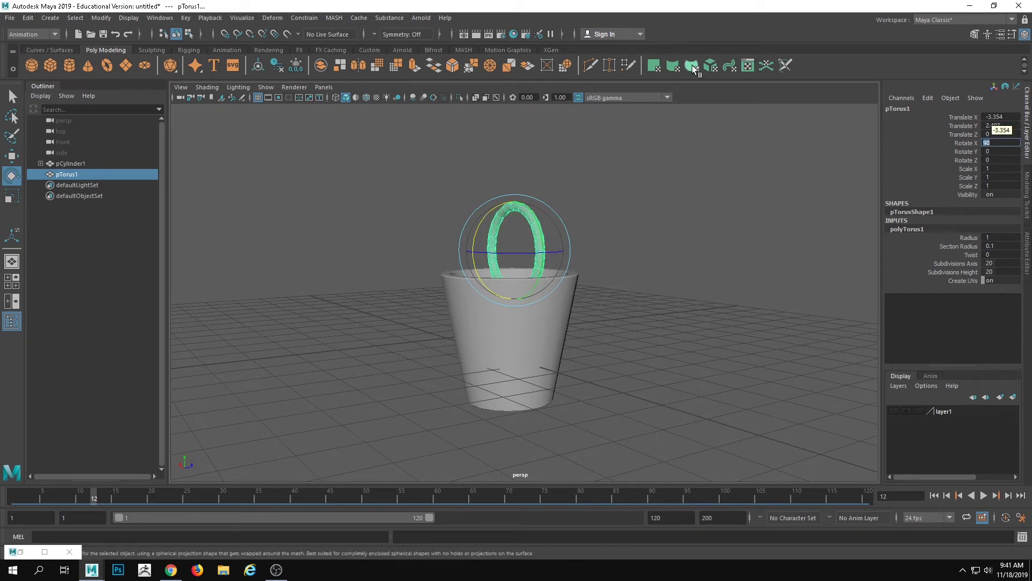
# Scale the torus uniformly to about 1.49 and centre it on the cup rim at about X -3.15, Y 1.88.
pyautogui.keyDown('alt'); pyautogui.moveTo(487, 242); pyautogui.dragTo(537, 263); pyautogui.keyUp('alt')
pyautogui.press('r')
pyautogui.keyDown('alt'); pyautogui.moveTo(536, 264); pyautogui.dragTo(577, 252); pyautogui.keyUp('alt')
pyautogui.press('w')
pyautogui.moveTo(536, 224); pyautogui.dragTo(534, 251)
pyautogui.moveTo(476, 293); pyautogui.dragTo(468, 274)
pyautogui.moveTo(576, 236); pyautogui.dragTo(578, 280, button='right')
pyautogui.moveTo(708, 461); pyautogui.dragTo(376, 332)
pyautogui.press('F8')
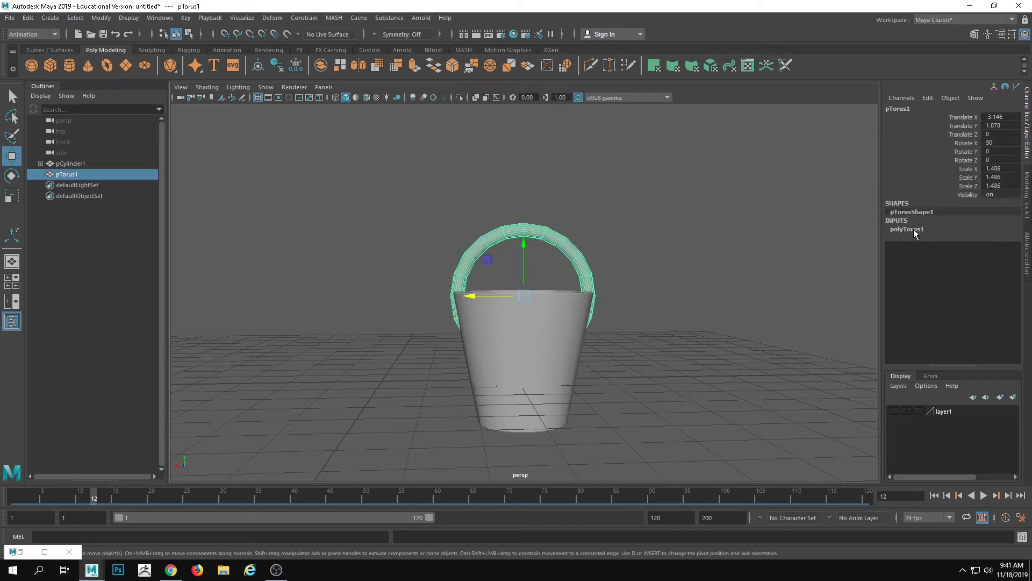
# Set the torus's section radius to 0.05.
pyautogui.click(914, 231)
pyautogui.click(998, 246)
pyautogui.write('5')
pyautogui.press('Return')
pyautogui.scroll(-2, 475, 249)
pyautogui.hotkey('ctrl', 'z')
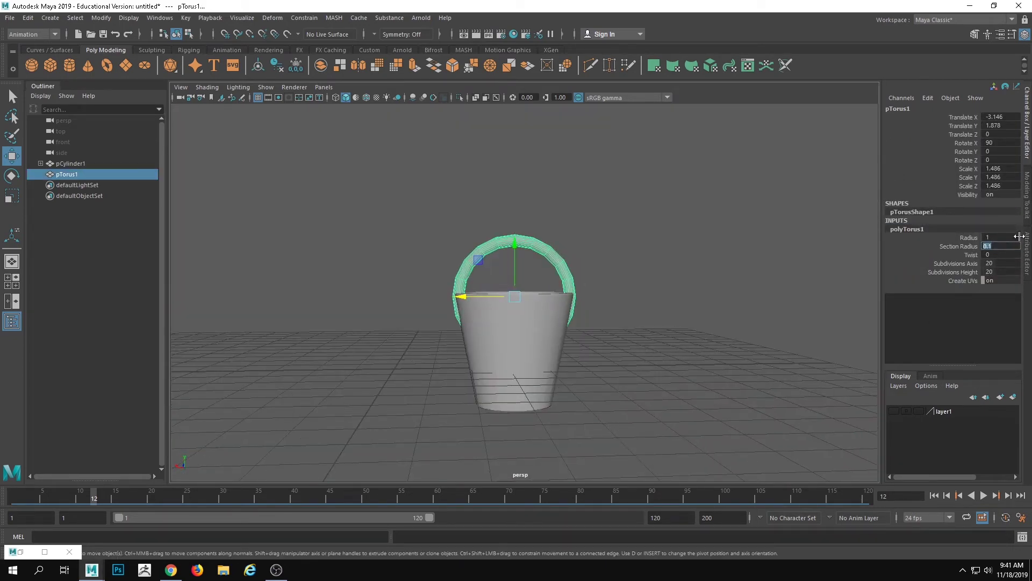
pyautogui.write('.05')
pyautogui.press('Return')
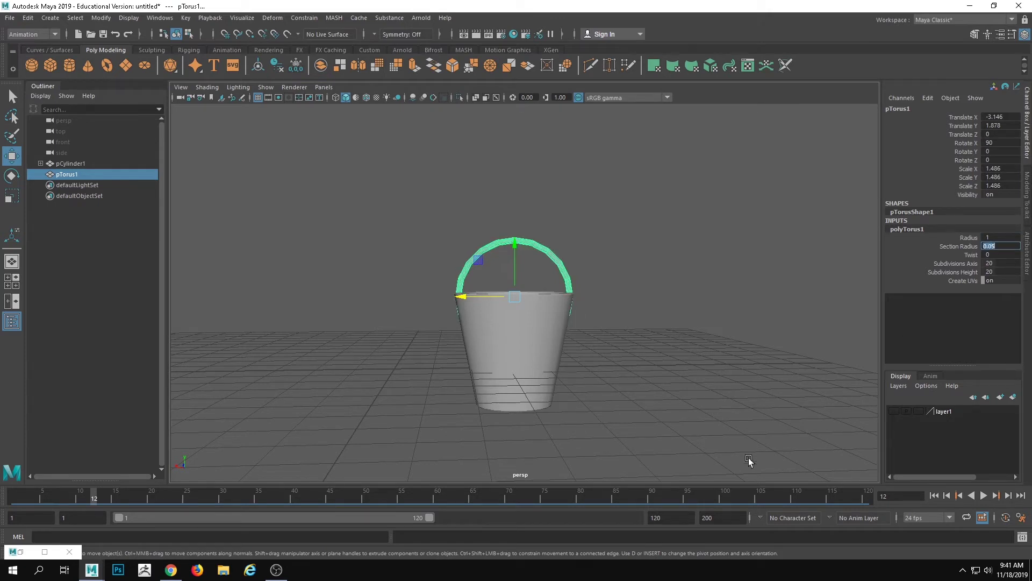
# Delete the lower-half faces of the torus to leave a handle arch, and reselect it as an object.
pyautogui.press('F11')
pyautogui.moveTo(724, 426); pyautogui.dragTo(362, 312)
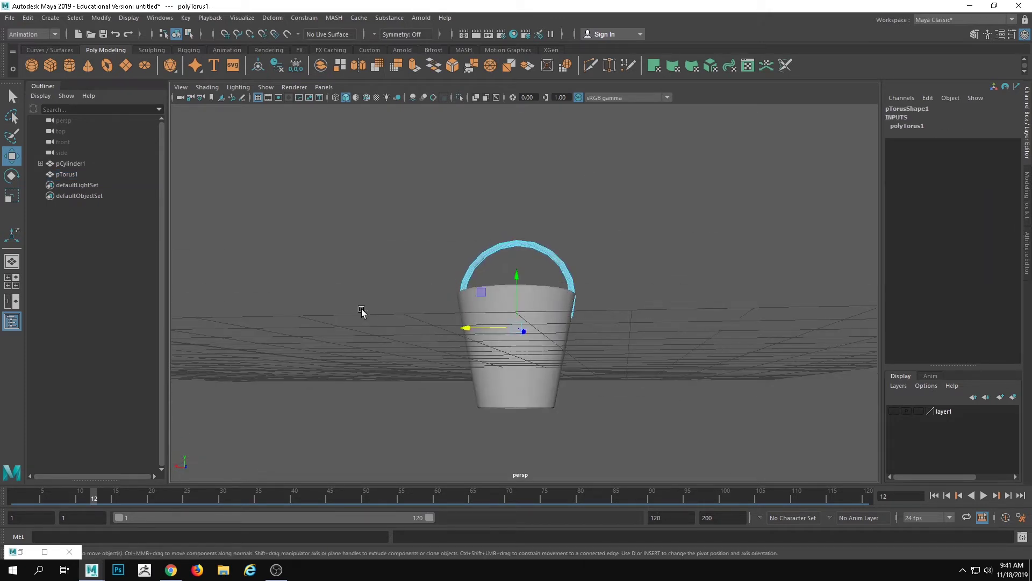
pyautogui.click(451, 362)
pyautogui.press('F8')
pyautogui.click(715, 270)
pyautogui.keyDown('alt'); pyautogui.moveTo(715, 270); pyautogui.dragTo(554, 292); pyautogui.keyUp('alt')
pyautogui.click(589, 327)
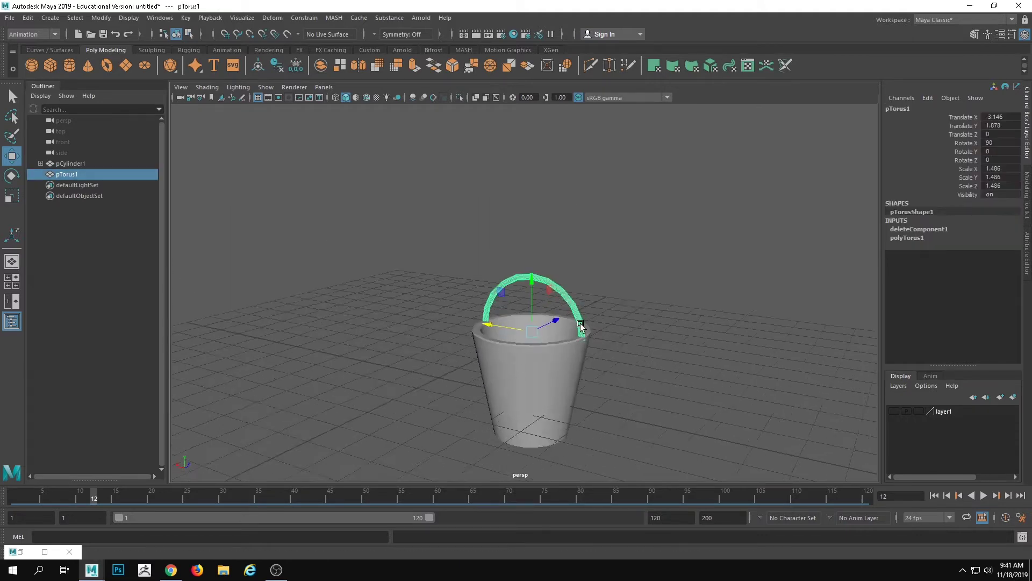
# Try rotating the arch about its original pivot, and undo the rotation.
pyautogui.keyDown('alt'); pyautogui.moveTo(589, 328); pyautogui.dragTo(585, 243); pyautogui.keyUp('alt')
pyautogui.press('e')
pyautogui.moveTo(509, 268); pyautogui.dragTo(536, 260)
pyautogui.hotkey('ctrl', 'z')
# Move the arch's pivot up to the top of the arch, testing a rotation and undoing it.
pyautogui.keyDown('alt'); pyautogui.moveTo(555, 340); pyautogui.dragTo(634, 322); pyautogui.keyUp('alt')
pyautogui.press('d')
pyautogui.moveTo(526, 282); pyautogui.dragTo(520, 236)
pyautogui.hotkey('ctrl', 'z')
pyautogui.moveTo(543, 336); pyautogui.dragTo(531, 259)
pyautogui.moveTo(543, 189); pyautogui.dragTo(557, 139)
pyautogui.hotkey('ctrl', 'z')
pyautogui.keyDown('alt'); pyautogui.moveTo(607, 240); pyautogui.dragTo(609, 243, button='middle'); pyautogui.keyUp('alt')
# Try moving and rotating the cup about its original pivot, and undo both changes.
pyautogui.click(554, 337)
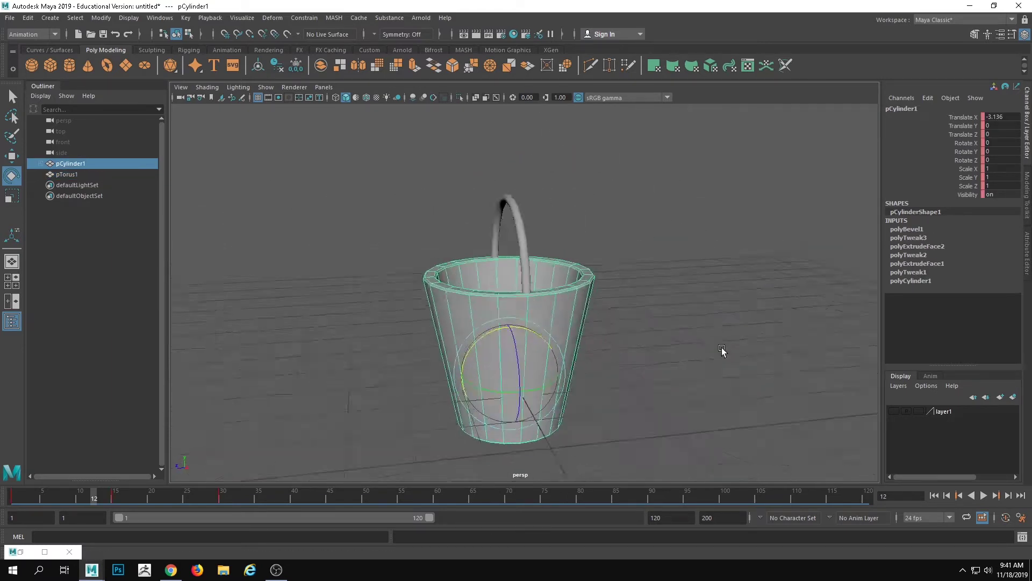
pyautogui.press('w')
pyautogui.moveTo(553, 347)
pyautogui.keyDown('alt'); pyautogui.mouseDown()
pyautogui.moveTo(504, 345)
pyautogui.moveTo(565, 339)
pyautogui.moveTo(553, 346)
pyautogui.mouseUp(); pyautogui.keyUp('alt')
pyautogui.hotkey('ctrl', 'z')
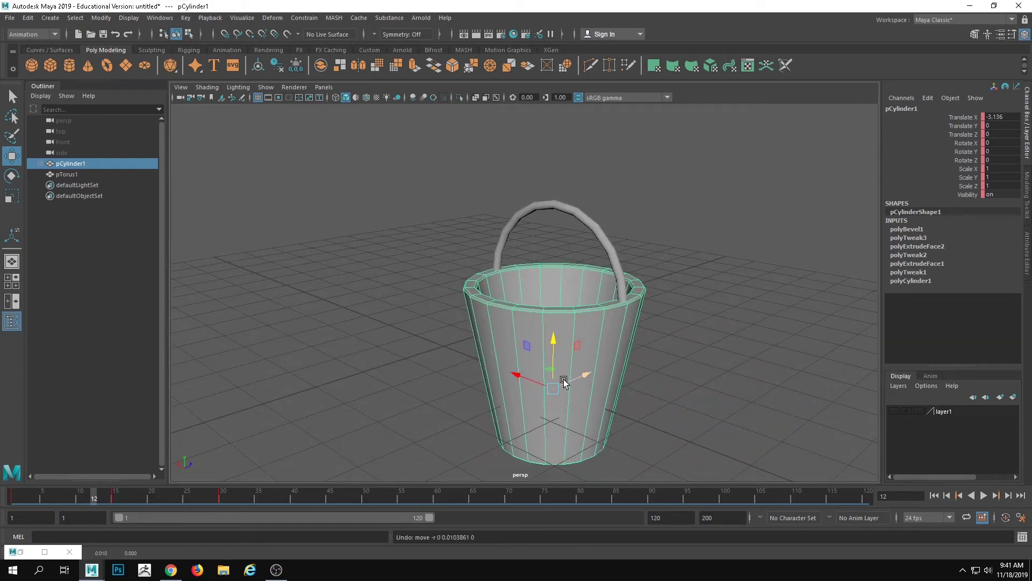
pyautogui.press('e')
pyautogui.moveTo(566, 385); pyautogui.dragTo(452, 215)
pyautogui.hotkey('ctrl', 'z')
# Move the cup's pivot up to the centre of its rim, checking it in the front view.
pyautogui.press('d')
pyautogui.click(324, 87)
pyautogui.moveTo(408, 119)
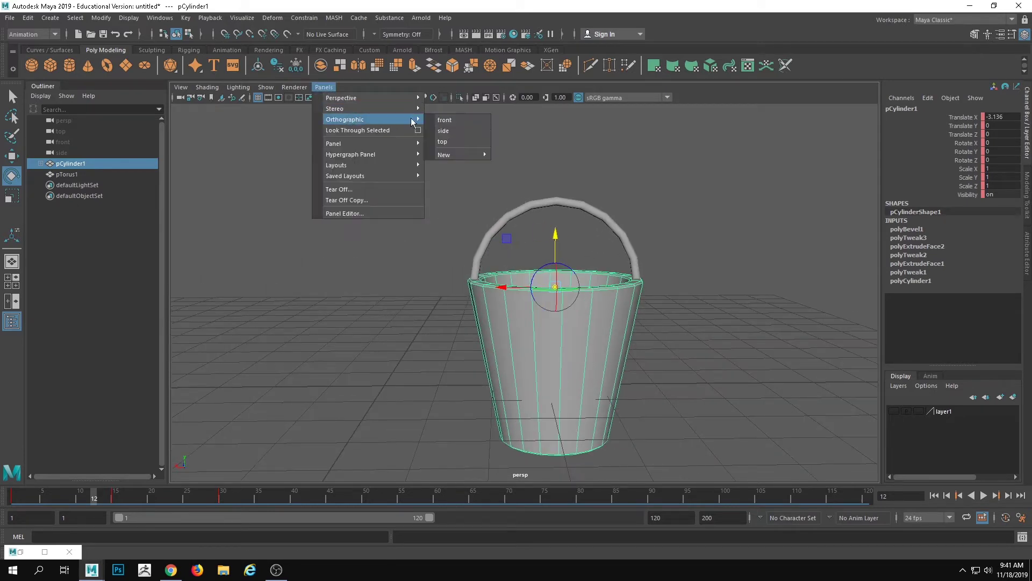
pyautogui.click(444, 124)
pyautogui.keyDown('alt'); pyautogui.moveTo(347, 264); pyautogui.dragTo(465, 316, button='right'); pyautogui.keyUp('alt')
pyautogui.keyDown('alt'); pyautogui.moveTo(466, 316); pyautogui.dragTo(696, 345, button='middle'); pyautogui.keyUp('alt')
pyautogui.keyDown('alt'); pyautogui.moveTo(695, 344); pyautogui.dragTo(818, 332, button='right'); pyautogui.keyUp('alt')
pyautogui.keyDown('alt'); pyautogui.moveTo(818, 332); pyautogui.dragTo(710, 396, button='middle'); pyautogui.keyUp('alt')
pyautogui.moveTo(574, 213); pyautogui.dragTo(583, 282)
pyautogui.press('Insert')
pyautogui.hotkey('ctrl', 'z')
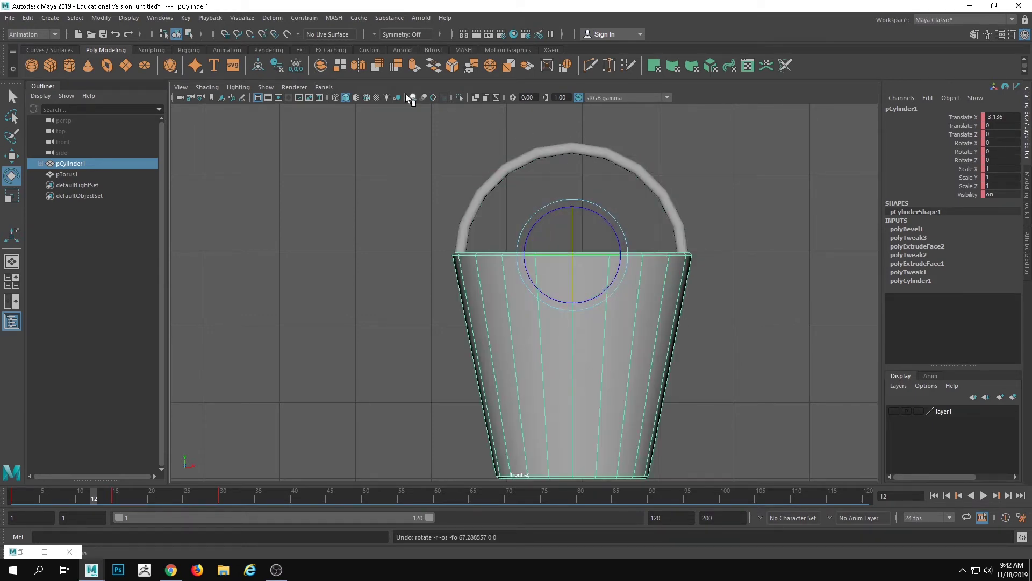
# Return to the perspective view and rename the torus arch as handle.
pyautogui.click(317, 86)
pyautogui.click(430, 91)
pyautogui.click(335, 88)
pyautogui.moveTo(349, 98)
pyautogui.click(463, 96)
pyautogui.click(609, 228)
pyautogui.click(611, 229)
pyautogui.keyDown('alt'); pyautogui.moveTo(611, 230); pyautogui.dragTo(608, 318); pyautogui.keyUp('alt')
pyautogui.press('w')
pyautogui.click(901, 114)
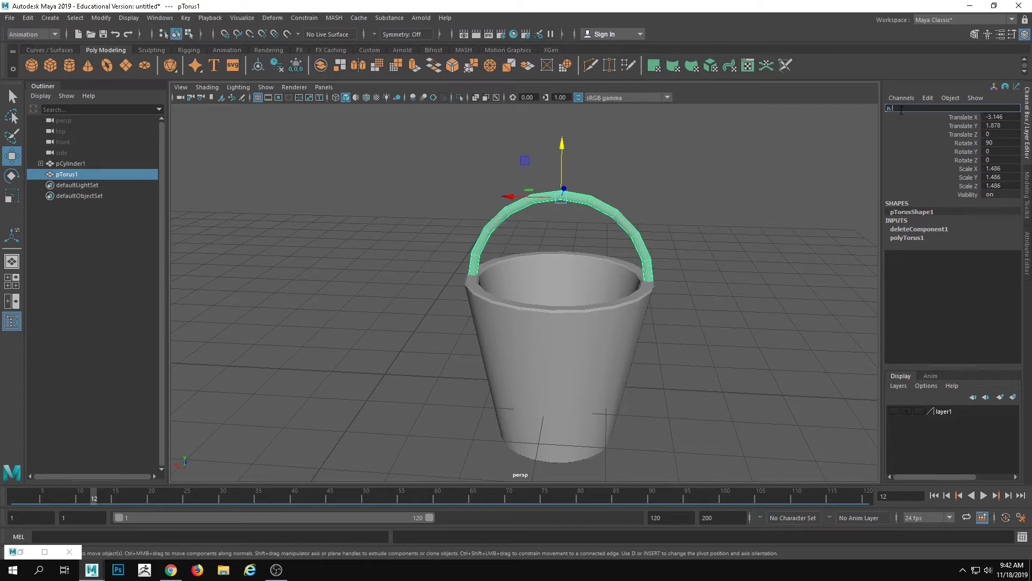
pyautogui.press('Return')
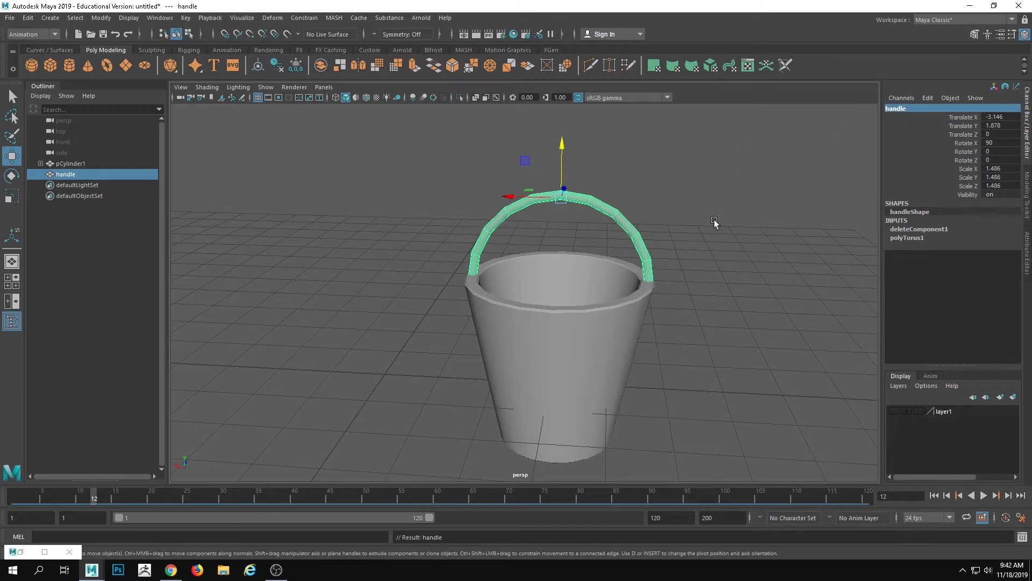
# Rename the cup object as s.
pyautogui.click(628, 304)
pyautogui.doubleClick(898, 109)
pyautogui.moveTo(254, 490); pyautogui.dragTo(96, 491)
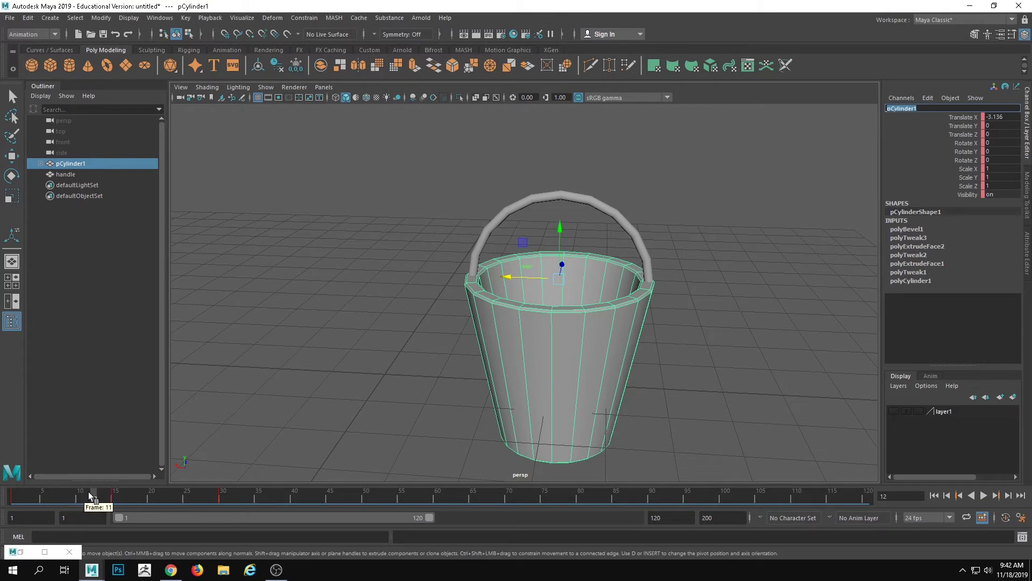
pyautogui.write('s')
pyautogui.press('Return')
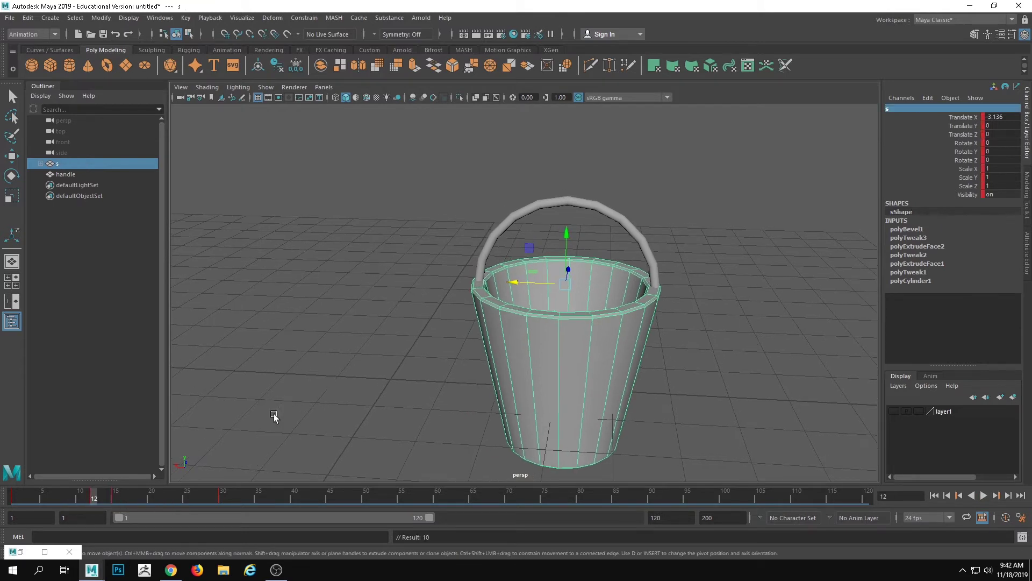
# Delete the cup's keyframes at frames 15, 30, 1 and 12.
pyautogui.click(116, 496)
pyautogui.rightClick(117, 496)
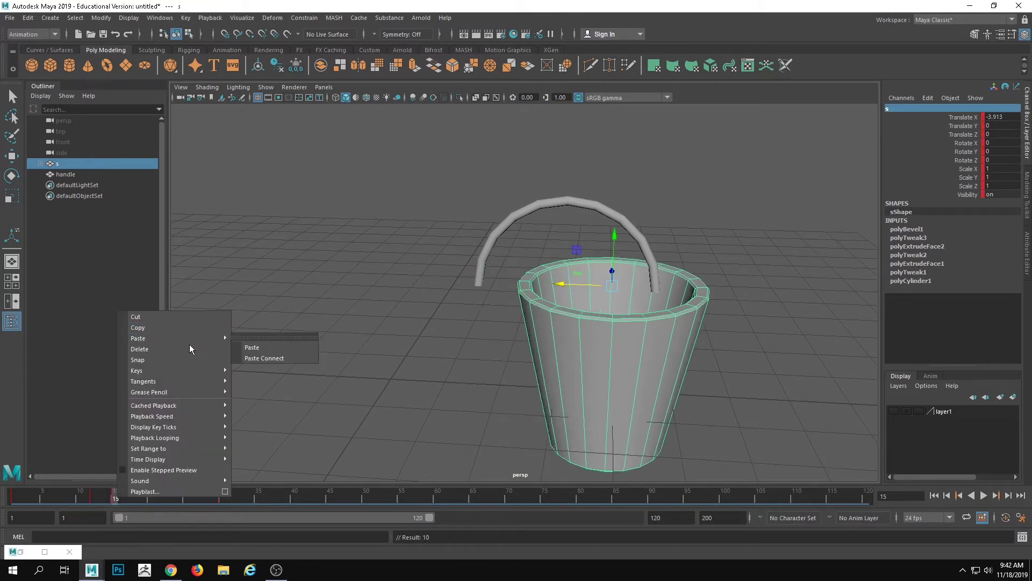
pyautogui.click(189, 349)
pyautogui.click(224, 492)
pyautogui.rightClick(224, 493)
pyautogui.click(265, 356)
pyautogui.click(12, 495)
pyautogui.rightClick(11, 495)
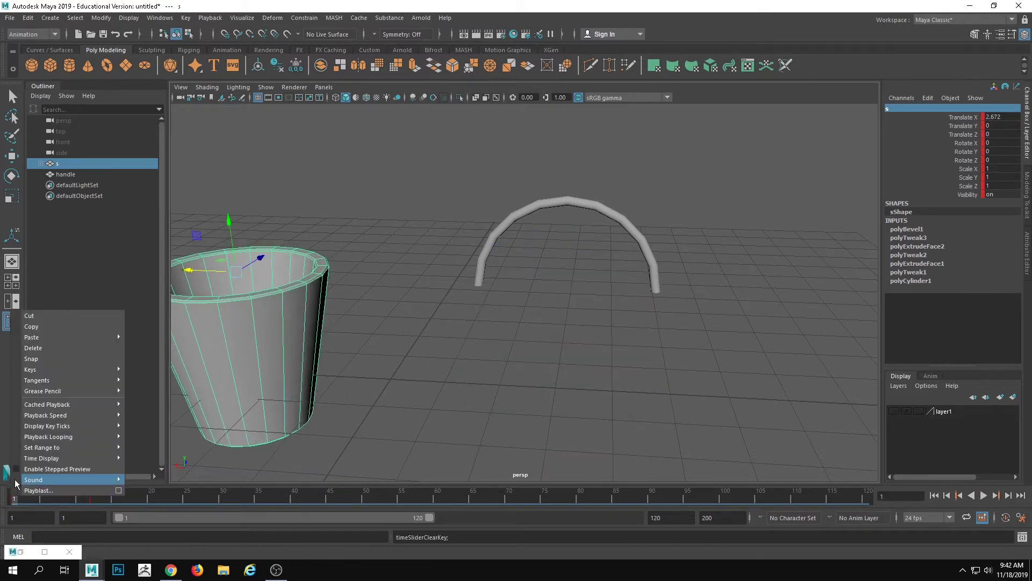
pyautogui.click(76, 359)
pyautogui.click(93, 495)
pyautogui.rightClick(95, 495)
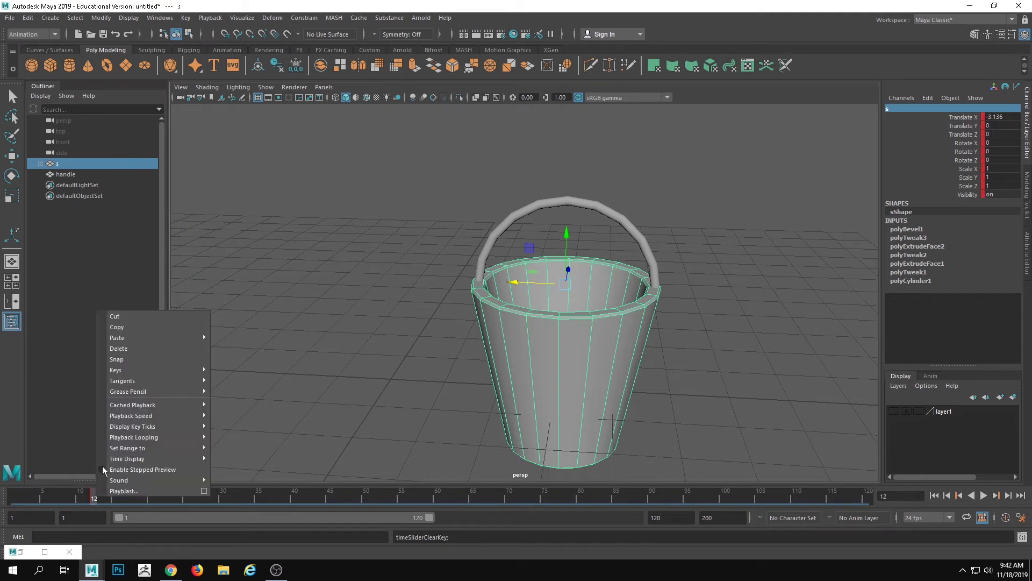
pyautogui.click(130, 349)
# Rename the cup object as bucket.
pyautogui.press('w')
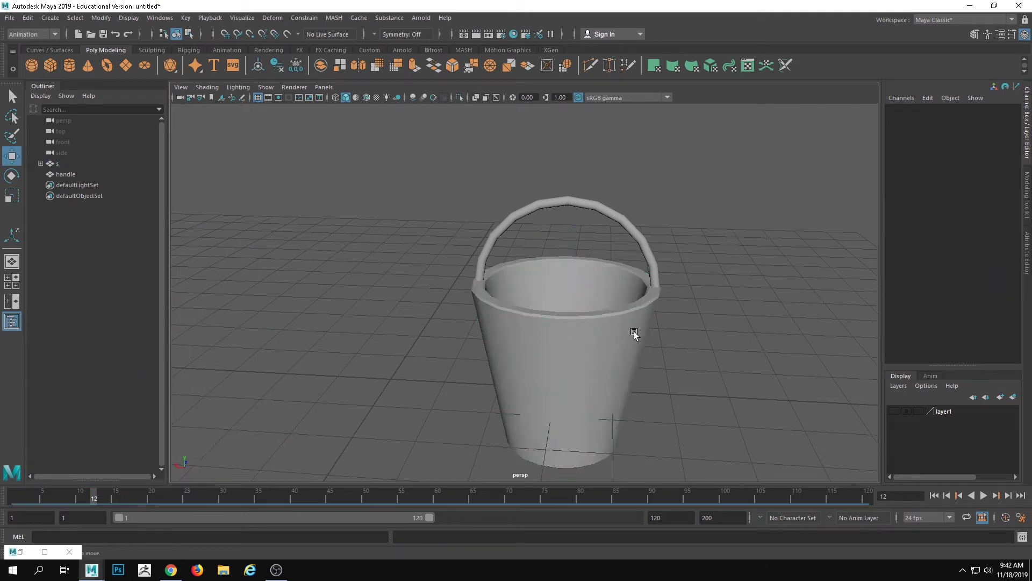
pyautogui.doubleClick(901, 106)
pyautogui.write('bucketv')
pyautogui.press('BackSpace')
pyautogui.press('Return')
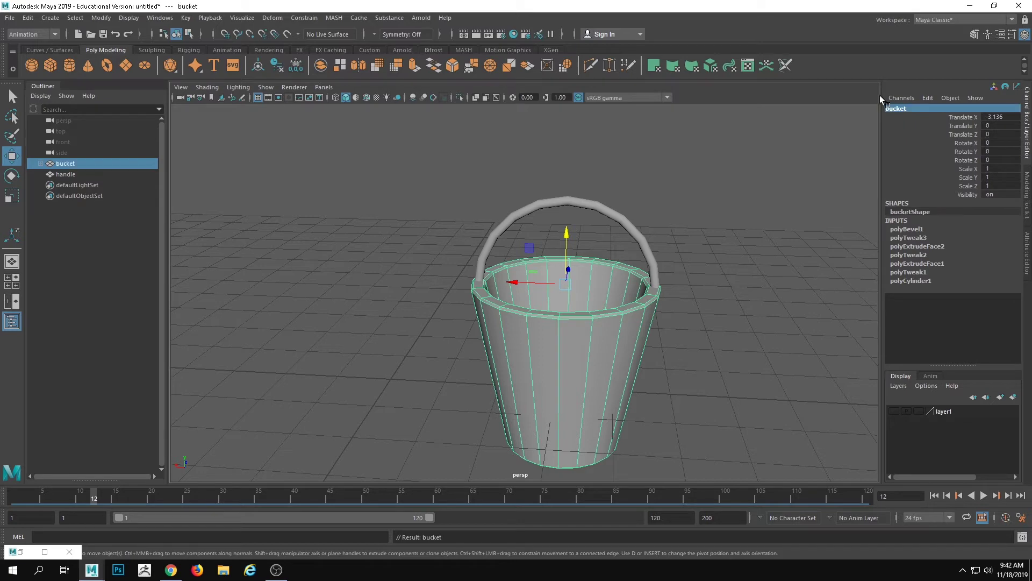
# Try rotating the handle and the bucket separately about their moved pivots, and undo the rotations.
pyautogui.click(606, 215)
pyautogui.press('e')
pyautogui.moveTo(569, 247); pyautogui.dragTo(563, 217)
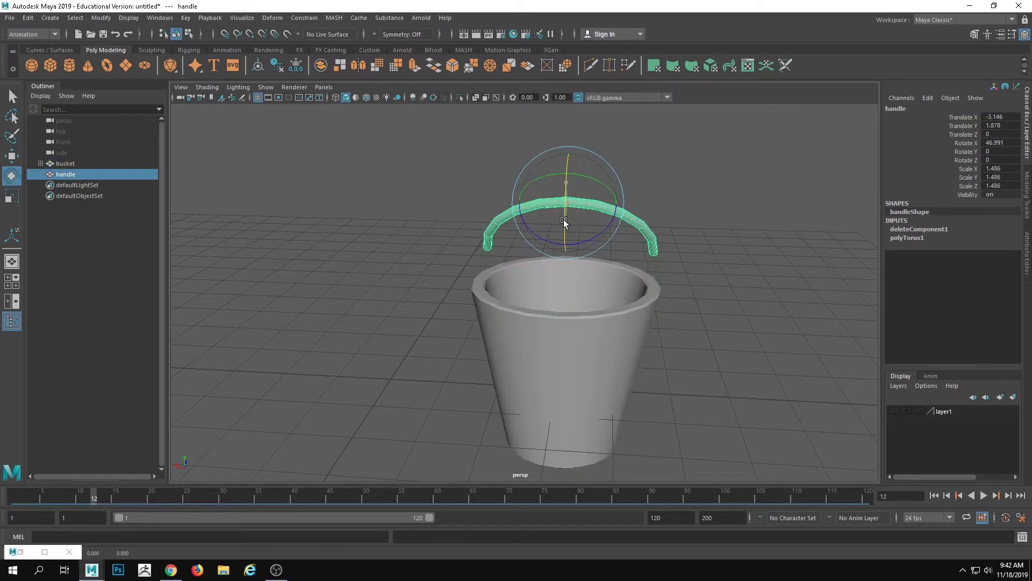
pyautogui.hotkey('ctrl', 'z')
pyautogui.click(639, 321)
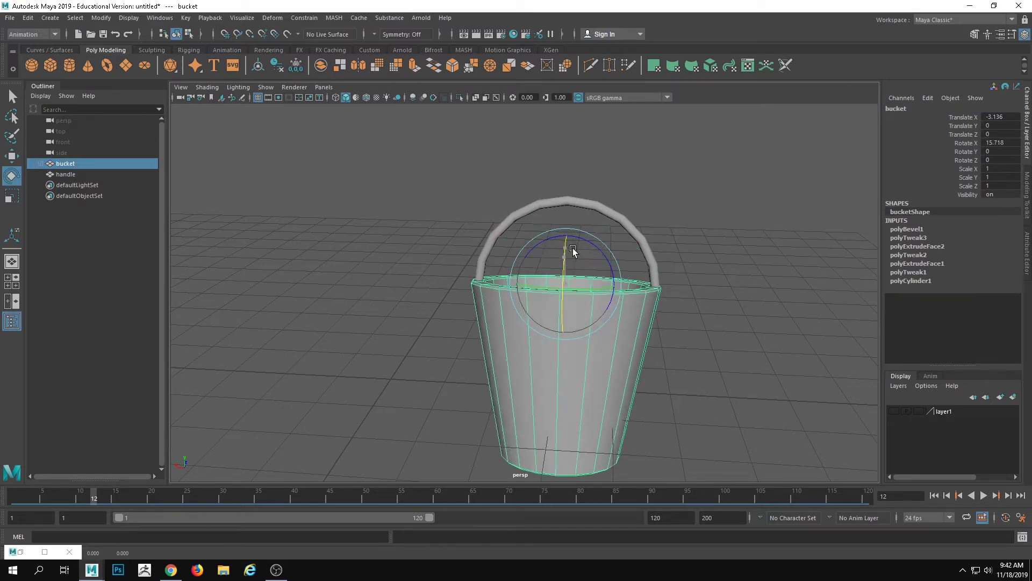
# Add the handle to the bucket selection and parent the bucket under the handle.
pyautogui.keyDown('alt'); pyautogui.moveTo(699, 330); pyautogui.dragTo(537, 242); pyautogui.keyUp('alt')
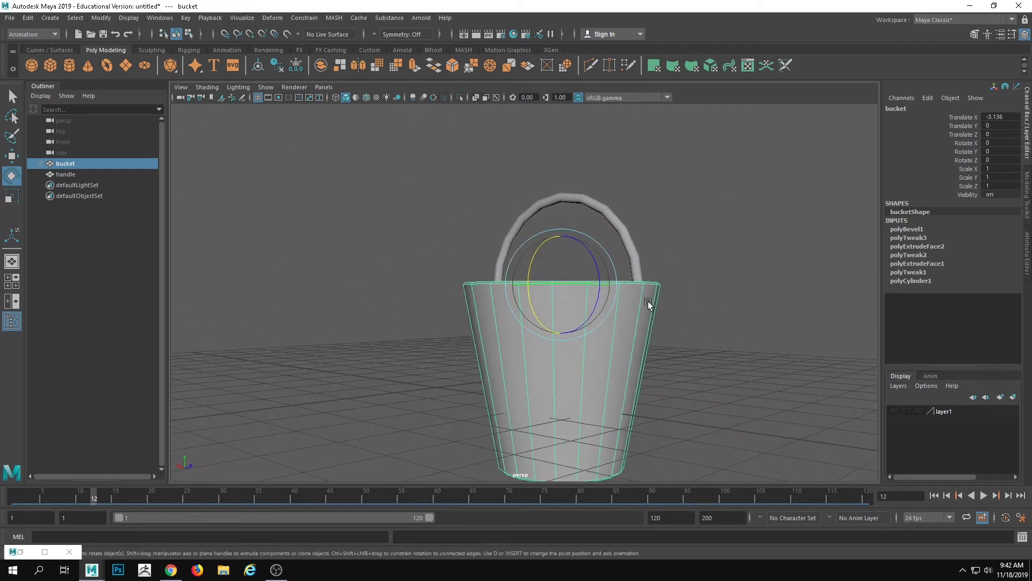
pyautogui.keyDown('shift'); pyautogui.click(615, 228); pyautogui.keyUp('shift')
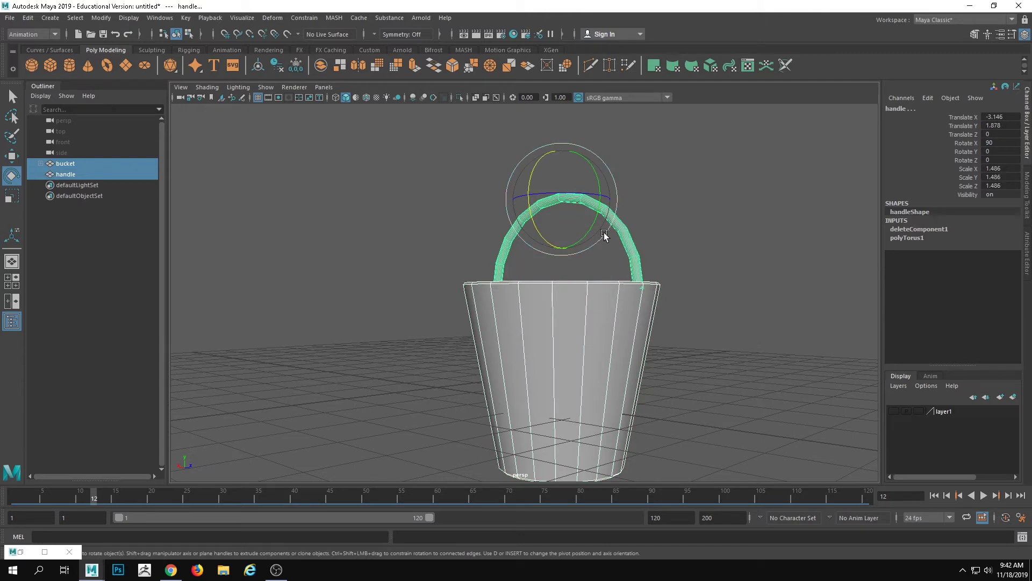
pyautogui.press('p')
# Try rotating the handle with its child bucket and then the bucket alone, and undo the rotations.
pyautogui.click(599, 203)
pyautogui.moveTo(533, 174); pyautogui.dragTo(557, 216)
pyautogui.click(647, 285)
pyautogui.moveTo(571, 260); pyautogui.dragTo(559, 230)
pyautogui.hotkey('ctrl', 'z')
pyautogui.click(553, 193)
pyautogui.hotkey('ctrl', 'z')
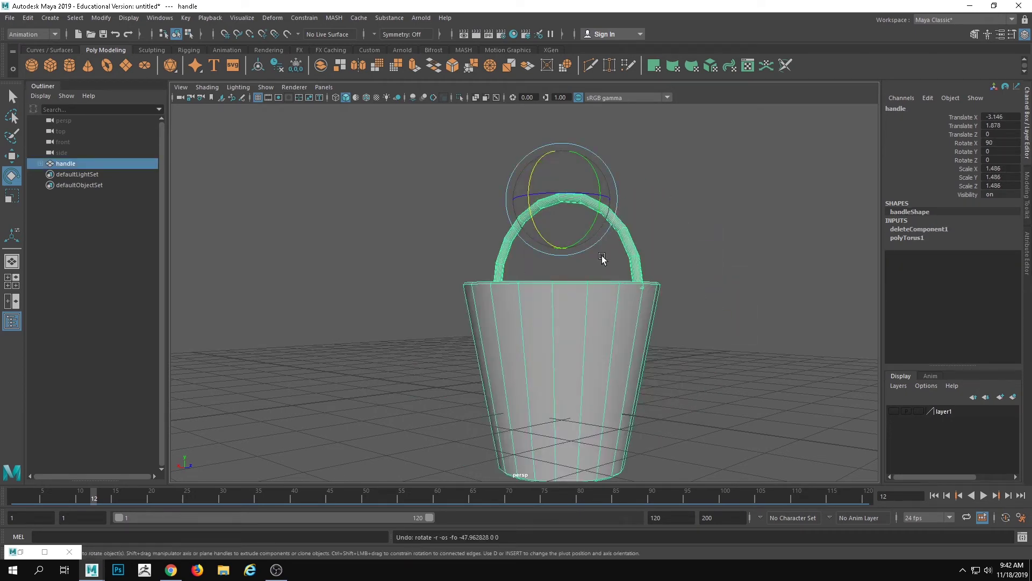
# Inspect the parented handle and bucket from several angles, and clear the selection.
pyautogui.keyDown('alt'); pyautogui.moveTo(602, 258); pyautogui.dragTo(647, 261); pyautogui.keyUp('alt')
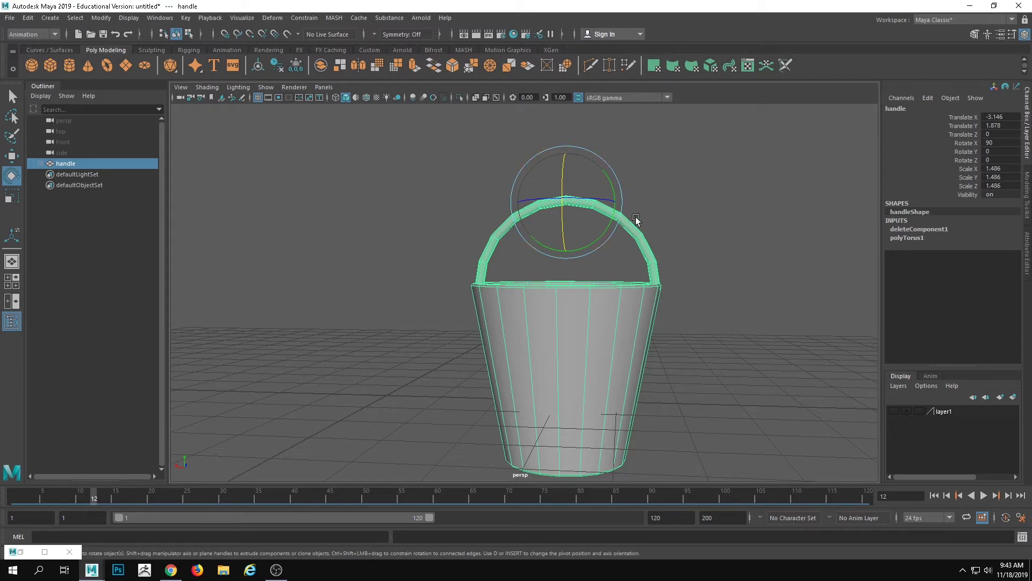
pyautogui.keyDown('alt'); pyautogui.moveTo(686, 208); pyautogui.dragTo(686, 258); pyautogui.keyUp('alt')
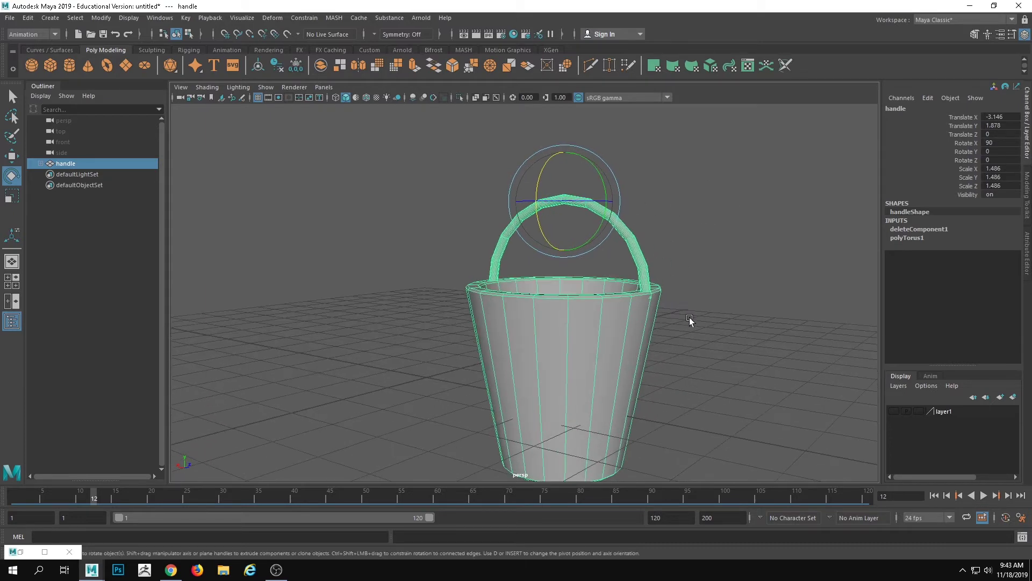
pyautogui.moveTo(691, 325)
pyautogui.keyDown('alt'); pyautogui.mouseDown()
pyautogui.moveTo(721, 341)
pyautogui.moveTo(680, 333)
pyautogui.mouseUp(); pyautogui.keyUp('alt')
pyautogui.moveTo(555, 169); pyautogui.dragTo(527, 150)
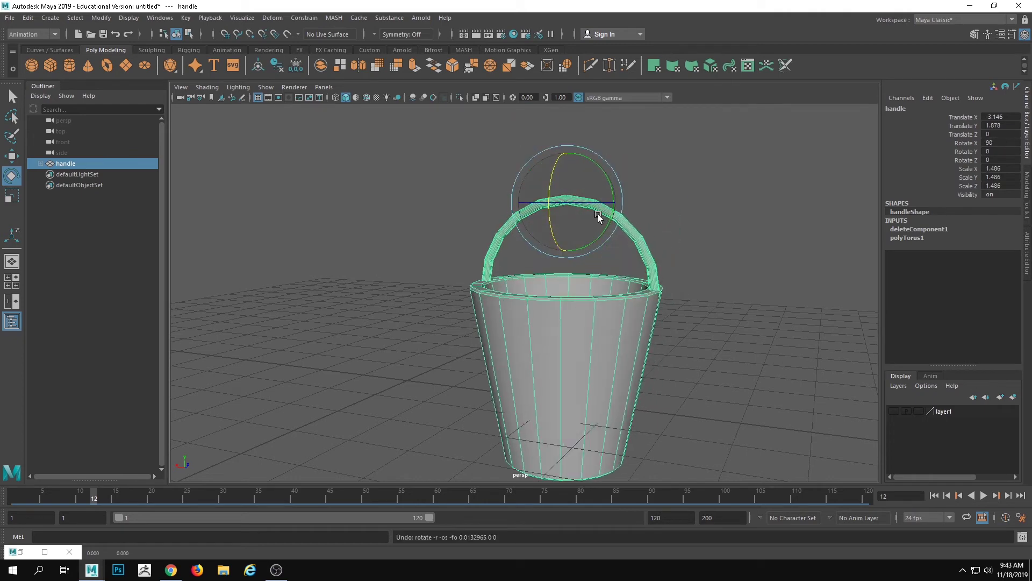
pyautogui.keyDown('alt'); pyautogui.moveTo(596, 208); pyautogui.dragTo(641, 204); pyautogui.keyUp('alt')
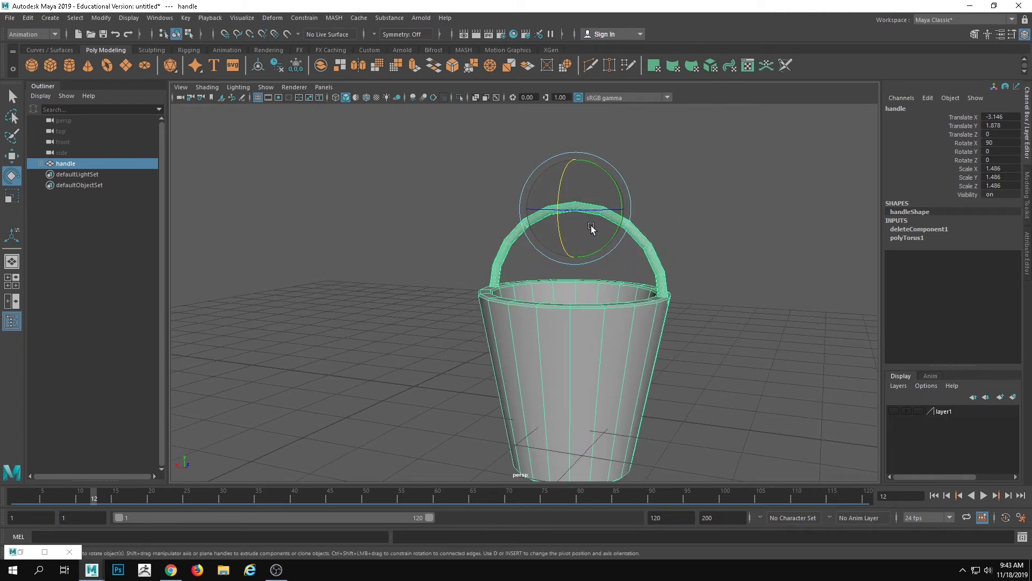
pyautogui.keyDown('alt'); pyautogui.moveTo(733, 228); pyautogui.dragTo(737, 286); pyautogui.keyUp('alt')
pyautogui.click(737, 288)
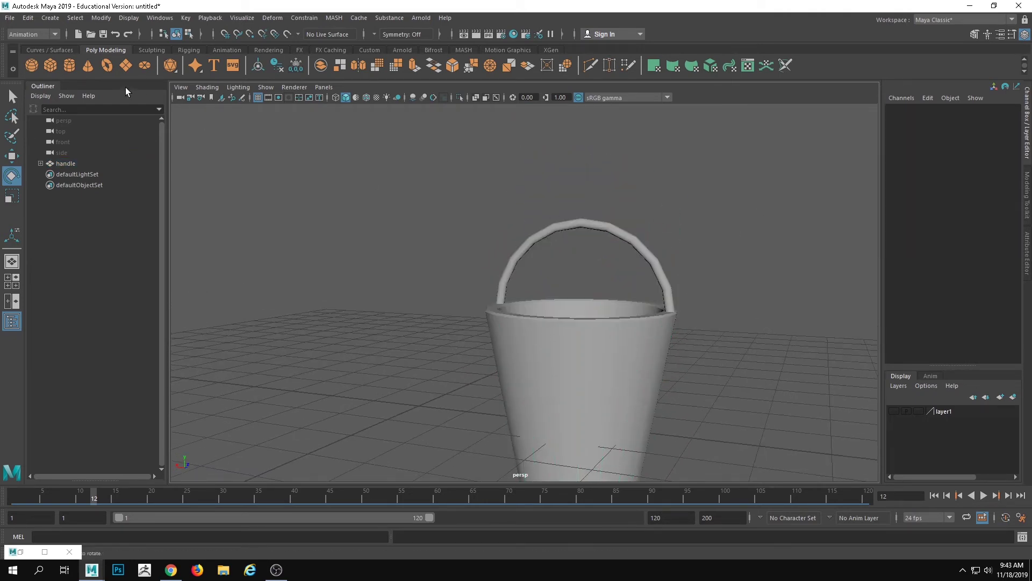
# Create a polygon cylinder and move it up above the bucket's opening at the handle.
pyautogui.click(66, 71)
pyautogui.scroll(-3, 237, 163)
pyautogui.press('w')
pyautogui.moveTo(449, 313); pyautogui.dragTo(451, 184)
pyautogui.keyDown('alt'); pyautogui.moveTo(433, 204); pyautogui.dragTo(489, 267); pyautogui.keyUp('alt')
pyautogui.keyDown('alt'); pyautogui.moveTo(538, 265); pyautogui.dragTo(517, 270); pyautogui.keyUp('alt')
pyautogui.keyDown('alt'); pyautogui.moveTo(517, 270); pyautogui.dragTo(643, 291, button='right'); pyautogui.keyUp('alt')
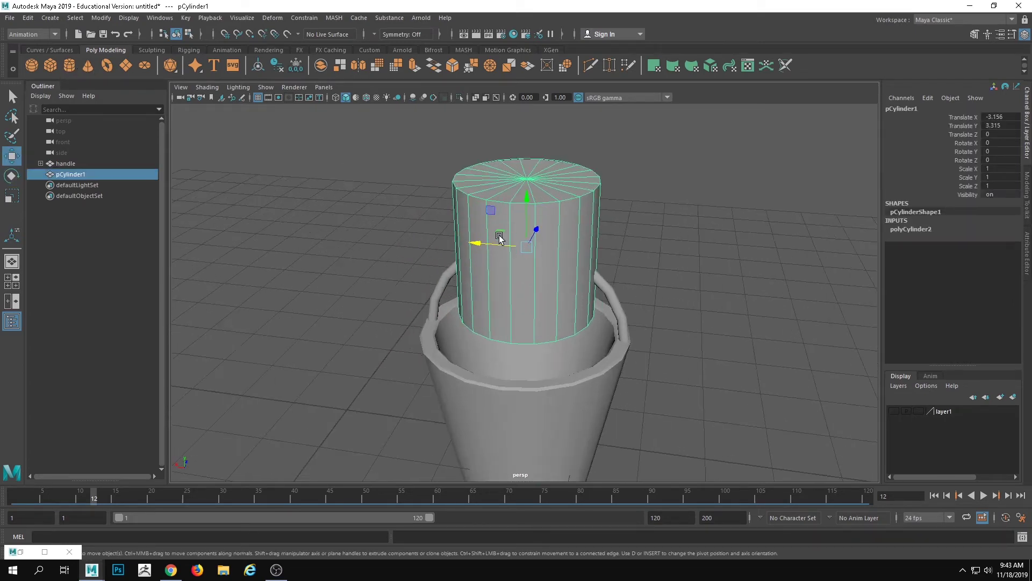
# Scale the new cylinder uniformly to about 0.131 and shift it towards the middle of the handle.
pyautogui.moveTo(467, 240)
pyautogui.mouseDown()
pyautogui.moveTo(477, 241)
pyautogui.moveTo(468, 240)
pyautogui.mouseUp()
pyautogui.press('r')
pyautogui.moveTo(530, 248); pyautogui.dragTo(424, 257)
pyautogui.keyDown('alt'); pyautogui.moveTo(480, 273); pyautogui.dragTo(457, 258); pyautogui.keyUp('alt')
pyautogui.keyDown('alt'); pyautogui.moveTo(457, 257); pyautogui.dragTo(479, 264, button='middle'); pyautogui.keyUp('alt')
pyautogui.keyDown('alt'); pyautogui.moveTo(478, 263); pyautogui.dragTo(508, 264, button='right'); pyautogui.keyUp('alt')
pyautogui.press('w')
pyautogui.moveTo(511, 240); pyautogui.dragTo(503, 239)
# Fit the small cylinder around the handle's highest point, at about X -3.173 and Y 3.352.
pyautogui.keyDown('alt'); pyautogui.moveTo(506, 239); pyautogui.dragTo(539, 230); pyautogui.keyUp('alt')
pyautogui.keyDown('alt'); pyautogui.moveTo(539, 230); pyautogui.dragTo(510, 285, button='middle'); pyautogui.keyUp('alt')
pyautogui.keyDown('alt'); pyautogui.moveTo(510, 285); pyautogui.dragTo(618, 281, button='right'); pyautogui.keyUp('alt')
pyautogui.scroll(4, 618, 284)
pyautogui.moveTo(472, 282); pyautogui.dragTo(554, 288)
pyautogui.moveTo(494, 286); pyautogui.dragTo(491, 285)
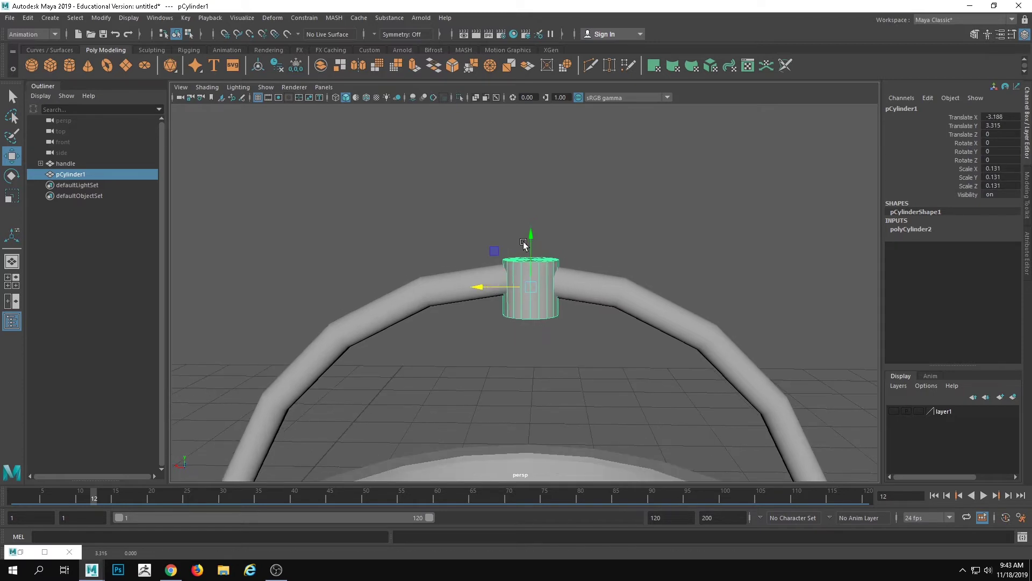
pyautogui.moveTo(528, 244)
pyautogui.mouseDown()
pyautogui.moveTo(526, 201)
pyautogui.moveTo(526, 238)
pyautogui.mouseUp()
pyautogui.moveTo(498, 278); pyautogui.dragTo(555, 292)
pyautogui.keyDown('alt'); pyautogui.moveTo(556, 292); pyautogui.dragTo(505, 321, button='right'); pyautogui.keyUp('alt')
# Duplicate the small cylinder, raise the copy to about Y 3.497 and scale it to about 0.059.
pyautogui.hotkey('ctrl', 'd')
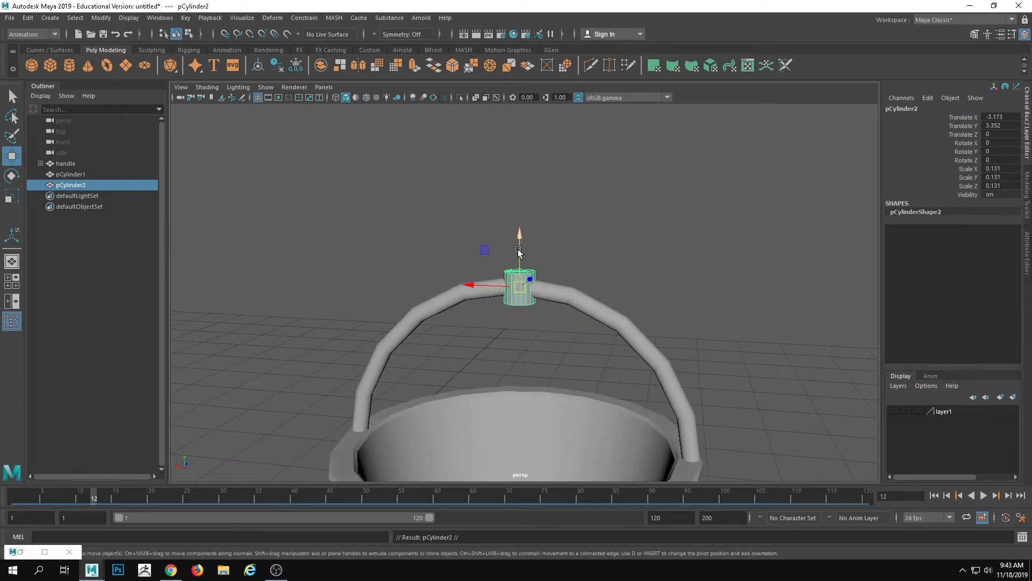
pyautogui.moveTo(518, 238); pyautogui.dragTo(525, 218)
pyautogui.press('r')
pyautogui.press('w')
# Stretch the thin copy's upper end far upward to form a long vertical rope, and return to object mode.
pyautogui.click(448, 225)
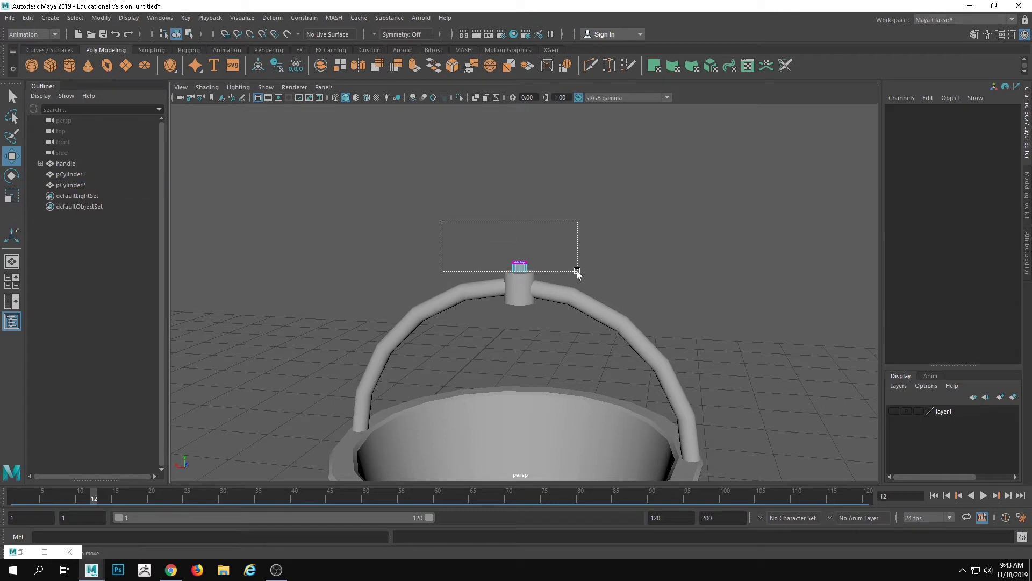
pyautogui.moveTo(577, 271); pyautogui.dragTo(578, 271)
pyautogui.moveTo(521, 226); pyautogui.dragTo(523, 89)
pyautogui.keyDown('alt'); pyautogui.moveTo(675, 206); pyautogui.dragTo(342, 226, button='right'); pyautogui.keyUp('alt')
pyautogui.moveTo(537, 220); pyautogui.dragTo(538, 27)
pyautogui.keyDown('alt'); pyautogui.moveTo(610, 158); pyautogui.dragTo(603, 254, button='middle'); pyautogui.keyUp('alt')
pyautogui.moveTo(529, 134); pyautogui.dragTo(529, 80)
pyautogui.moveTo(527, 151); pyautogui.dragTo(573, 118, button='right')
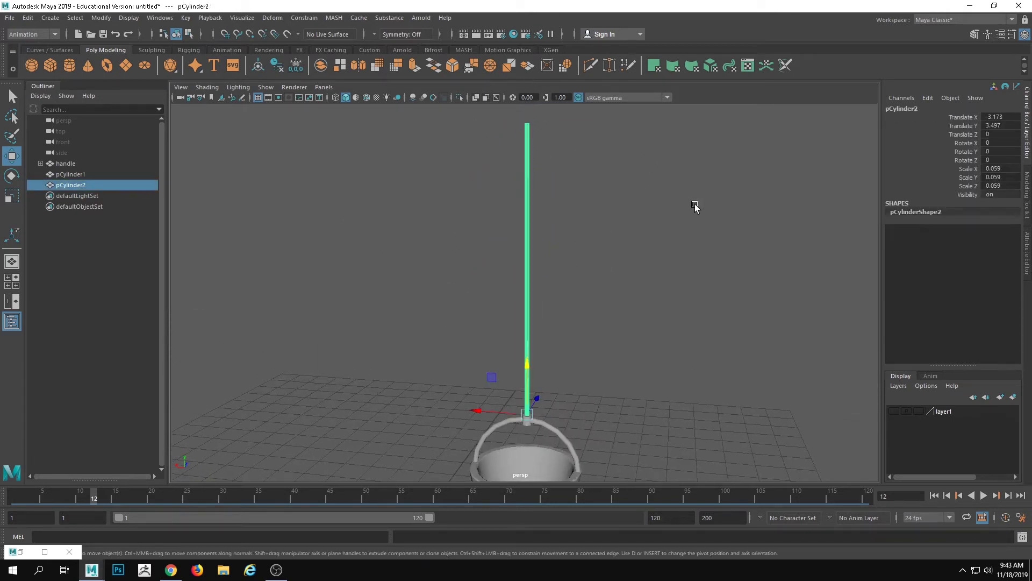
pyautogui.keyDown('alt'); pyautogui.moveTo(709, 210); pyautogui.dragTo(647, 230); pyautogui.keyUp('alt')
pyautogui.keyDown('alt'); pyautogui.moveTo(480, 247); pyautogui.dragTo(610, 253); pyautogui.keyUp('alt')
pyautogui.keyDown('alt'); pyautogui.moveTo(609, 252); pyautogui.dragTo(543, 248, button='right'); pyautogui.keyUp('alt')
pyautogui.click(420, 215)
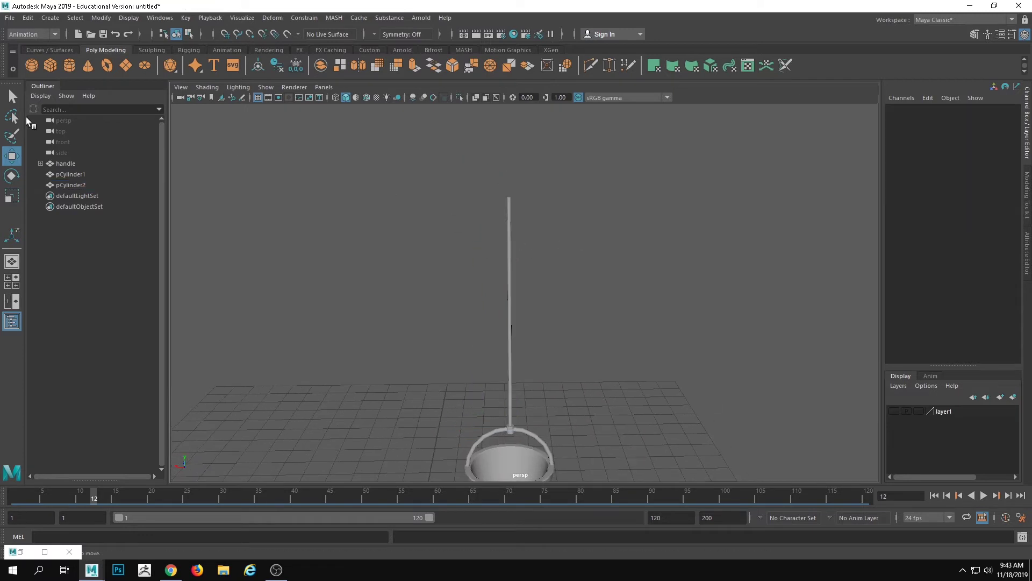
# Create another polygon cylinder and raise it above the rope to about Y 12.956.
pyautogui.click(69, 70)
pyautogui.keyDown('alt'); pyautogui.moveTo(495, 309); pyautogui.dragTo(461, 315, button='right'); pyautogui.keyUp('alt')
pyautogui.keyDown('alt'); pyautogui.moveTo(461, 315); pyautogui.dragTo(476, 340); pyautogui.keyUp('alt')
pyautogui.keyDown('alt'); pyautogui.moveTo(594, 411); pyautogui.dragTo(484, 400, button='right'); pyautogui.keyUp('alt')
pyautogui.moveTo(460, 392); pyautogui.dragTo(473, 199)
pyautogui.keyDown('alt'); pyautogui.moveTo(486, 216); pyautogui.dragTo(501, 234, button='middle'); pyautogui.keyUp('alt')
pyautogui.keyDown('alt'); pyautogui.moveTo(501, 233); pyautogui.dragTo(479, 282); pyautogui.keyUp('alt')
# Turn the raised cylinder onto its side with Rotate X set to 90.
pyautogui.press('e')
pyautogui.moveTo(459, 238); pyautogui.dragTo(429, 330)
pyautogui.keyDown('alt'); pyautogui.moveTo(473, 270); pyautogui.dragTo(435, 282); pyautogui.keyUp('alt')
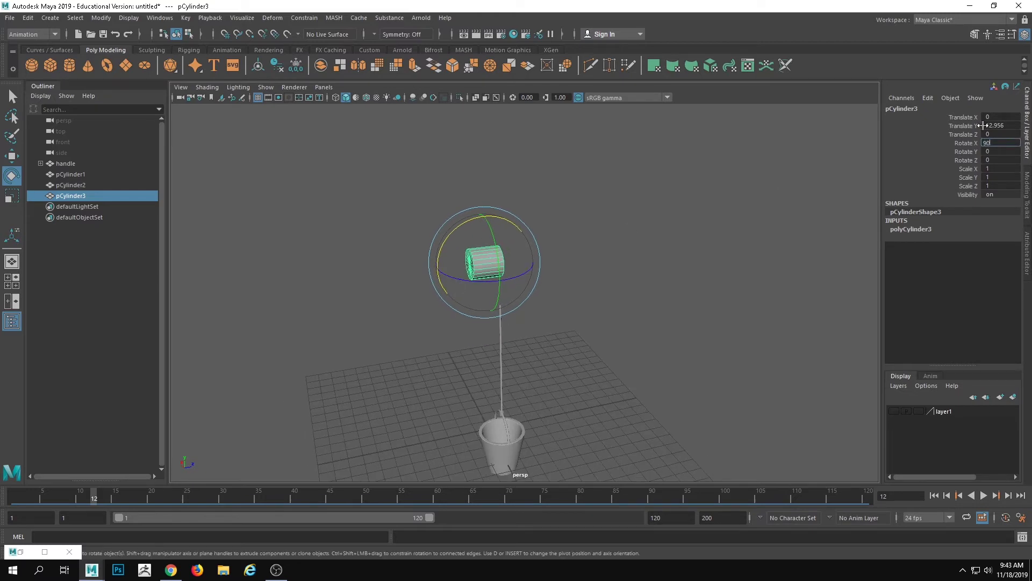
pyautogui.write('90')
pyautogui.press('Return')
# Flatten the turned cylinder into a thin wheel and move it beside the rope at about X -4.107.
pyautogui.press('r')
pyautogui.keyDown('alt'); pyautogui.moveTo(471, 200); pyautogui.dragTo(495, 255); pyautogui.keyUp('alt')
pyautogui.keyDown('alt'); pyautogui.moveTo(467, 321); pyautogui.dragTo(522, 280); pyautogui.keyUp('alt')
pyautogui.press('w')
pyautogui.moveTo(457, 266); pyautogui.dragTo(578, 295)
pyautogui.keyDown('alt'); pyautogui.moveTo(578, 295); pyautogui.dragTo(749, 311, button='right'); pyautogui.keyUp('alt')
pyautogui.keyDown('alt'); pyautogui.moveTo(749, 312); pyautogui.dragTo(543, 403, button='middle'); pyautogui.keyUp('alt')
pyautogui.keyDown('alt'); pyautogui.moveTo(543, 404); pyautogui.dragTo(590, 376); pyautogui.keyUp('alt')
pyautogui.keyDown('alt'); pyautogui.moveTo(590, 375); pyautogui.dragTo(527, 339, button='right'); pyautogui.keyUp('alt')
pyautogui.keyDown('alt'); pyautogui.moveTo(527, 339); pyautogui.dragTo(465, 285); pyautogui.keyUp('alt')
# Extrude the ring of faces around the wheel's rim and narrow it to leave a border on both sides.
pyautogui.moveTo(530, 196); pyautogui.dragTo(530, 239, button='right')
pyautogui.doubleClick(521, 233)
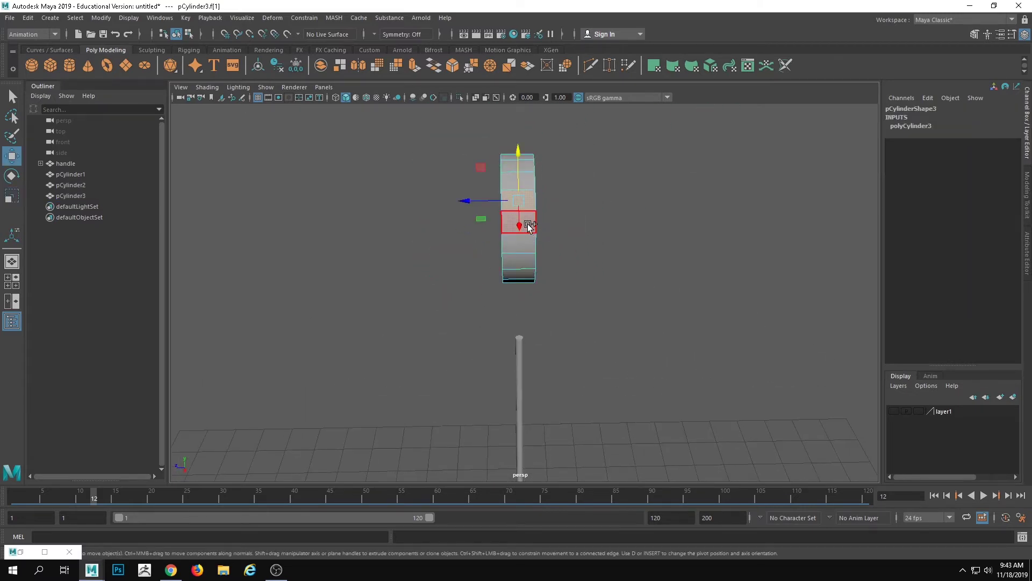
pyautogui.press('r')
pyautogui.hotkey('ctrl', 'e')
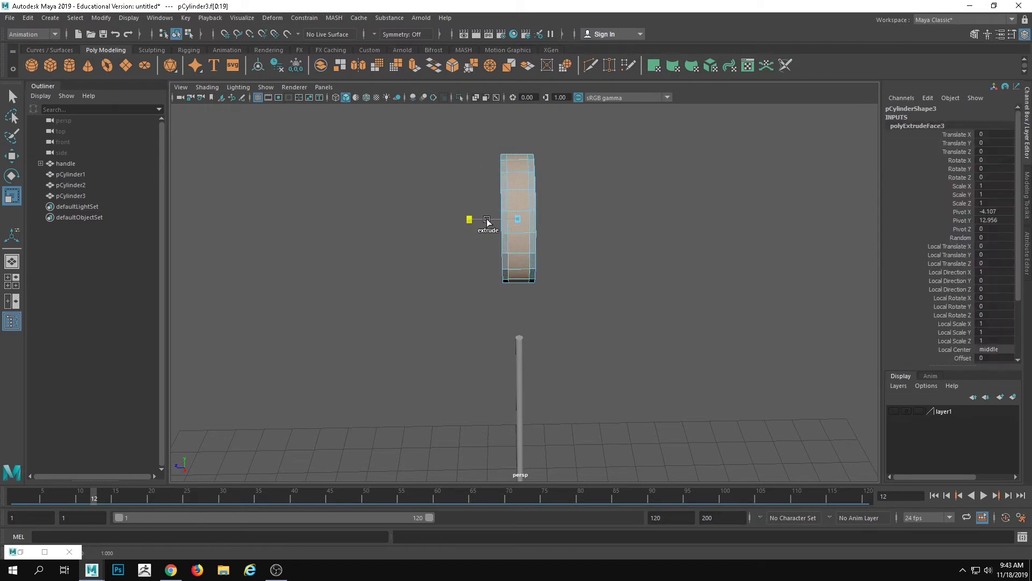
# Extrude the narrowed rim faces again and scale them inward to cut a pulley groove.
pyautogui.keyDown('alt'); pyautogui.moveTo(487, 222); pyautogui.dragTo(517, 254); pyautogui.keyUp('alt')
pyautogui.press('w')
pyautogui.press('r')
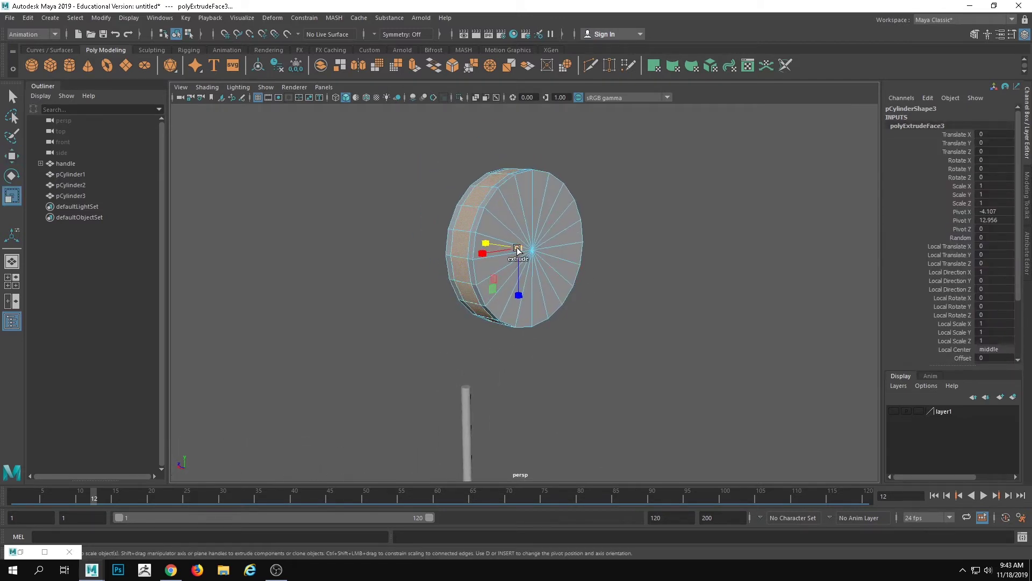
pyautogui.hotkey('ctrl', 'e')
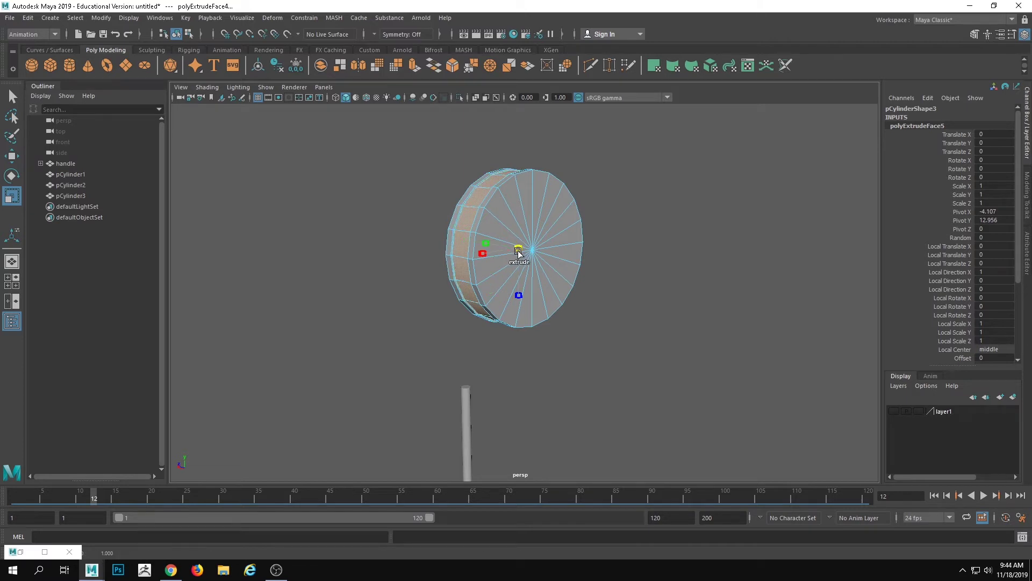
pyautogui.keyDown('alt'); pyautogui.moveTo(503, 261); pyautogui.dragTo(484, 255); pyautogui.keyUp('alt')
# Return the grooved wheel to object mode and lower it so its edge meets the rope's upper end.
pyautogui.press('w')
pyautogui.moveTo(499, 189); pyautogui.dragTo(507, 266)
pyautogui.hotkey('ctrl', 'z')
pyautogui.moveTo(513, 243); pyautogui.dragTo(530, 206, button='right')
pyautogui.moveTo(499, 189); pyautogui.dragTo(508, 306)
pyautogui.keyDown('alt'); pyautogui.moveTo(449, 350); pyautogui.dragTo(384, 388); pyautogui.keyUp('alt')
pyautogui.keyDown('alt'); pyautogui.moveTo(384, 388); pyautogui.dragTo(525, 223, button='middle'); pyautogui.keyUp('alt')
# Examine the pulley wheel's alignment with the rope and bucket from several angles.
pyautogui.click(712, 359)
pyautogui.keyDown('alt'); pyautogui.moveTo(713, 359); pyautogui.dragTo(627, 359); pyautogui.keyUp('alt')
pyautogui.keyDown('alt'); pyautogui.moveTo(628, 359); pyautogui.dragTo(281, 291, button='right'); pyautogui.keyUp('alt')
pyautogui.keyDown('alt'); pyautogui.moveTo(281, 292); pyautogui.dragTo(325, 270, button='middle'); pyautogui.keyUp('alt')
pyautogui.keyDown('alt'); pyautogui.moveTo(325, 270); pyautogui.dragTo(402, 289); pyautogui.keyUp('alt')
pyautogui.keyDown('alt'); pyautogui.moveTo(402, 289); pyautogui.dragTo(331, 269, button='middle'); pyautogui.keyUp('alt')
pyautogui.keyDown('alt'); pyautogui.moveTo(331, 268); pyautogui.dragTo(516, 277, button='right'); pyautogui.keyUp('alt')
pyautogui.keyDown('alt'); pyautogui.moveTo(516, 134); pyautogui.dragTo(357, 227); pyautogui.keyUp('alt')
pyautogui.click(453, 286)
pyautogui.keyDown('alt'); pyautogui.moveTo(453, 286); pyautogui.dragTo(519, 277); pyautogui.keyUp('alt')
pyautogui.keyDown('alt'); pyautogui.moveTo(745, 204); pyautogui.dragTo(505, 267); pyautogui.keyUp('alt')
pyautogui.click(546, 279)
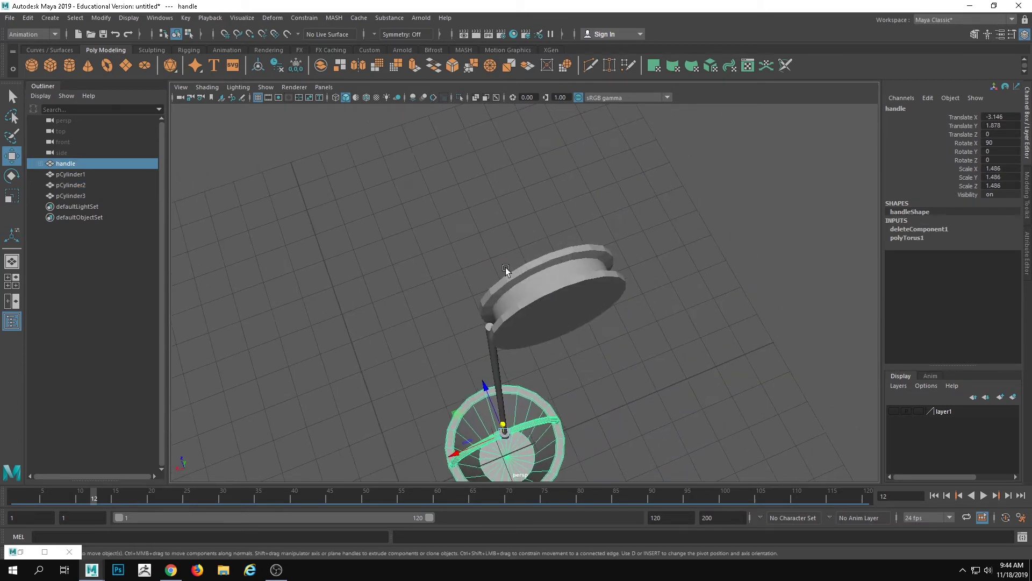
# Create a torus, rotate it upright to about -90 in X, and move it to the pulley at about X -4.11, Y 12.853.
pyautogui.click(344, 211)
pyautogui.keyDown('alt'); pyautogui.moveTo(388, 272); pyautogui.dragTo(438, 247); pyautogui.keyUp('alt')
pyautogui.scroll(-5, 476, 261)
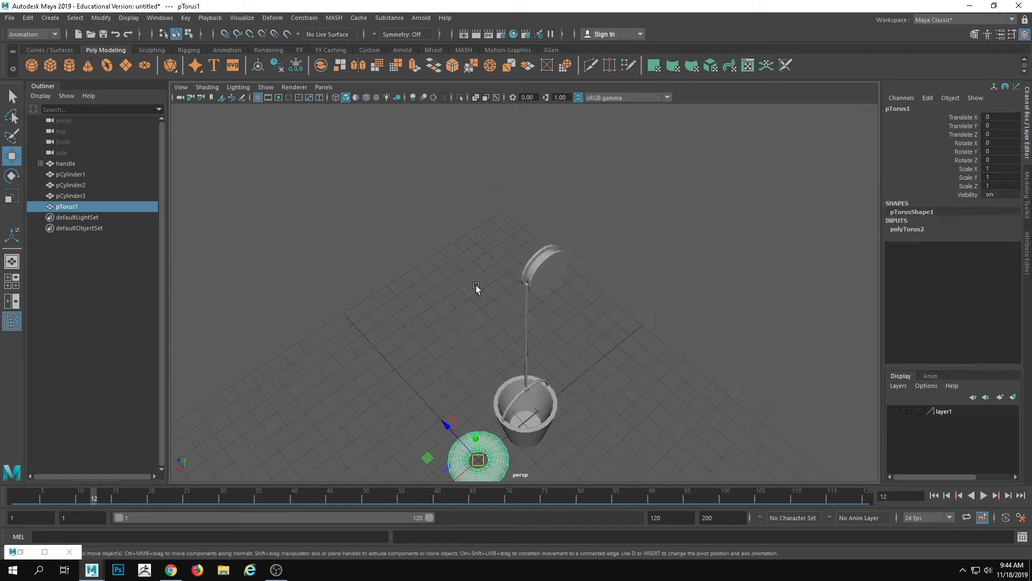
pyautogui.keyDown('alt'); pyautogui.moveTo(478, 261); pyautogui.dragTo(481, 201, button='middle'); pyautogui.keyUp('alt')
pyautogui.moveTo(477, 365); pyautogui.dragTo(486, 163)
pyautogui.keyDown('alt'); pyautogui.moveTo(486, 162); pyautogui.dragTo(502, 207, button='middle'); pyautogui.keyUp('alt')
pyautogui.press('e')
pyautogui.moveTo(497, 232); pyautogui.dragTo(519, 313)
pyautogui.press('w')
pyautogui.moveTo(442, 282); pyautogui.dragTo(555, 249)
pyautogui.press('f')
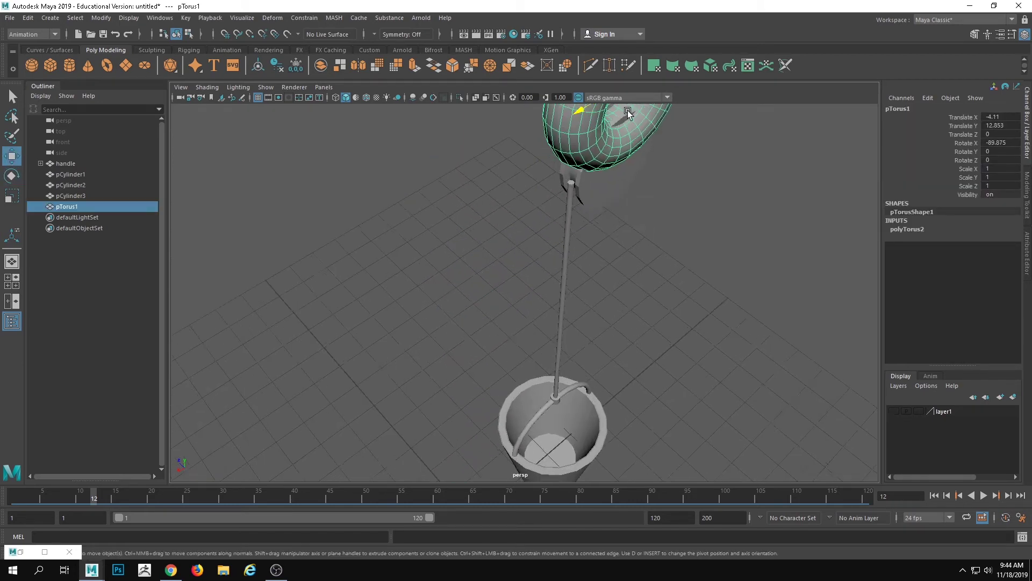
# Set the torus's section radius to 0.05 and lower it onto the pulley to about Y 11.46.
pyautogui.click(925, 231)
pyautogui.click(995, 247)
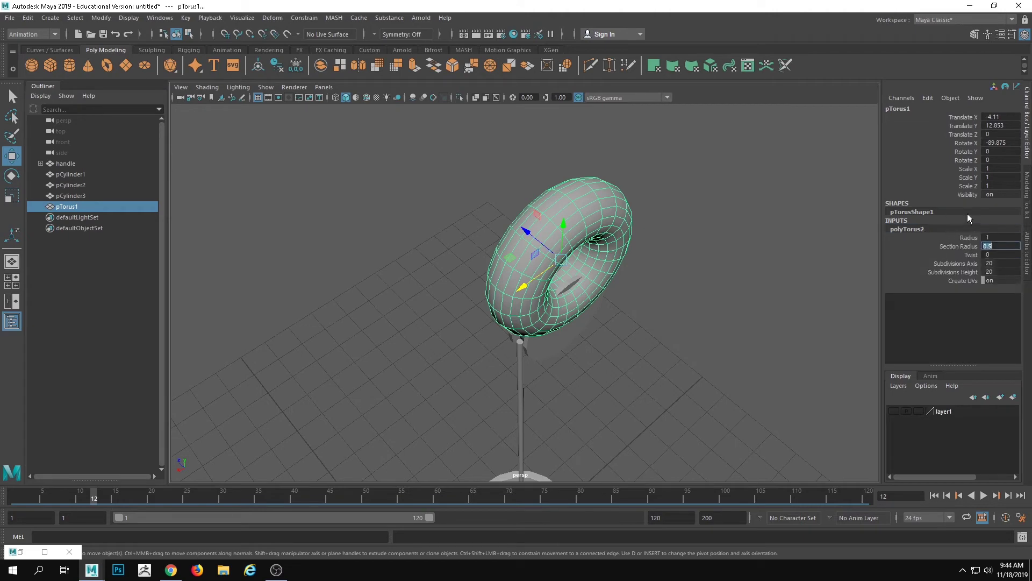
pyautogui.write('.05')
pyautogui.press('Return')
pyautogui.keyDown('alt'); pyautogui.moveTo(639, 319); pyautogui.dragTo(658, 307); pyautogui.keyUp('alt')
pyautogui.moveTo(582, 192); pyautogui.dragTo(545, 257)
# Delete the faces of the torus's lower half to leave a rope arc over the pulley, and reselect it as an object.
pyautogui.press('F11')
pyautogui.keyDown('alt'); pyautogui.moveTo(627, 286); pyautogui.dragTo(509, 292); pyautogui.keyUp('alt')
pyautogui.moveTo(725, 379); pyautogui.dragTo(399, 227)
pyautogui.keyDown('alt'); pyautogui.moveTo(511, 172); pyautogui.dragTo(633, 326); pyautogui.keyUp('alt')
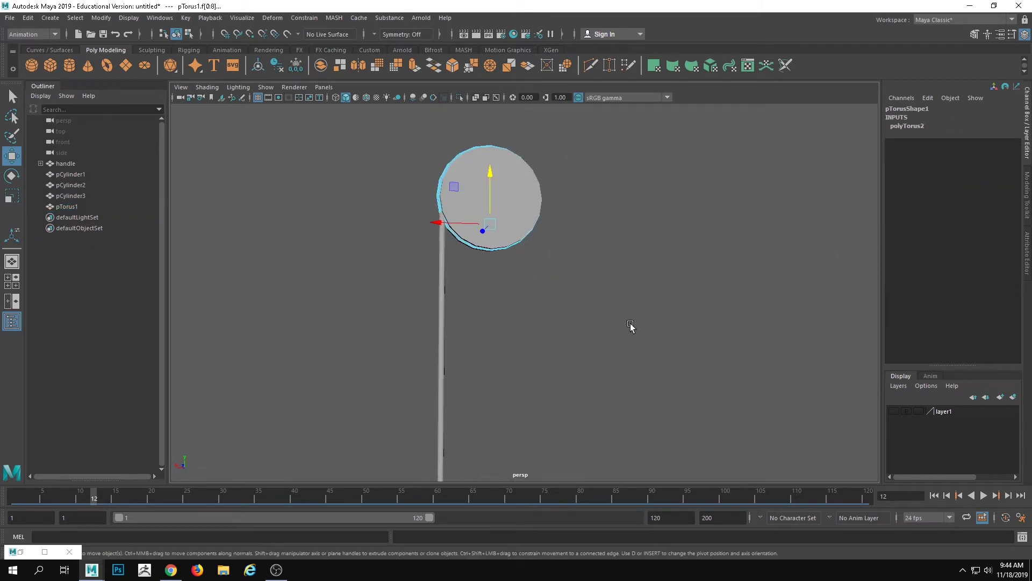
pyautogui.click(390, 212)
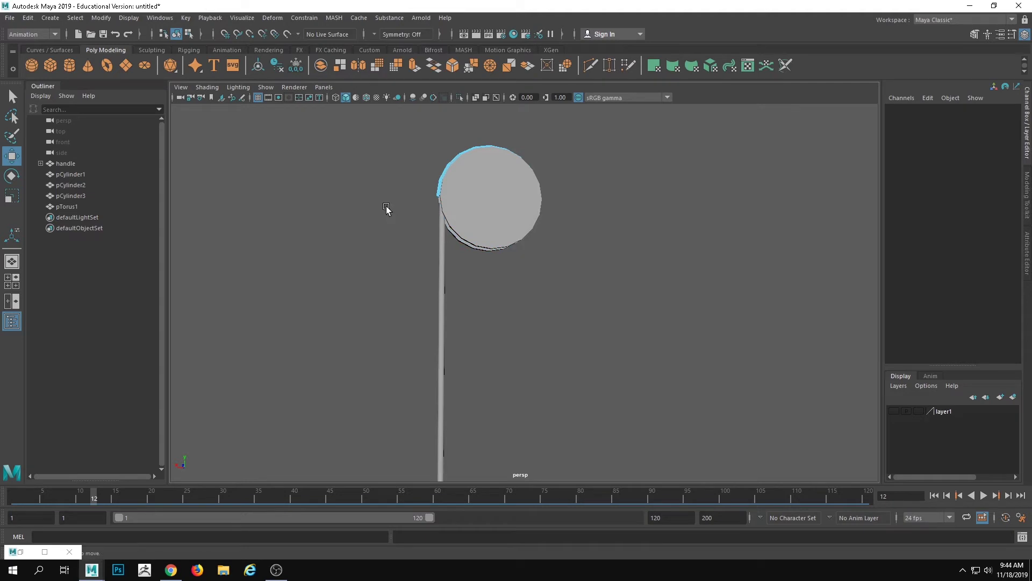
pyautogui.keyDown('alt'); pyautogui.moveTo(395, 209); pyautogui.dragTo(456, 375, button='middle'); pyautogui.keyUp('alt')
pyautogui.keyDown('alt'); pyautogui.moveTo(456, 375); pyautogui.dragTo(689, 374, button='right'); pyautogui.keyUp('alt')
pyautogui.click(560, 297)
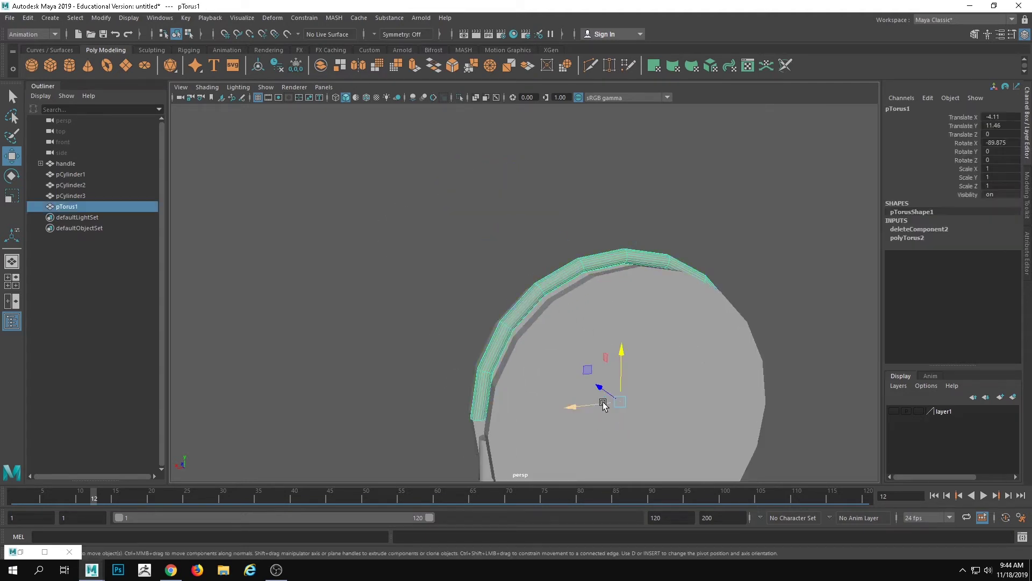
# Scale the rope arc to about 0.938 and lower it to about Y 11.322 so it sits in the pulley groove.
pyautogui.press('r')
pyautogui.moveTo(618, 399); pyautogui.dragTo(604, 408)
pyautogui.press('w')
pyautogui.moveTo(622, 352); pyautogui.dragTo(623, 372)
pyautogui.keyDown('alt'); pyautogui.moveTo(623, 372); pyautogui.dragTo(705, 386); pyautogui.keyUp('alt')
pyautogui.keyDown('alt'); pyautogui.moveTo(705, 387); pyautogui.dragTo(555, 310, button='middle'); pyautogui.keyUp('alt')
pyautogui.click(652, 332)
pyautogui.keyDown('alt'); pyautogui.moveTo(738, 353); pyautogui.dragTo(676, 350); pyautogui.keyUp('alt')
pyautogui.hotkey('ctrl', 'z')
# Try removing the vertical rope cylinder below the pulley.
pyautogui.click(529, 359)
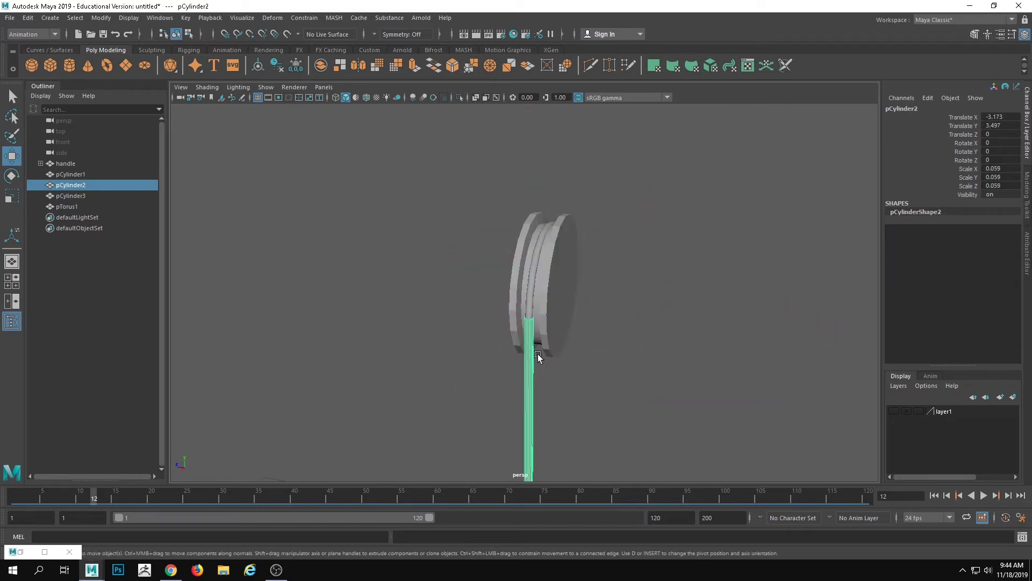
pyautogui.keyDown('alt'); pyautogui.moveTo(555, 369); pyautogui.dragTo(439, 374, button='right'); pyautogui.keyUp('alt')
pyautogui.keyDown('alt'); pyautogui.moveTo(438, 375); pyautogui.dragTo(431, 280, button='middle'); pyautogui.keyUp('alt')
pyautogui.press('\\')
pyautogui.press('Delete')
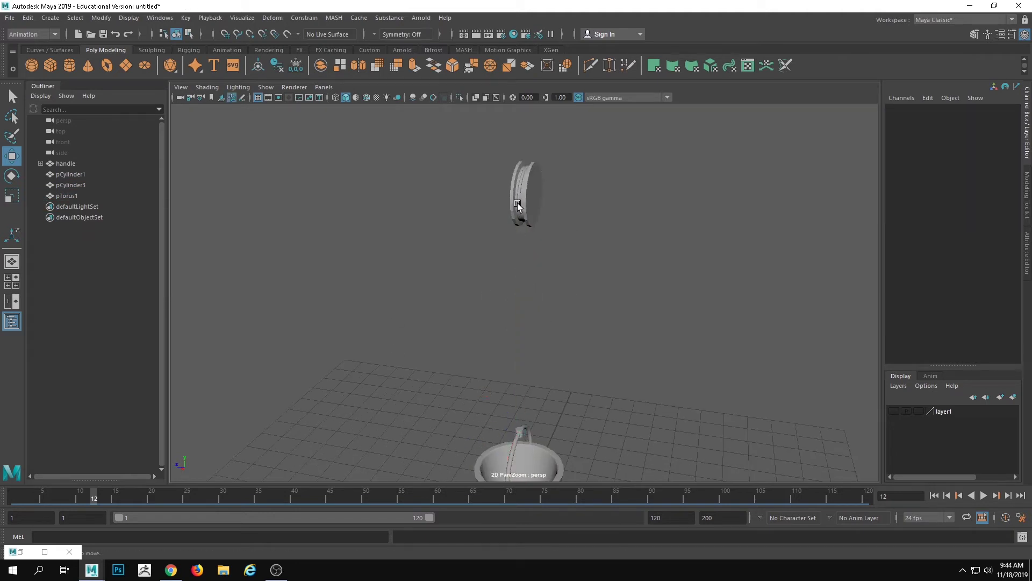
# Try working on the open lower end of the rope arc in component mode.
pyautogui.click(517, 201)
pyautogui.keyDown('alt'); pyautogui.moveTo(518, 201); pyautogui.dragTo(500, 175); pyautogui.keyUp('alt')
pyautogui.keyDown('alt'); pyautogui.moveTo(500, 176); pyautogui.dragTo(558, 175, button='right'); pyautogui.keyUp('alt')
pyautogui.keyDown('alt'); pyautogui.moveTo(558, 175); pyautogui.dragTo(586, 289, button='middle'); pyautogui.keyUp('alt')
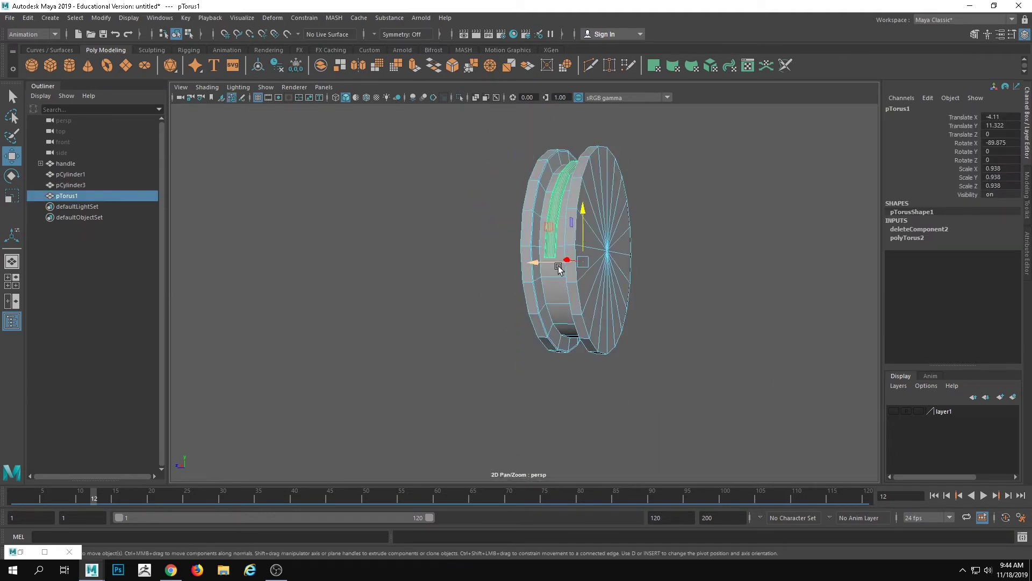
pyautogui.hotkey('ctrl', 'z')
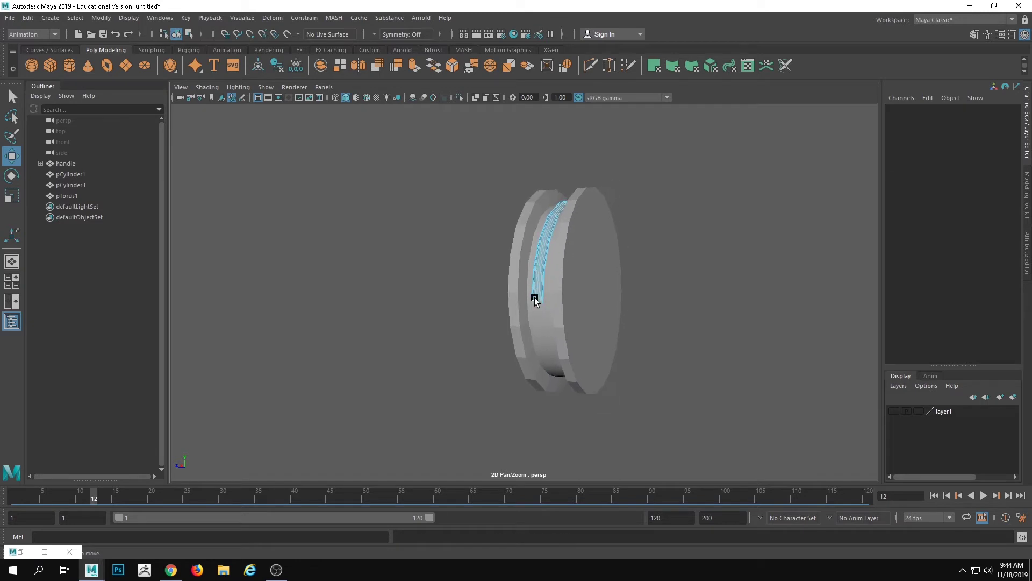
pyautogui.scroll(3, 548, 293)
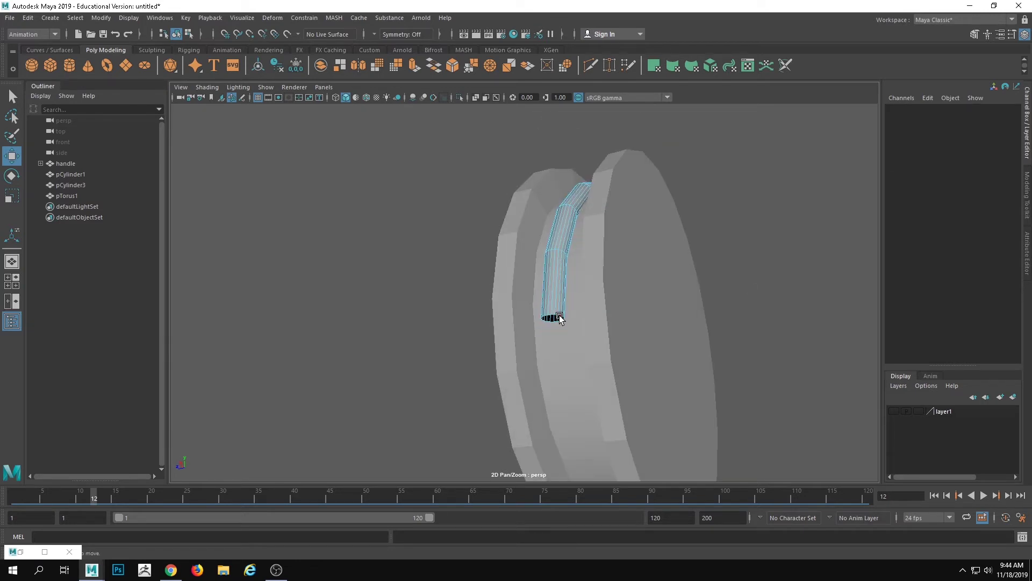
pyautogui.moveTo(555, 312); pyautogui.dragTo(572, 290, button='right')
# Undo the component mode changes and the deletion of the vertical rope cylinder.
pyautogui.scroll(-3, 572, 293)
pyautogui.hotkey('ctrl', 'z')
pyautogui.hotkey('ctrl', 'z')
pyautogui.hotkey('ctrl', 'z')
pyautogui.hotkey('ctrl', 'z')
pyautogui.hotkey('ctrl', 'z')
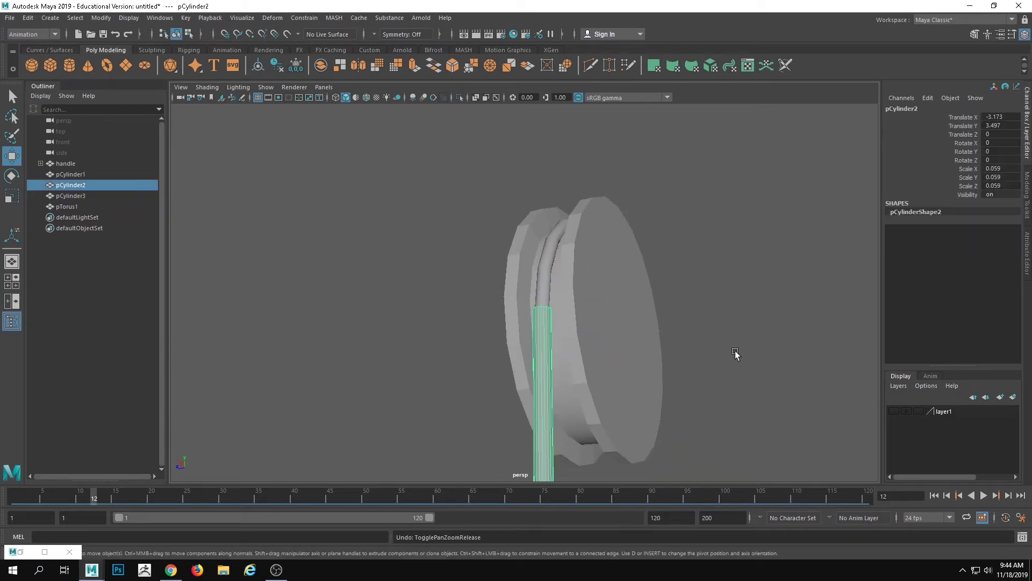
# Duplicate the vertical rope and move the copy to the pulley's opposite side at about X -4.988.
pyautogui.keyDown('alt'); pyautogui.moveTo(734, 351); pyautogui.dragTo(737, 381); pyautogui.keyUp('alt')
pyautogui.keyDown('alt'); pyautogui.moveTo(737, 381); pyautogui.dragTo(408, 260, button='right'); pyautogui.keyUp('alt')
pyautogui.moveTo(523, 298); pyautogui.dragTo(732, 185, button='right')
pyautogui.moveTo(678, 289); pyautogui.dragTo(586, 324)
pyautogui.keyDown('alt'); pyautogui.moveTo(541, 289); pyautogui.dragTo(515, 240); pyautogui.keyUp('alt')
pyautogui.click(515, 241)
pyautogui.hotkey('ctrl', 'd')
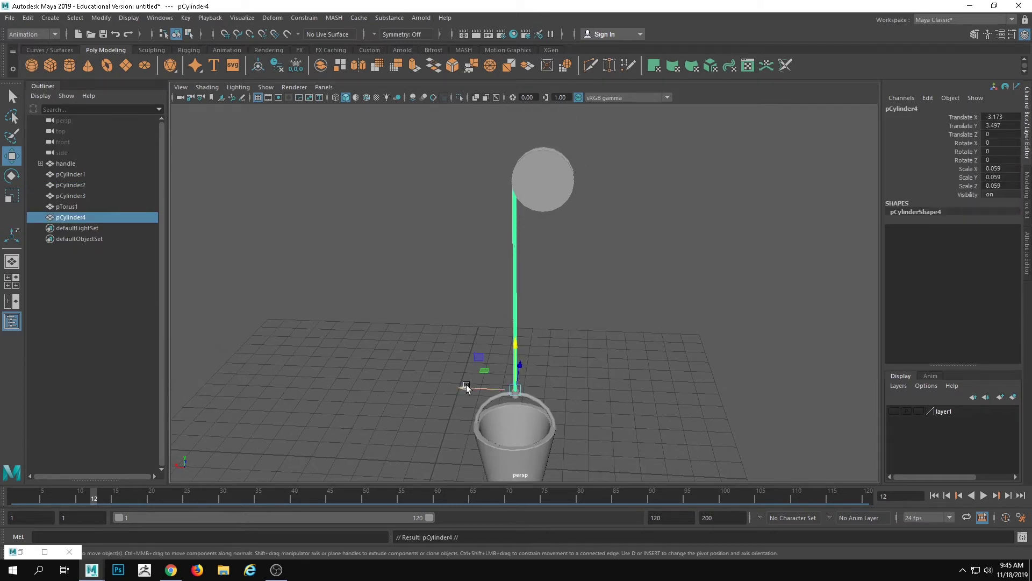
pyautogui.moveTo(468, 386); pyautogui.dragTo(518, 385)
# Move the pivot of the bucket-side rope to its upper end beside the pulley.
pyautogui.click(575, 349)
pyautogui.click(565, 329)
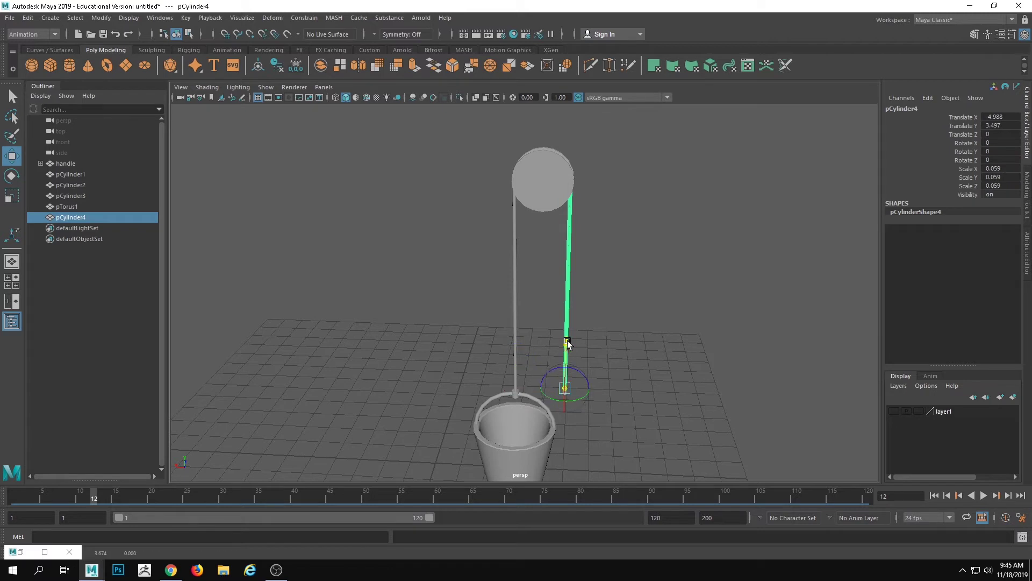
pyautogui.click(510, 221)
pyautogui.keyDown('alt'); pyautogui.moveTo(509, 125); pyautogui.dragTo(502, 248, button='middle'); pyautogui.keyUp('alt')
pyautogui.keyDown('alt'); pyautogui.moveTo(502, 248); pyautogui.dragTo(606, 263, button='right'); pyautogui.keyUp('alt')
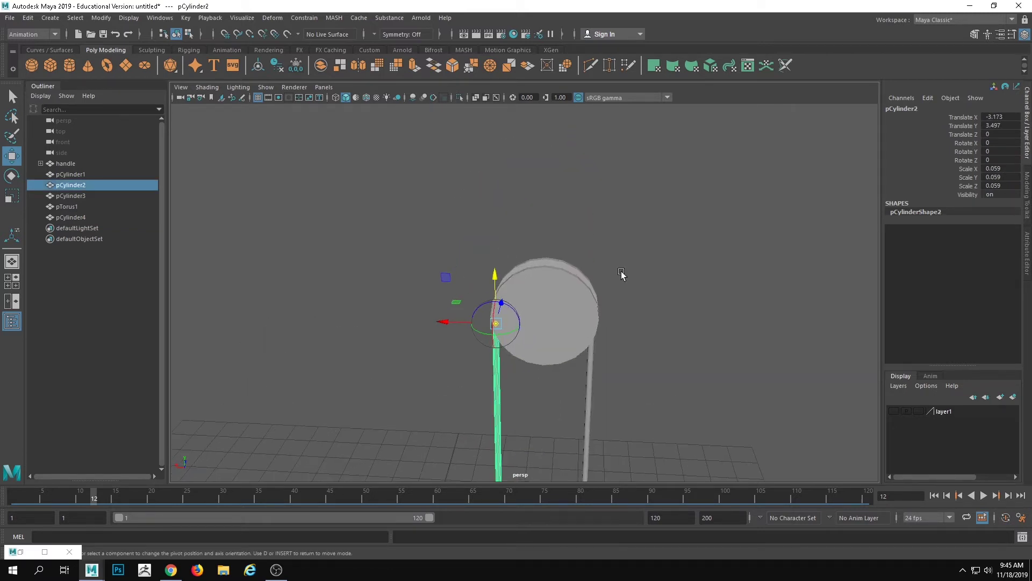
pyautogui.keyDown('alt'); pyautogui.moveTo(606, 263); pyautogui.dragTo(711, 270); pyautogui.keyUp('alt')
pyautogui.keyDown('alt'); pyautogui.moveTo(710, 269); pyautogui.dragTo(917, 306, button='right'); pyautogui.keyUp('alt')
pyautogui.press('d')
pyautogui.moveTo(689, 286); pyautogui.dragTo(691, 271)
pyautogui.hotkey('ctrl', 'z')
pyautogui.press('d')
# Snap the pivot of the duplicated free-side rope to its upper end at the pulley.
pyautogui.keyDown('alt'); pyautogui.moveTo(747, 309); pyautogui.dragTo(518, 307); pyautogui.keyUp('alt')
pyautogui.click(528, 276)
pyautogui.keyDown('alt'); pyautogui.moveTo(528, 277); pyautogui.dragTo(525, 283, button='middle'); pyautogui.keyUp('alt')
pyautogui.press('v')
pyautogui.moveTo(527, 168); pyautogui.dragTo(533, 221)
pyautogui.keyDown('alt'); pyautogui.moveTo(541, 254); pyautogui.dragTo(475, 303, button='right'); pyautogui.keyUp('alt')
pyautogui.keyDown('alt'); pyautogui.moveTo(475, 302); pyautogui.dragTo(572, 208); pyautogui.keyUp('alt')
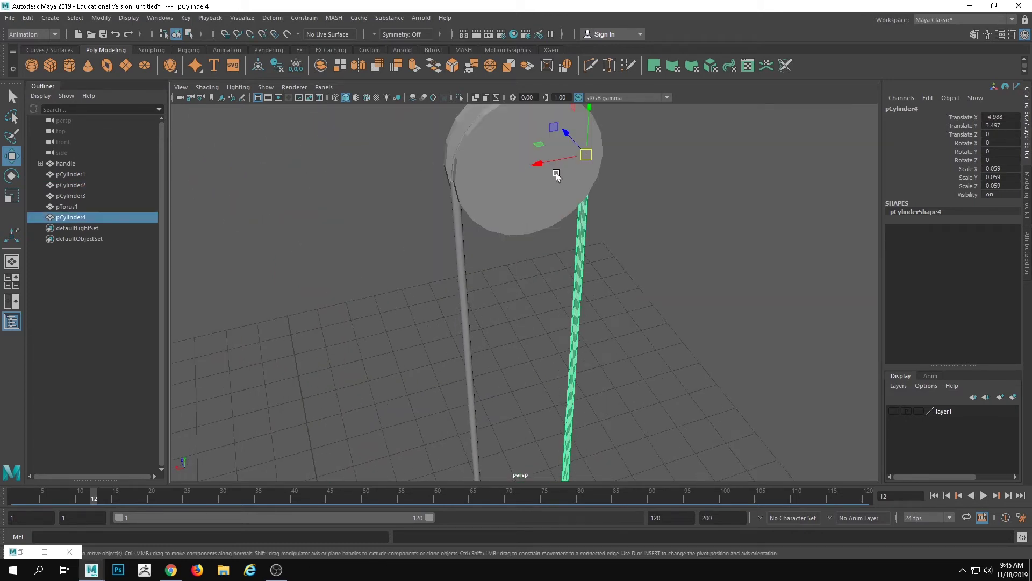
# Try scaling the bucket-side rope vertically from its upper pivot.
pyautogui.keyDown('alt'); pyautogui.moveTo(572, 208); pyautogui.dragTo(512, 277, button='right'); pyautogui.keyUp('alt')
pyautogui.click(514, 277)
pyautogui.moveTo(514, 277)
pyautogui.keyDown('alt'); pyautogui.mouseDown()
pyautogui.moveTo(633, 290)
pyautogui.moveTo(532, 282)
pyautogui.mouseUp(); pyautogui.keyUp('alt')
pyautogui.keyDown('alt'); pyautogui.moveTo(532, 281); pyautogui.dragTo(529, 252, button='middle'); pyautogui.keyUp('alt')
pyautogui.click(524, 251)
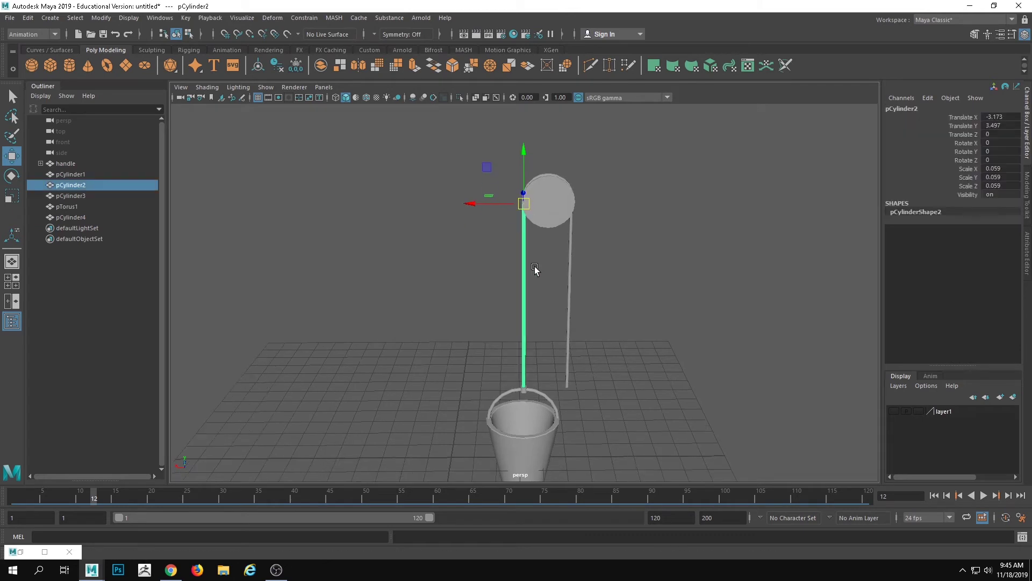
pyautogui.press('r')
pyautogui.moveTo(524, 139); pyautogui.dragTo(525, 161)
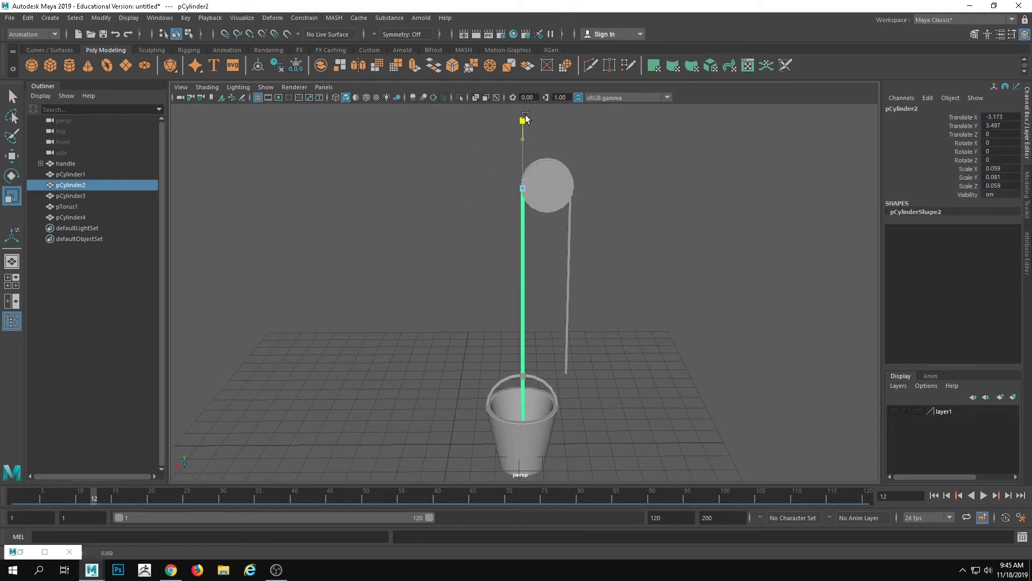
pyautogui.moveTo(525, 118)
pyautogui.mouseDown()
pyautogui.moveTo(541, 173)
pyautogui.moveTo(530, 129)
pyautogui.mouseUp()
pyautogui.hotkey('ctrl', 'z')
# Key all channels of the full-length bucket-side rope at frame 1.
pyautogui.click(16, 498)
pyautogui.press('s')
pyautogui.moveTo(15, 498); pyautogui.dragTo(148, 515)
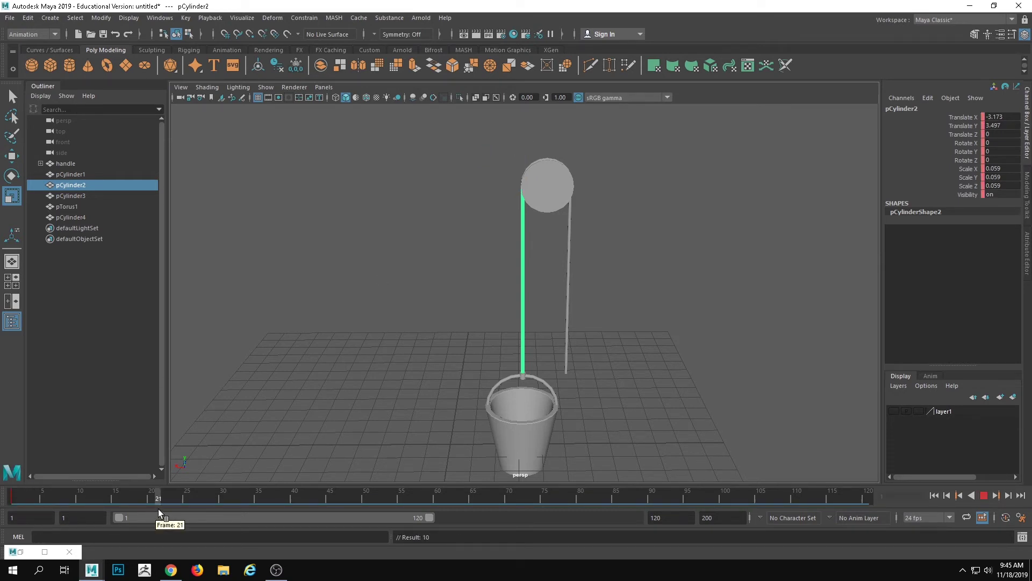
# Shorten the bucket-side rope to a Scale Y of 0.033 at frame 20 and key that channel.
pyautogui.click(151, 500)
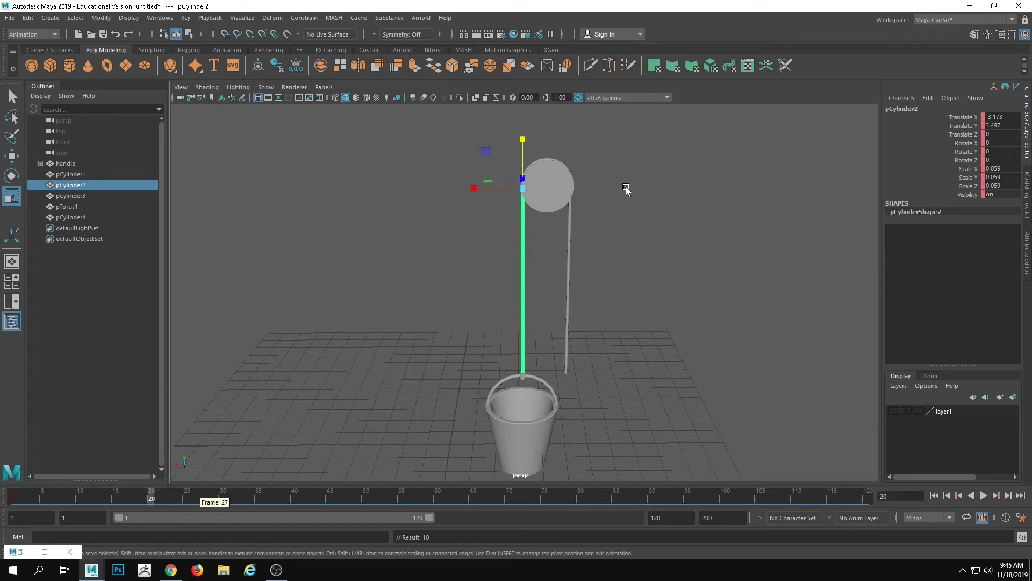
pyautogui.moveTo(527, 144)
pyautogui.mouseDown()
pyautogui.moveTo(525, 180)
pyautogui.moveTo(527, 163)
pyautogui.mouseUp()
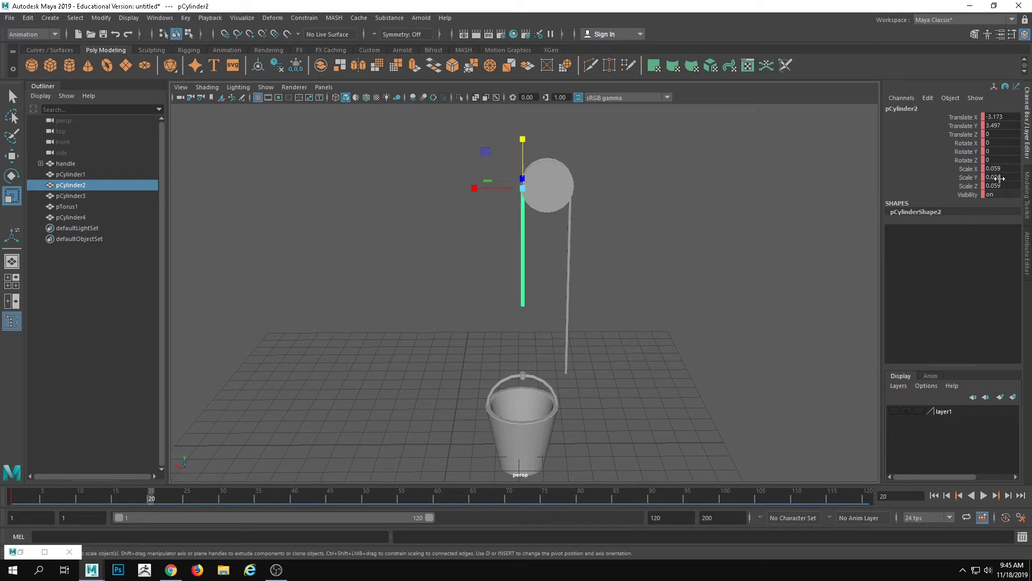
pyautogui.moveTo(524, 141); pyautogui.dragTo(525, 150)
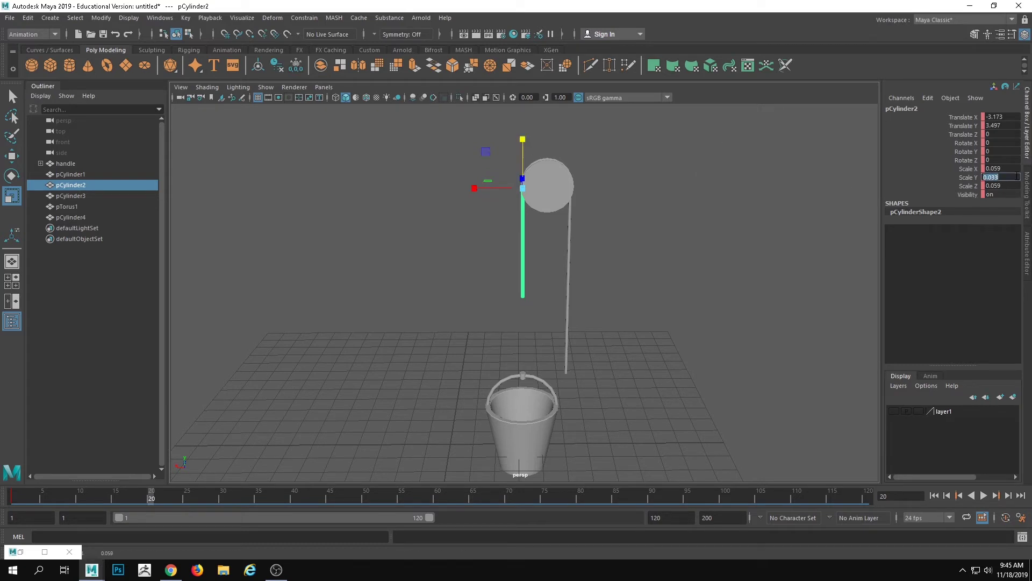
pyautogui.click(974, 181)
pyautogui.rightClick(974, 177)
pyautogui.click(979, 198)
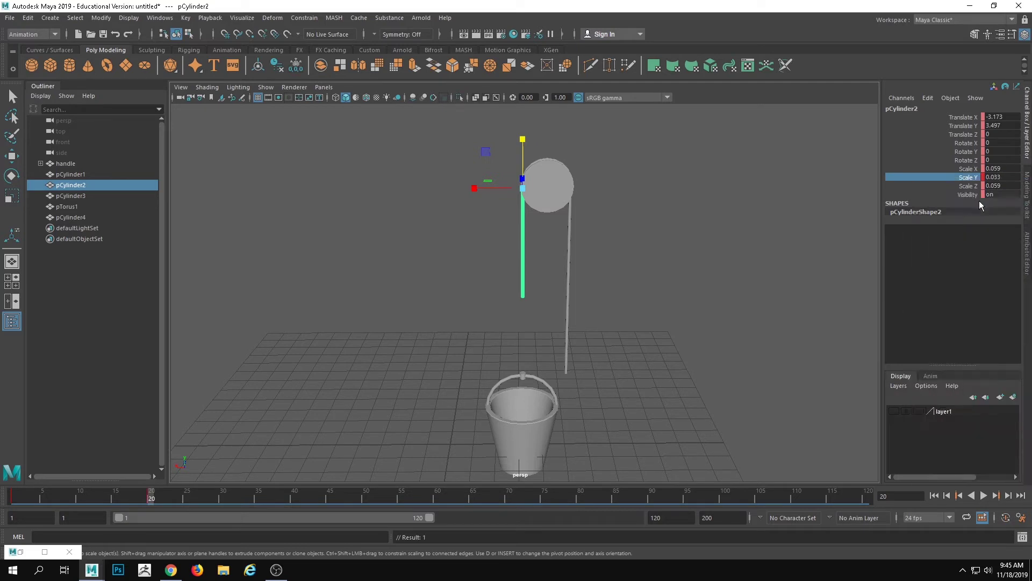
# Set the free-side rope's Scale Y to 0.033 at frame 1 and key that channel.
pyautogui.click(570, 239)
pyautogui.doubleClick(992, 177)
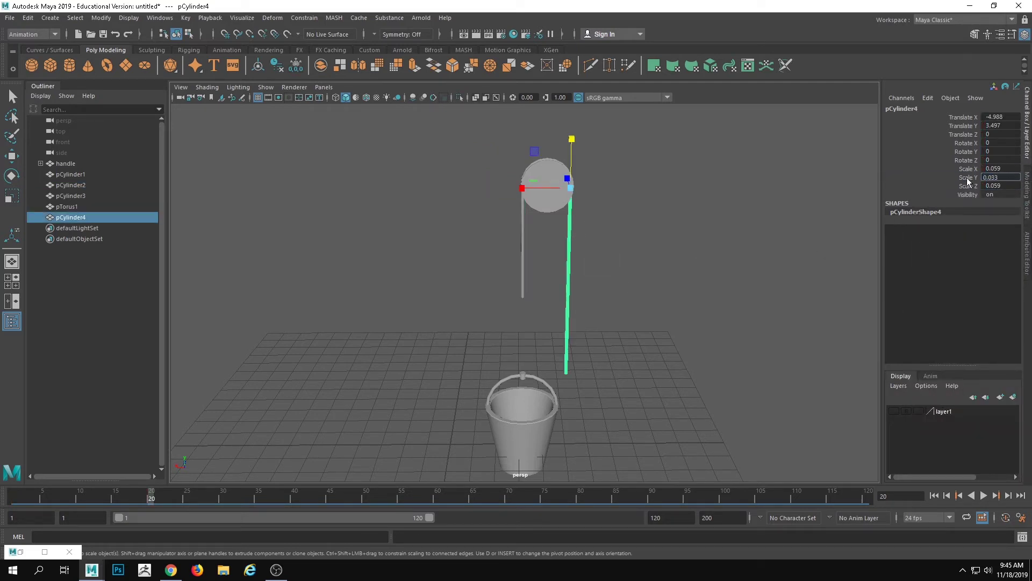
pyautogui.moveTo(152, 504); pyautogui.dragTo(14, 492)
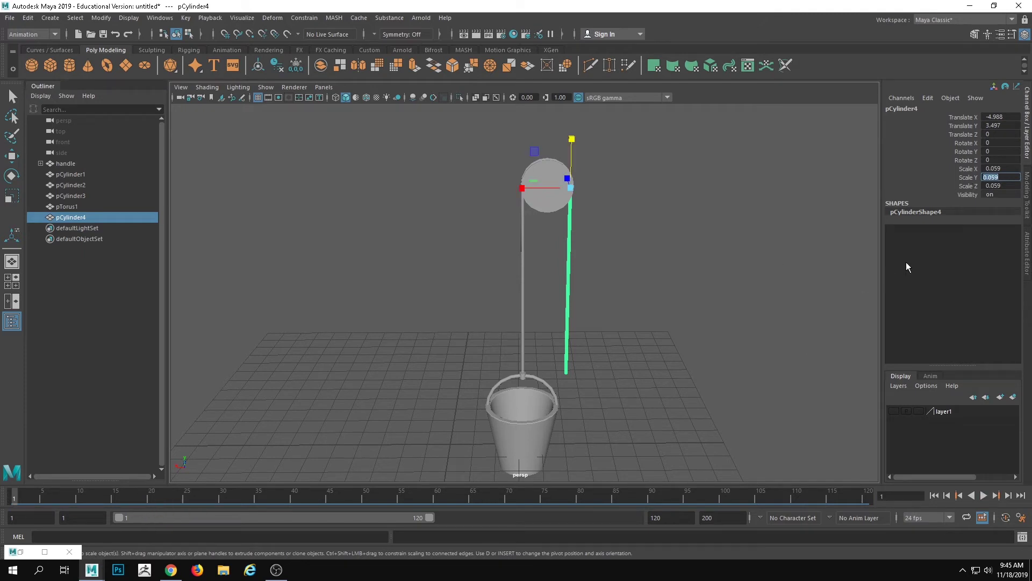
pyautogui.write('0.033')
pyautogui.rightClick(973, 179)
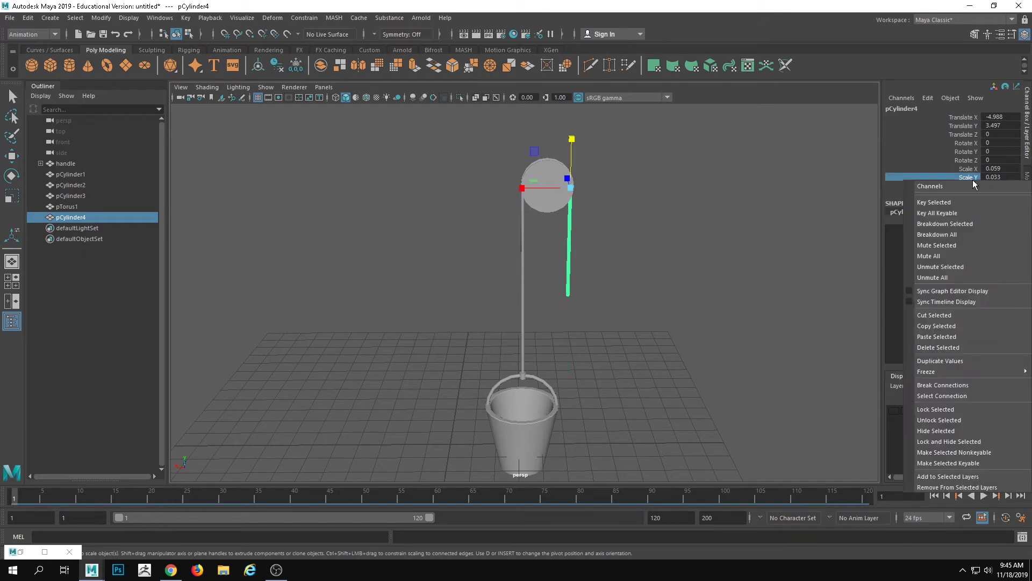
pyautogui.click(977, 200)
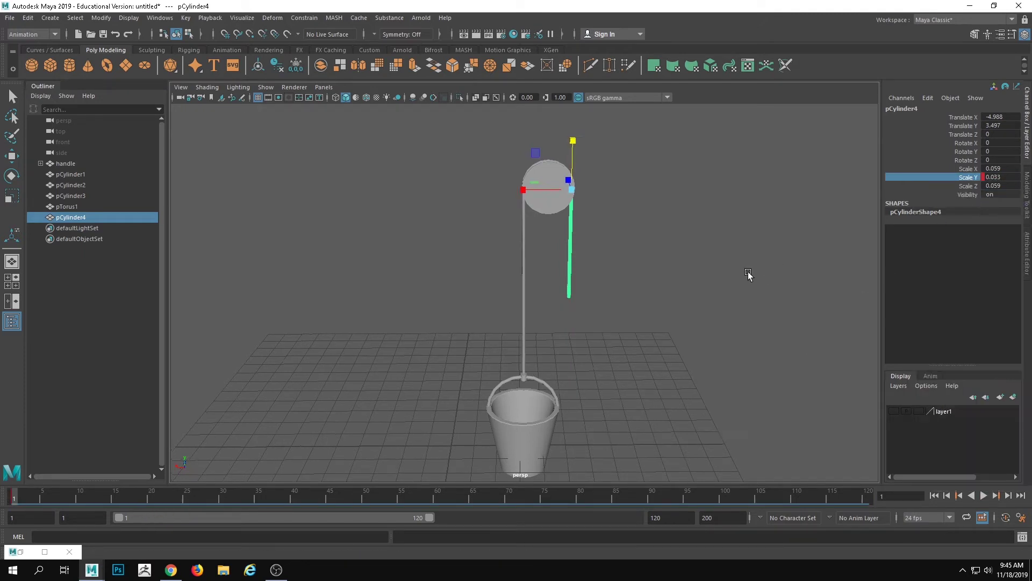
# Set the free-side rope's Scale Y to 0.059 at frame 21, key it, and scrub through the rope motion.
pyautogui.click(529, 286)
pyautogui.click(991, 178)
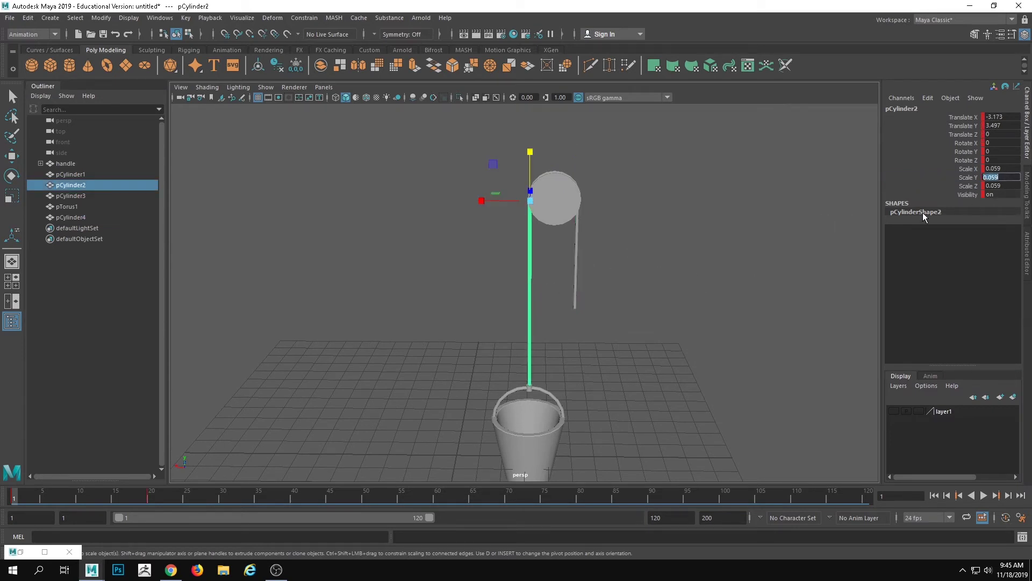
pyautogui.click(577, 242)
pyautogui.click(158, 496)
pyautogui.click(1012, 178)
pyautogui.write('0.059')
pyautogui.click(971, 178)
pyautogui.rightClick(976, 179)
pyautogui.click(966, 201)
pyautogui.moveTo(295, 495); pyautogui.dragTo(88, 470)
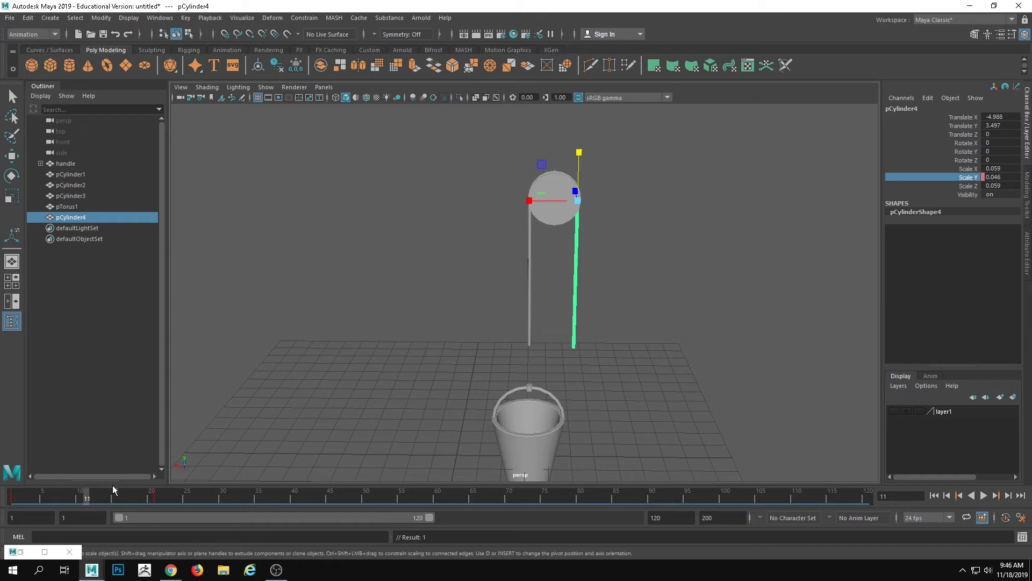
pyautogui.moveTo(14, 494); pyautogui.dragTo(2, 479)
# Parent the bucket handle group to the small connector cylinder at the top of the handle.
pyautogui.keyDown('alt'); pyautogui.moveTo(556, 265); pyautogui.dragTo(487, 262, button='middle'); pyautogui.keyUp('alt')
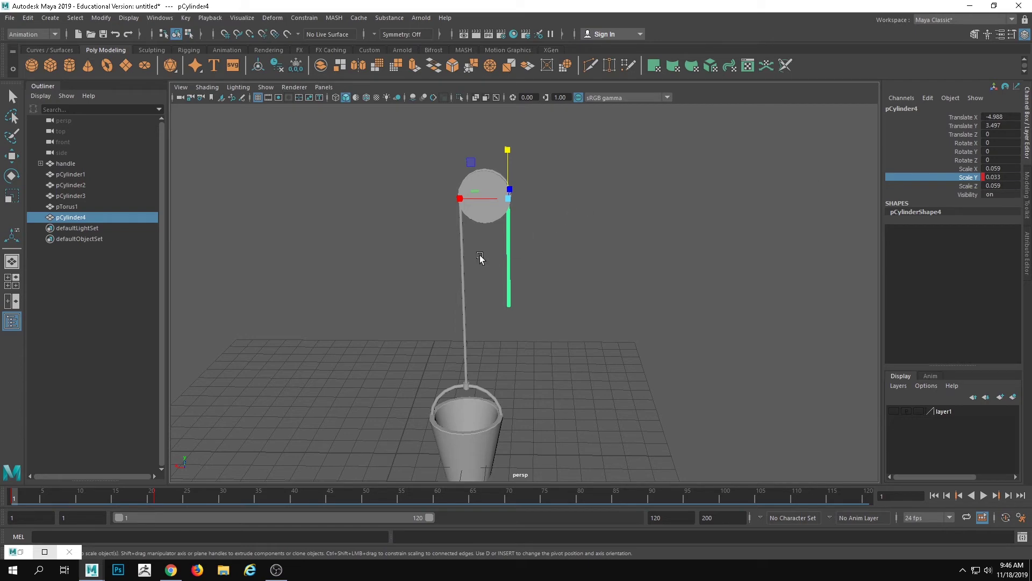
pyautogui.click(450, 257)
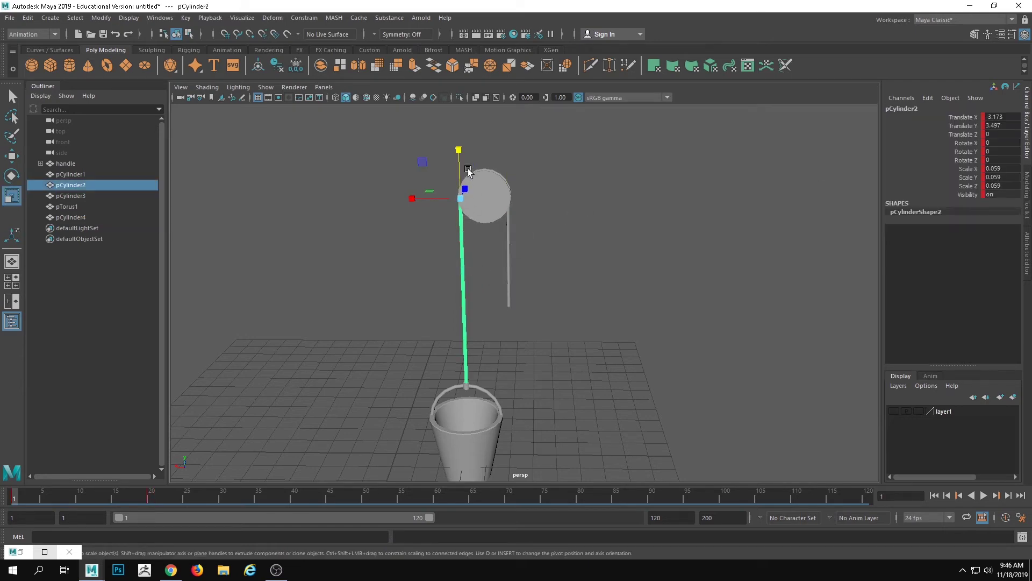
pyautogui.keyDown('alt'); pyautogui.moveTo(485, 273); pyautogui.dragTo(581, 376, button='right'); pyautogui.keyUp('alt')
pyautogui.keyDown('alt'); pyautogui.moveTo(602, 409); pyautogui.dragTo(653, 312, button='middle'); pyautogui.keyUp('alt')
pyautogui.keyDown('alt'); pyautogui.moveTo(652, 312); pyautogui.dragTo(720, 236); pyautogui.keyUp('alt')
pyautogui.keyDown('alt'); pyautogui.moveTo(597, 242); pyautogui.dragTo(671, 271, button='middle'); pyautogui.keyUp('alt')
pyautogui.click(585, 333)
pyautogui.keyDown('alt'); pyautogui.moveTo(585, 333); pyautogui.dragTo(656, 299, button='right'); pyautogui.keyUp('alt')
pyautogui.click(663, 296)
pyautogui.click(579, 253)
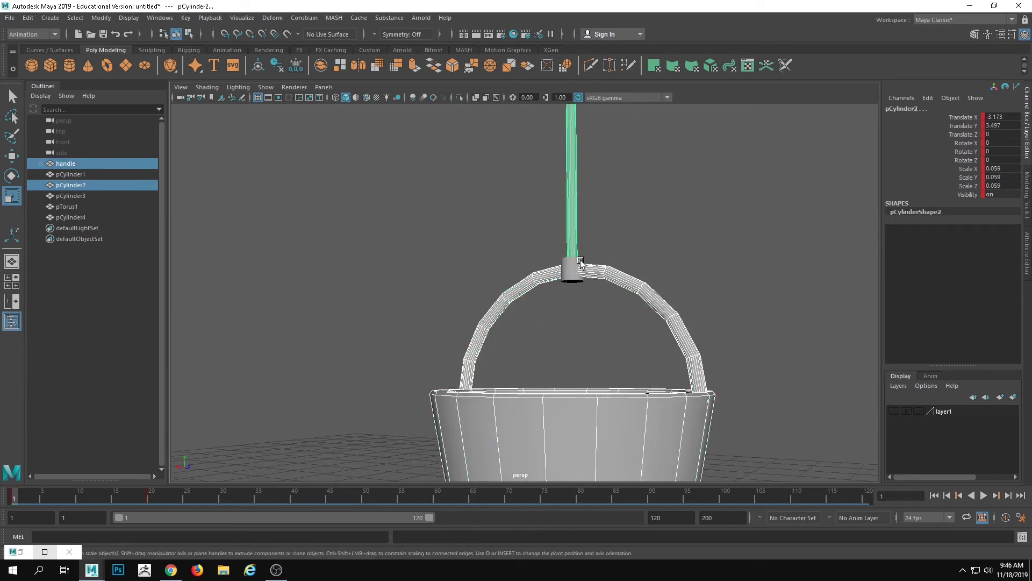
pyautogui.click(660, 249)
pyautogui.click(615, 277)
pyautogui.press('q')
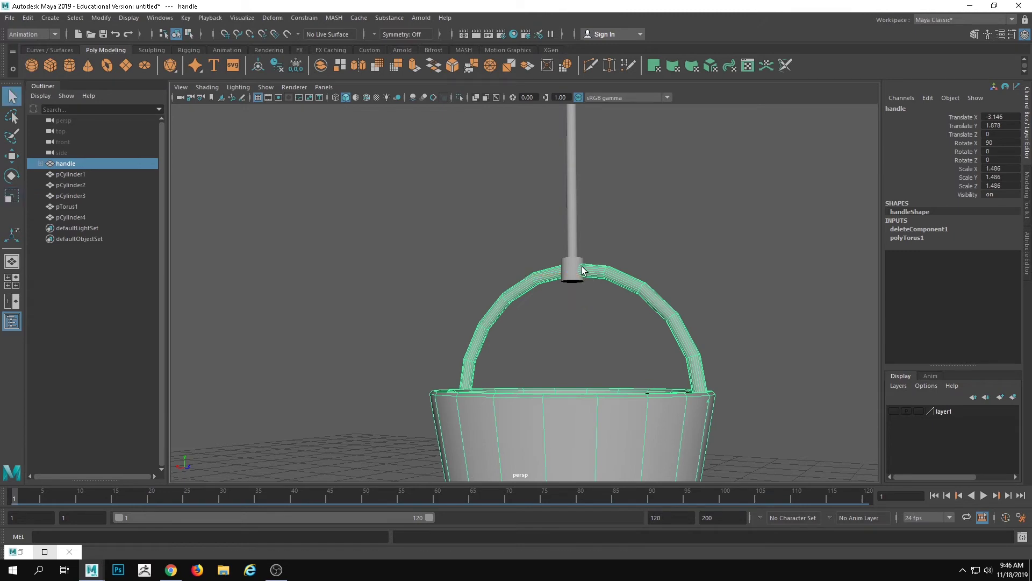
pyautogui.keyDown('shift'); pyautogui.click(579, 269); pyautogui.keyUp('shift')
pyautogui.press('p')
pyautogui.click(573, 271)
# Select the handle's connector cylinder and the bucket-side rope, and open the Point On Poly constraint options.
pyautogui.keyDown('alt'); pyautogui.moveTo(579, 248); pyautogui.dragTo(597, 326); pyautogui.keyUp('alt')
pyautogui.keyDown('alt'); pyautogui.moveTo(598, 325); pyautogui.dragTo(613, 398, button='middle'); pyautogui.keyUp('alt')
pyautogui.click(542, 245)
pyautogui.keyDown('alt'); pyautogui.moveTo(545, 250); pyautogui.dragTo(645, 329, button='right'); pyautogui.keyUp('alt')
pyautogui.click(562, 292)
pyautogui.keyDown('shift'); pyautogui.click(572, 233); pyautogui.keyUp('shift')
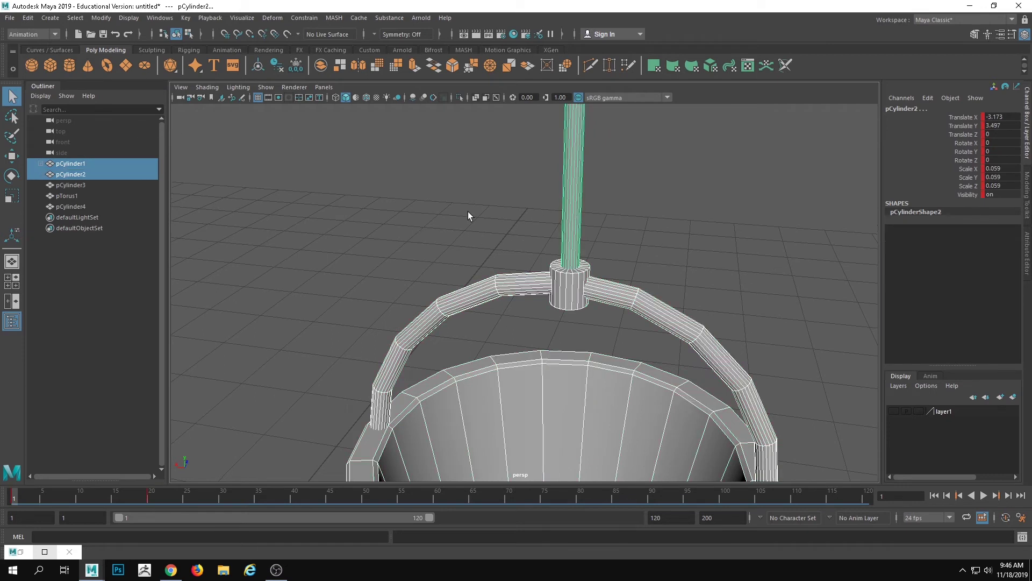
pyautogui.click(302, 19)
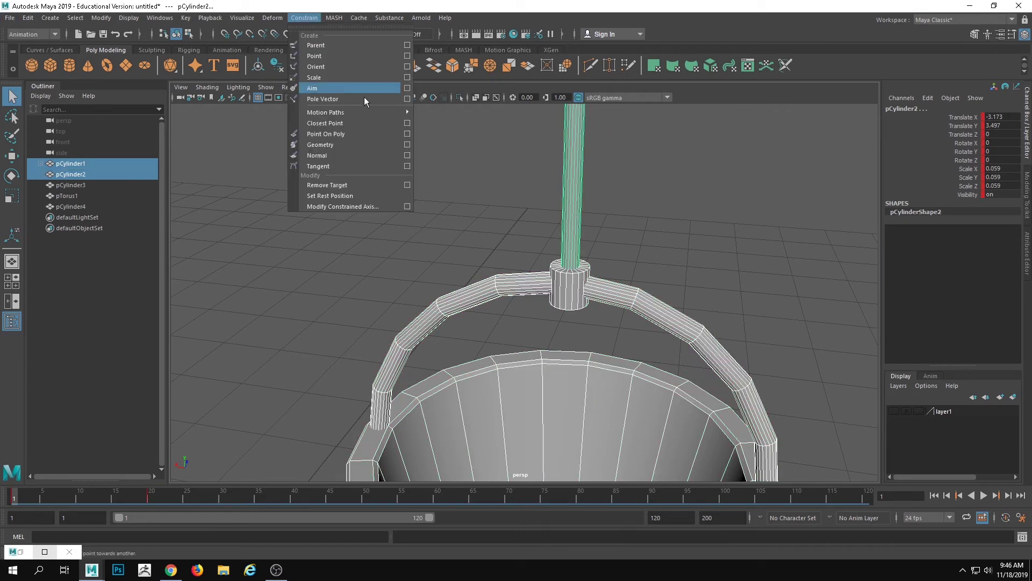
pyautogui.moveTo(379, 111)
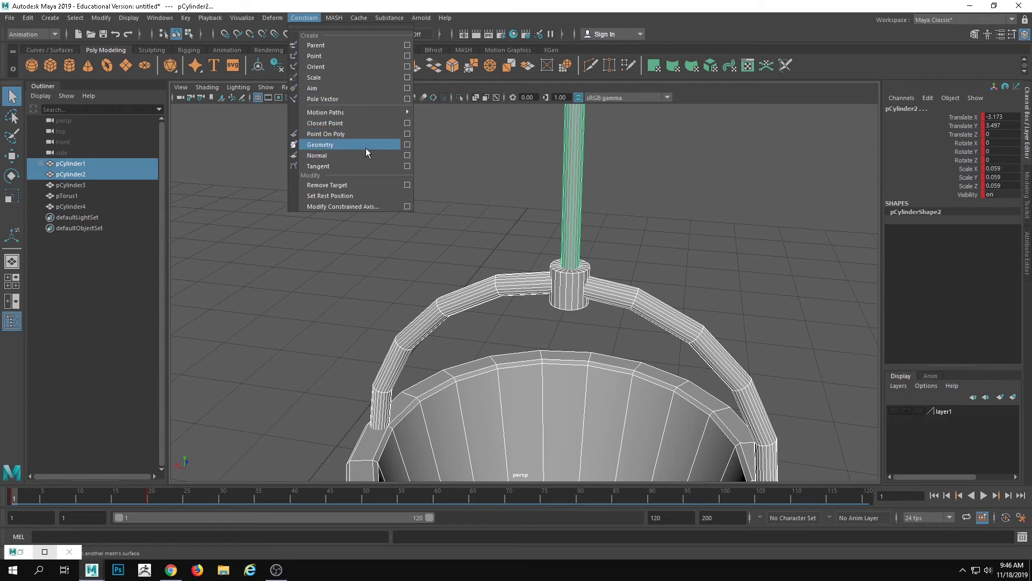
pyautogui.click(407, 134)
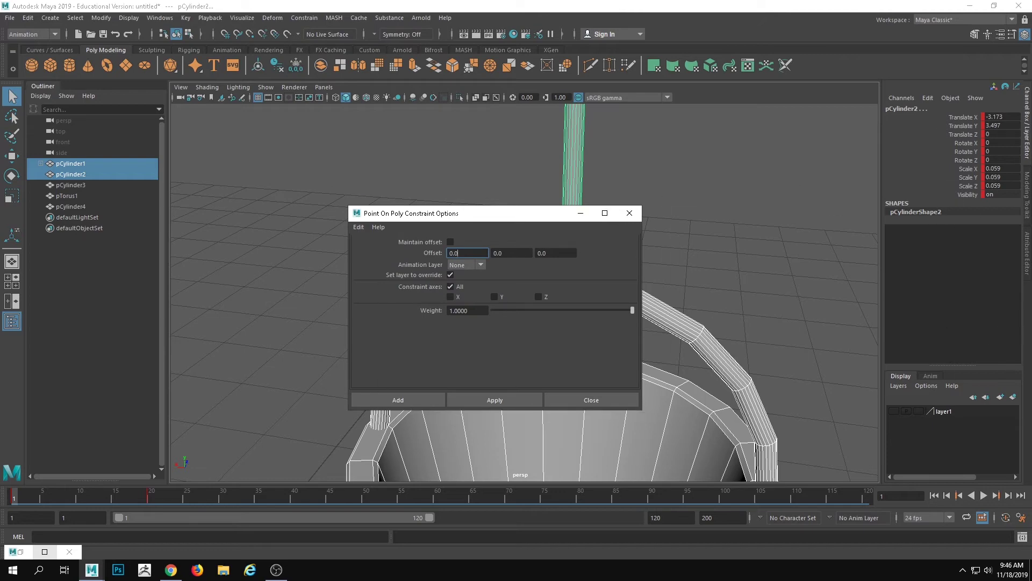
pyautogui.moveTo(507, 215); pyautogui.dragTo(822, 93)
pyautogui.keyDown('alt'); pyautogui.moveTo(579, 210); pyautogui.dragTo(551, 236); pyautogui.keyUp('alt')
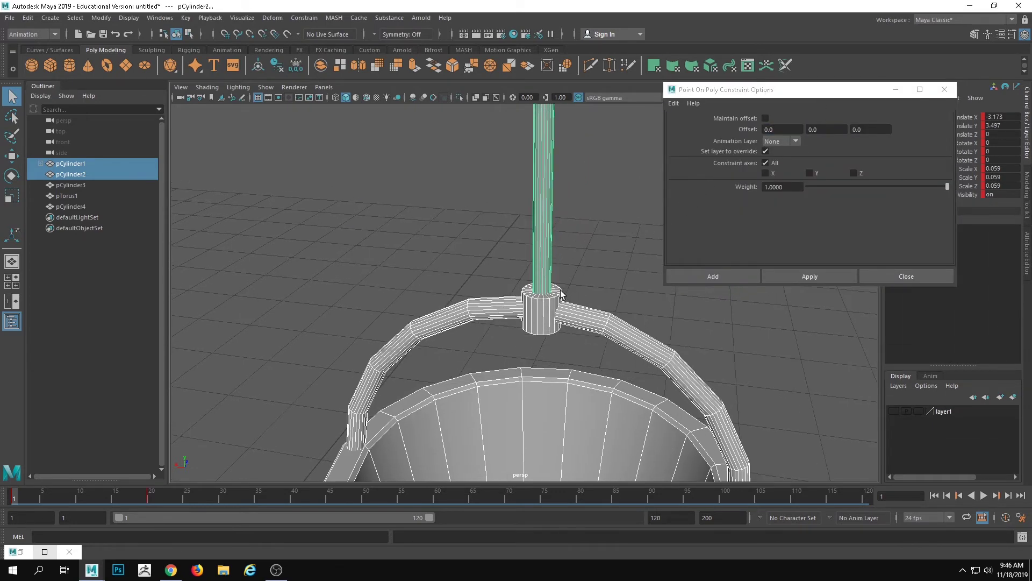
# Select the vertices at the bucket-side rope's lower end and turn on X-Ray shading in the viewport.
pyautogui.click(566, 309)
pyautogui.click(550, 272)
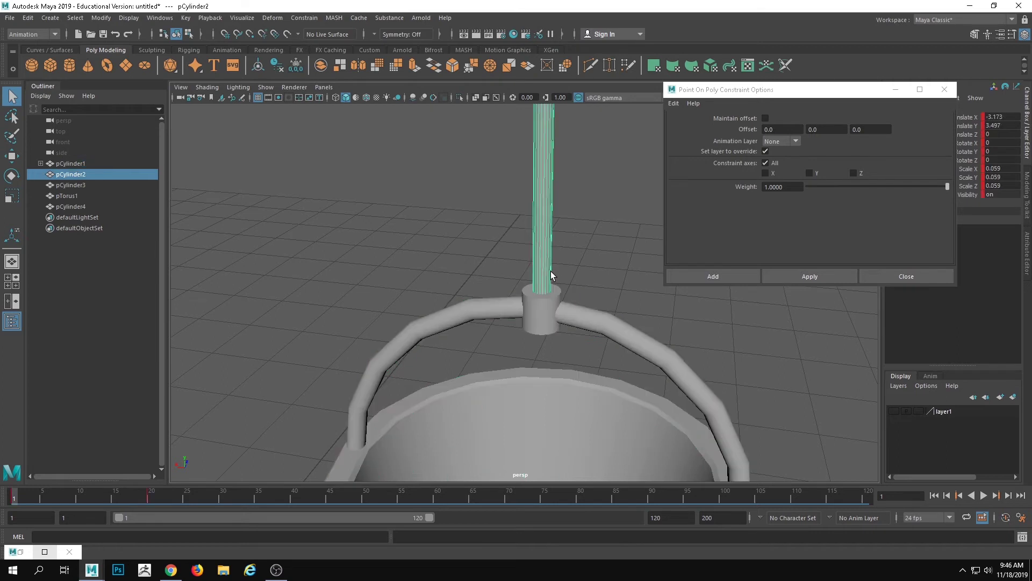
pyautogui.scroll(2, 529, 264)
pyautogui.moveTo(549, 226); pyautogui.dragTo(505, 228, button='right')
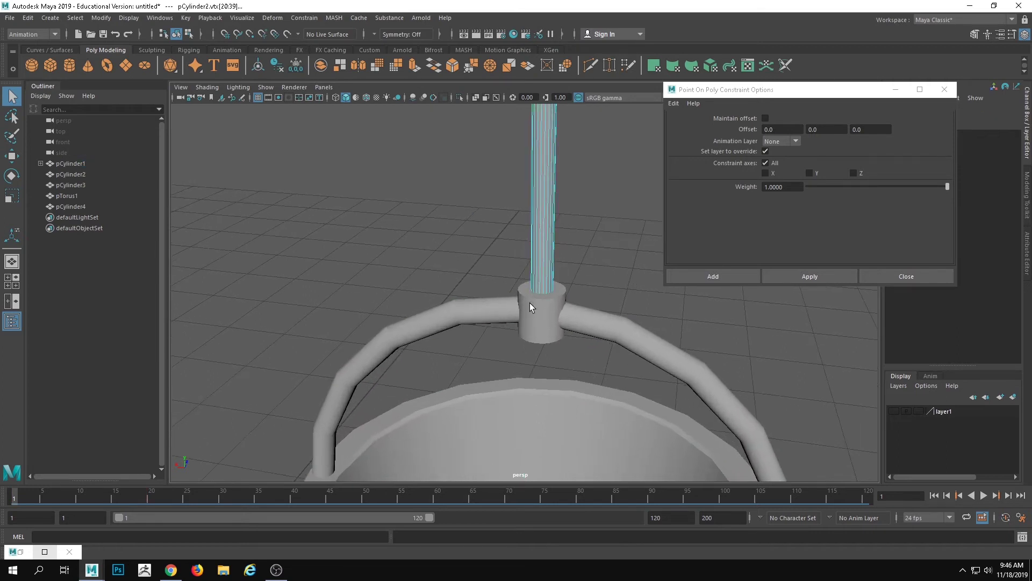
pyautogui.scroll(3, 531, 297)
pyautogui.keyDown('alt'); pyautogui.moveTo(531, 297); pyautogui.dragTo(476, 295, button='middle'); pyautogui.keyUp('alt')
pyautogui.moveTo(346, 219); pyautogui.dragTo(680, 446)
pyautogui.scroll(1, 609, 335)
pyautogui.keyDown('alt'); pyautogui.moveTo(609, 336); pyautogui.dragTo(590, 320, button='middle'); pyautogui.keyUp('alt')
pyautogui.press('w')
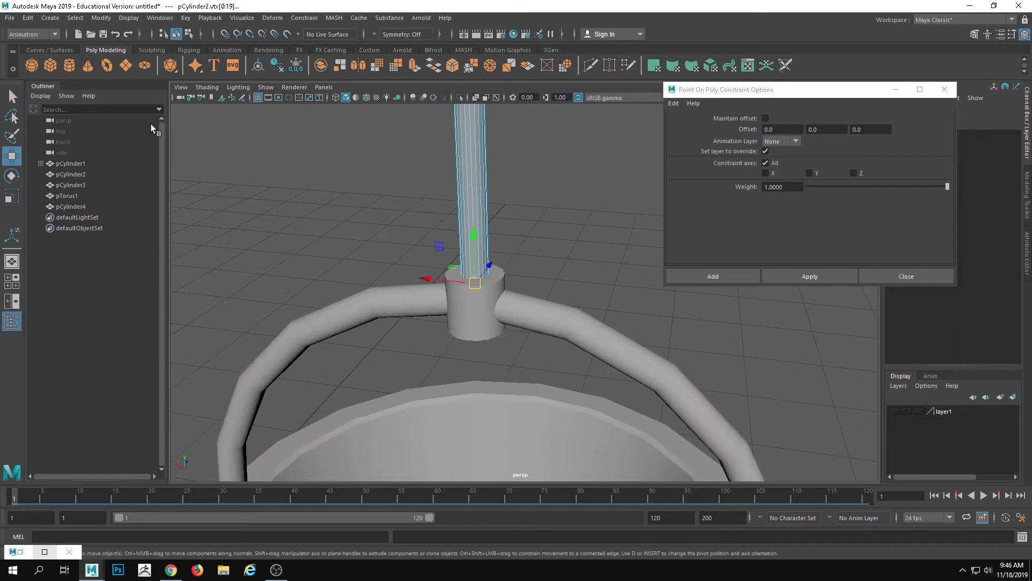
pyautogui.click(212, 87)
pyautogui.click(226, 187)
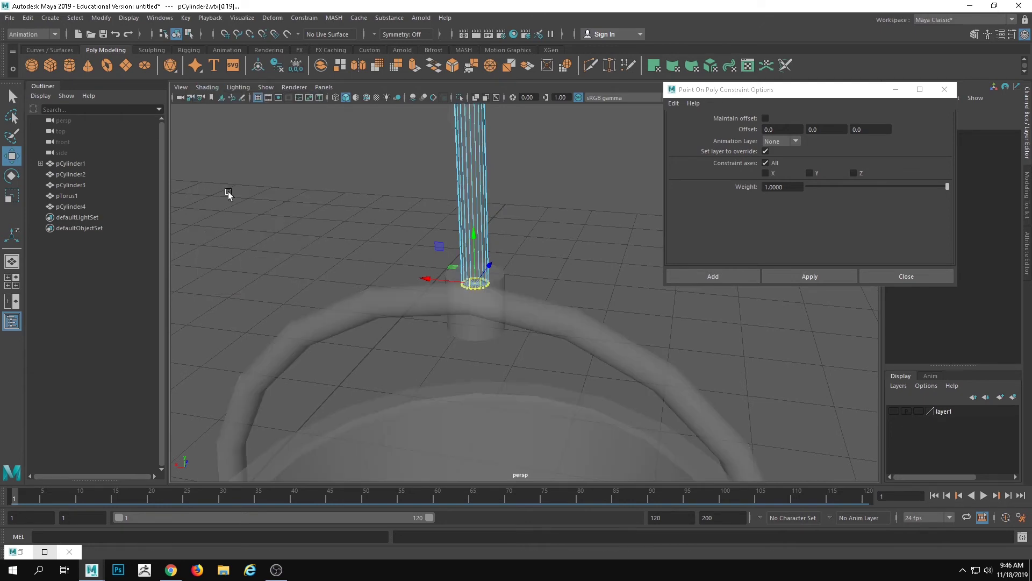
# Try constraining the connector cylinder to the rope's lower-end vertices with a Point On Poly constraint that maintains offset.
pyautogui.keyDown('shift'); pyautogui.click(509, 281); pyautogui.keyUp('shift')
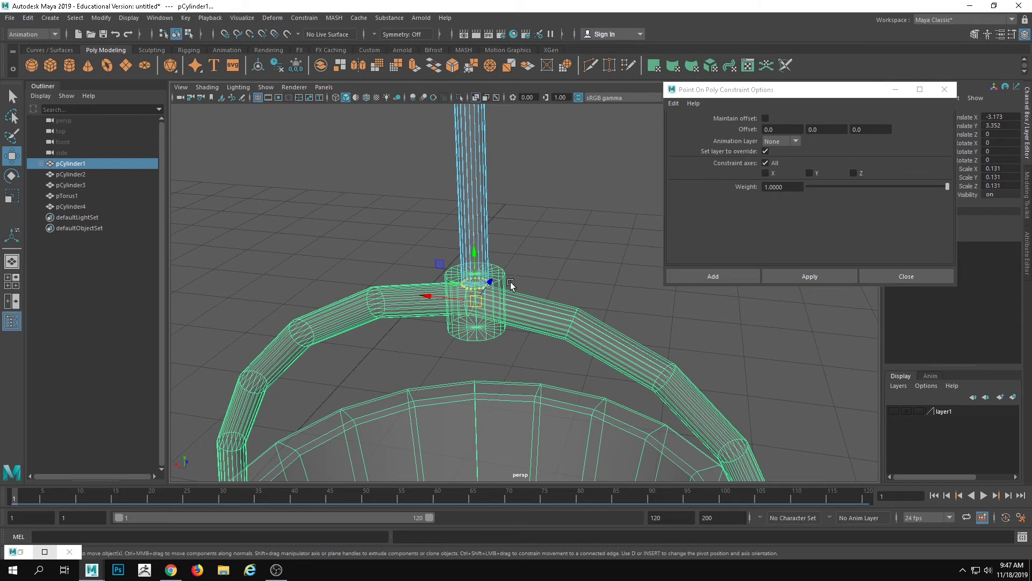
pyautogui.click(765, 118)
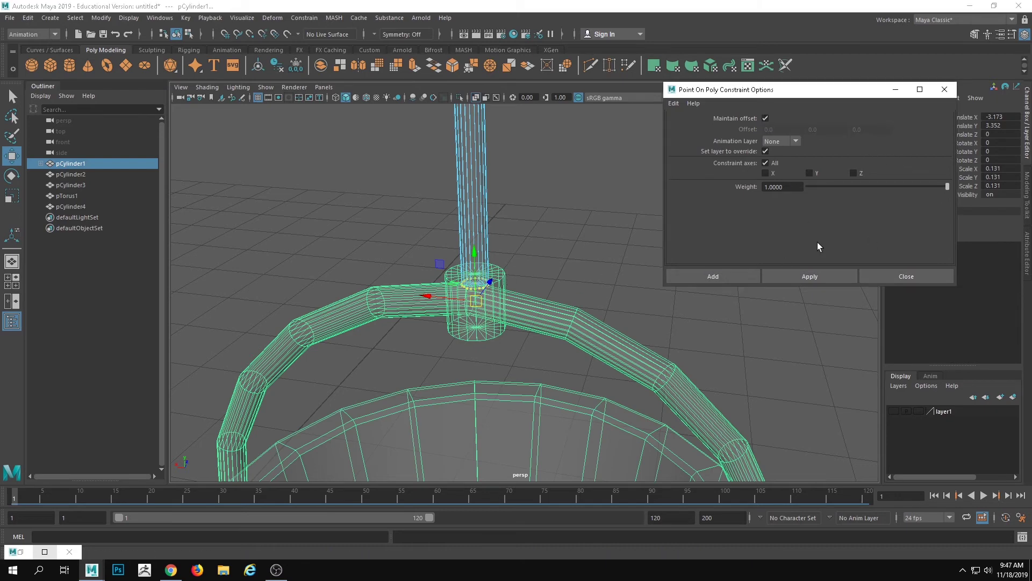
pyautogui.click(817, 272)
pyautogui.click(892, 278)
# Return the rope to object selection and scrub the timeline to check how the constrained bucket moves.
pyautogui.scroll(-3, 320, 301)
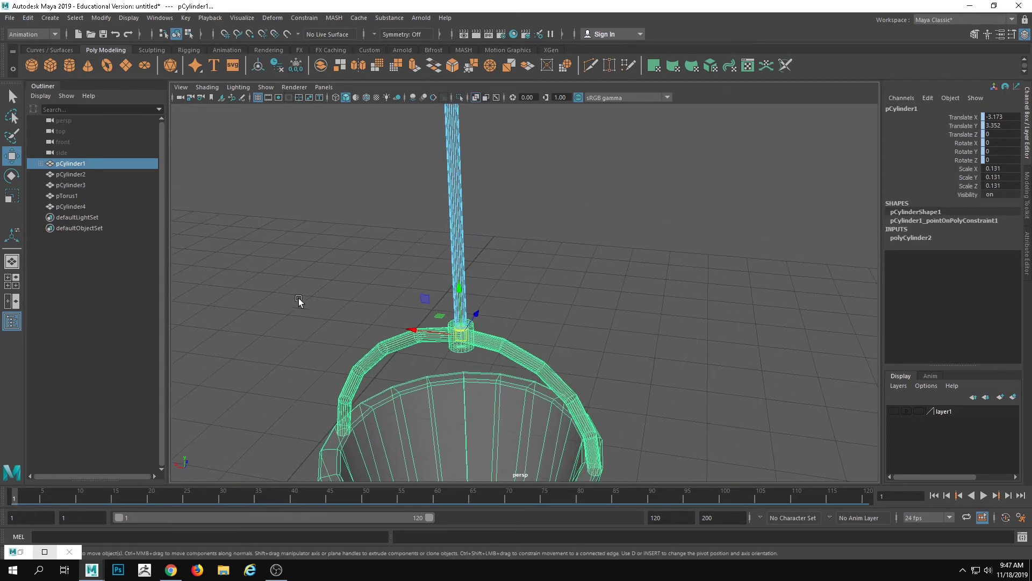
pyautogui.moveTo(461, 293); pyautogui.dragTo(576, 198, button='right')
pyautogui.keyDown('alt'); pyautogui.moveTo(576, 197); pyautogui.dragTo(198, 271, button='right'); pyautogui.keyUp('alt')
pyautogui.keyDown('alt'); pyautogui.moveTo(400, 219); pyautogui.dragTo(387, 436, button='middle'); pyautogui.keyUp('alt')
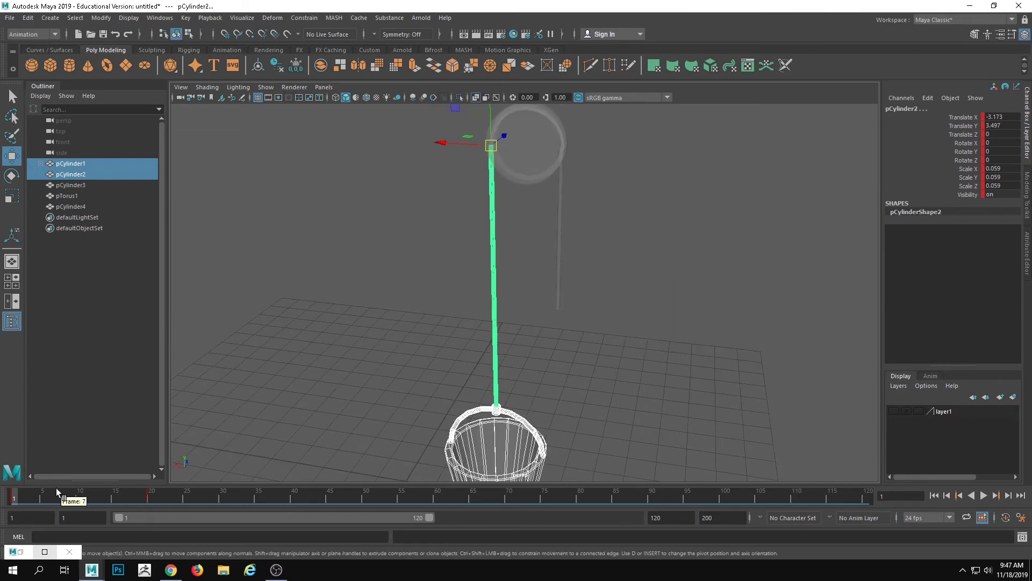
pyautogui.moveTo(54, 491); pyautogui.dragTo(188, 463)
# Undo the Point On Poly constraint and the selections made for it.
pyautogui.hotkey('ctrl', 'z')
pyautogui.hotkey('ctrl', 'z')
pyautogui.hotkey('ctrl', 'z')
pyautogui.hotkey('ctrl', 'z')
pyautogui.hotkey('ctrl', 'z')
# Play back the rope animation without the bucket constraint.
pyautogui.keyDown('alt'); pyautogui.moveTo(620, 356); pyautogui.dragTo(530, 330); pyautogui.keyUp('alt')
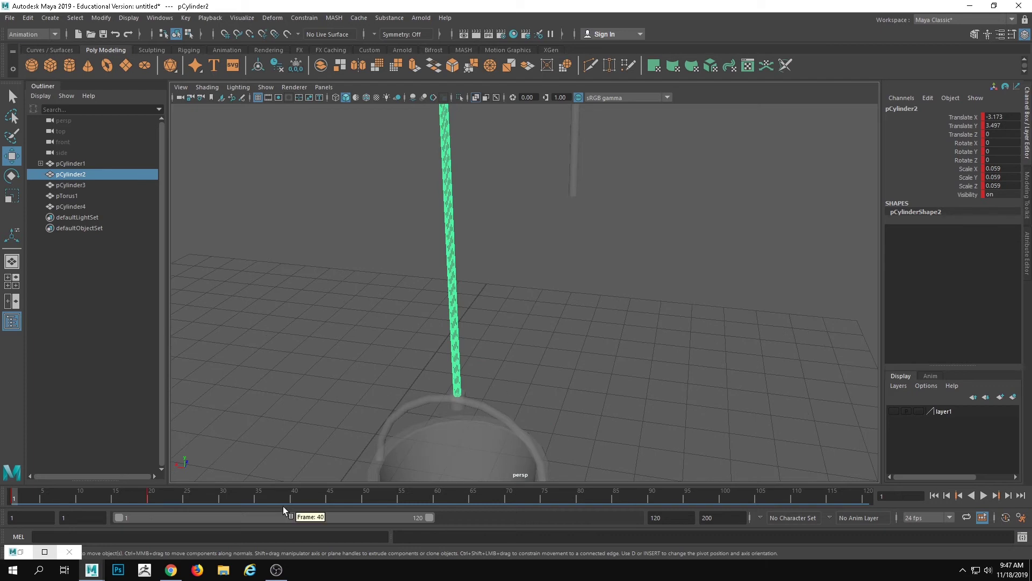
pyautogui.hotkey('alt', 'v')
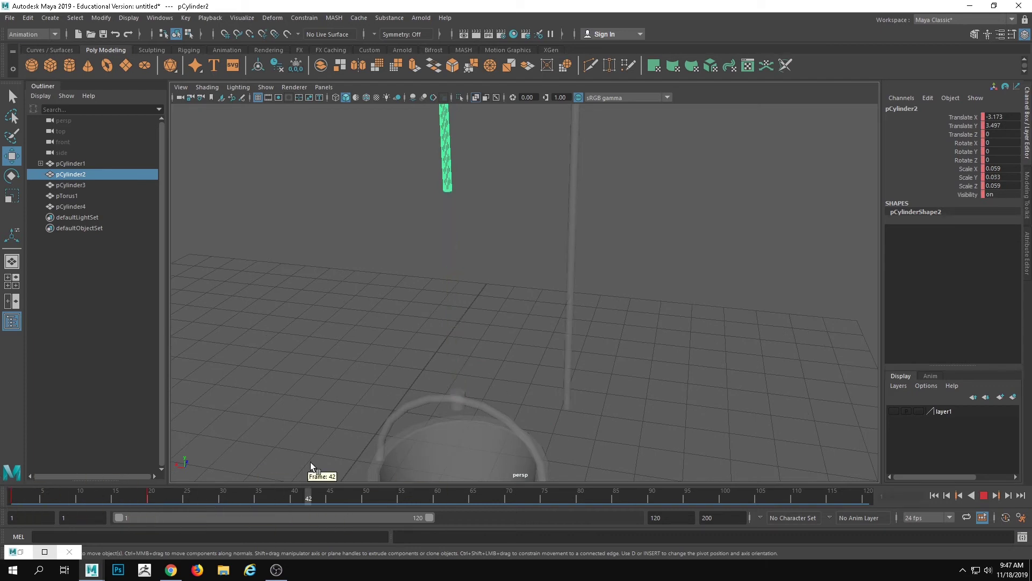
# Scrub the rope animation back to frame 1 and examine where the rope meets the bucket's connector.
pyautogui.moveTo(69, 473); pyautogui.dragTo(11, 465)
pyautogui.scroll(-6, 494, 402)
pyautogui.keyDown('alt'); pyautogui.moveTo(705, 356); pyautogui.dragTo(569, 407); pyautogui.keyUp('alt')
pyautogui.moveTo(80, 496); pyautogui.dragTo(29, 497)
pyautogui.scroll(4, 641, 390)
pyautogui.scroll(3, 641, 390)
pyautogui.keyDown('alt'); pyautogui.moveTo(614, 457); pyautogui.dragTo(647, 372, button='middle'); pyautogui.keyUp('alt')
pyautogui.click(14, 495)
pyautogui.keyDown('alt'); pyautogui.moveTo(604, 324); pyautogui.dragTo(606, 302, button='middle'); pyautogui.keyUp('alt')
pyautogui.scroll(3, 531, 246)
# Select the bucket, handle and connector cylinder in turn to check how the parts are parented.
pyautogui.click(482, 263)
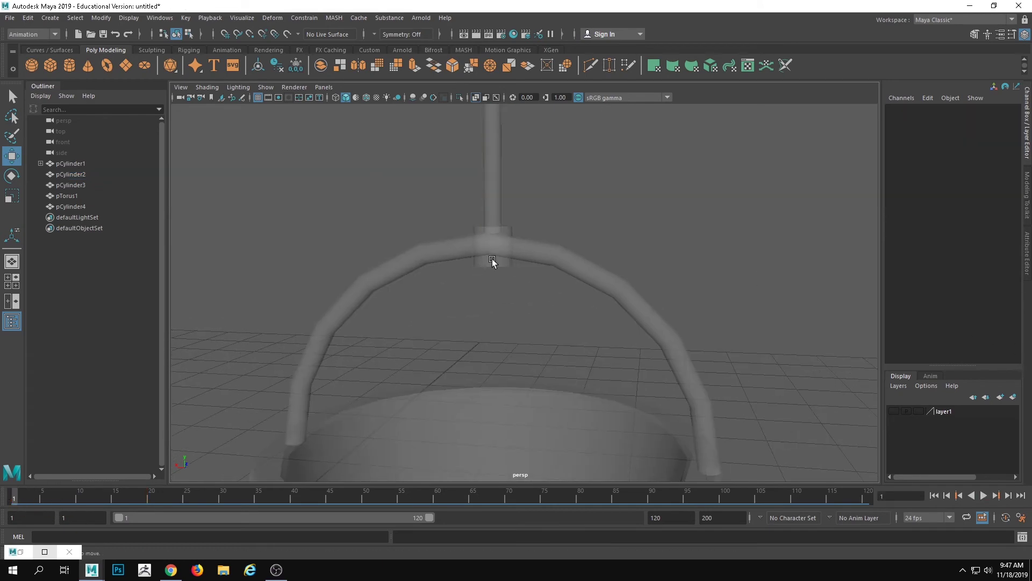
pyautogui.click(491, 264)
pyautogui.scroll(-2, 491, 325)
pyautogui.keyDown('alt'); pyautogui.moveTo(491, 325); pyautogui.dragTo(488, 260, button='middle'); pyautogui.keyUp('alt')
pyautogui.click(523, 372)
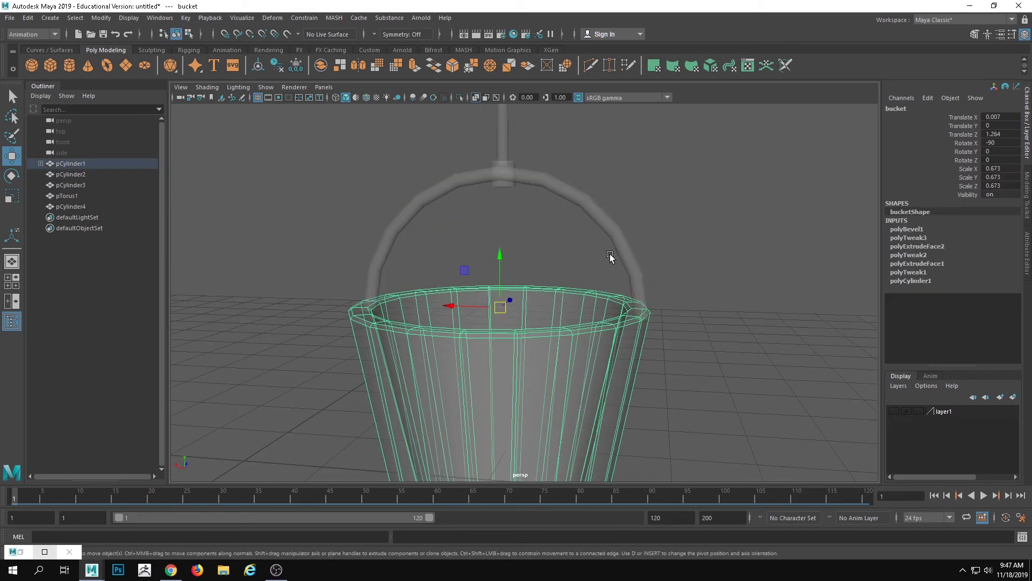
pyautogui.click(642, 264)
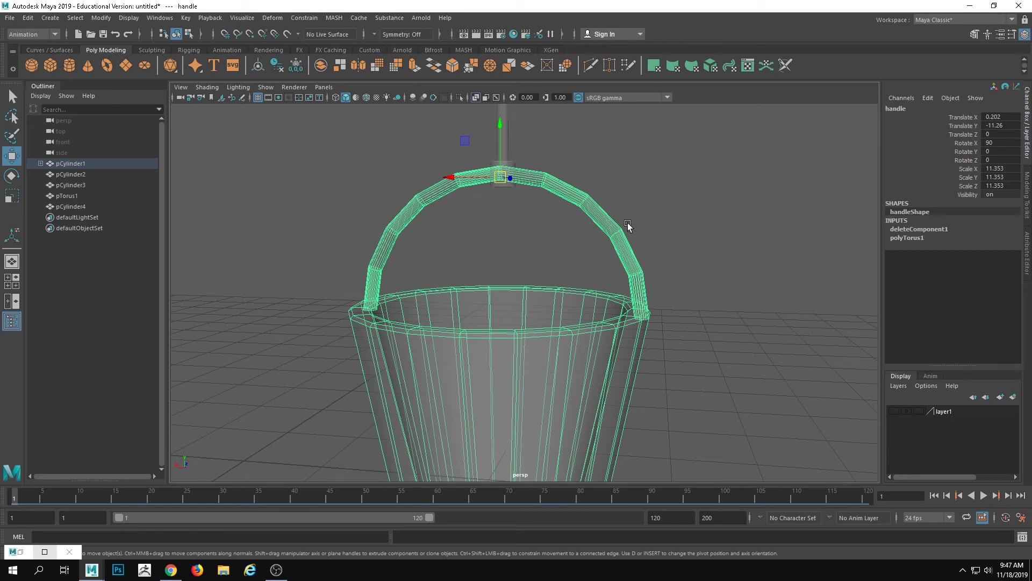
pyautogui.moveTo(501, 188); pyautogui.dragTo(507, 190)
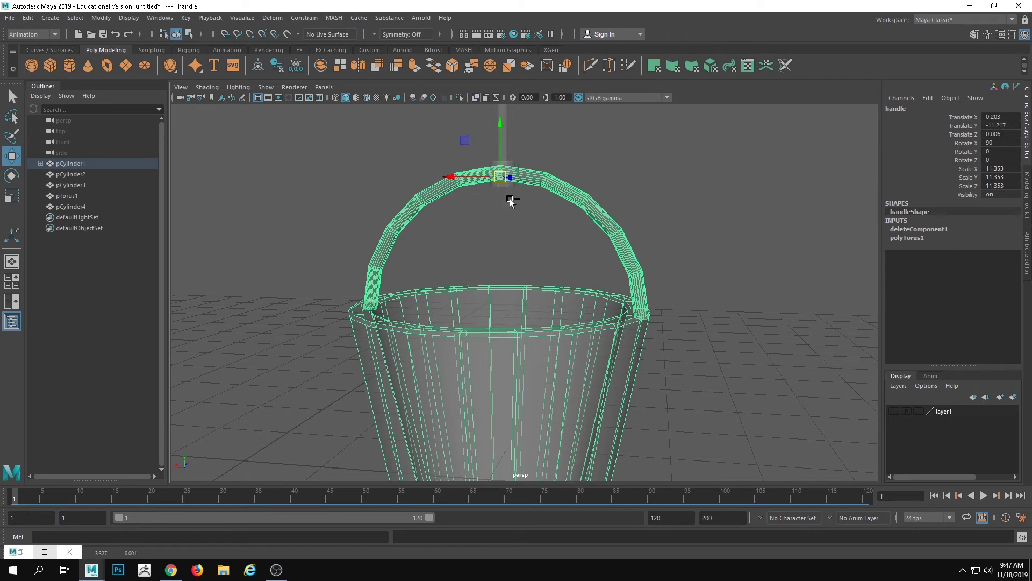
pyautogui.click(502, 186)
pyautogui.press('f')
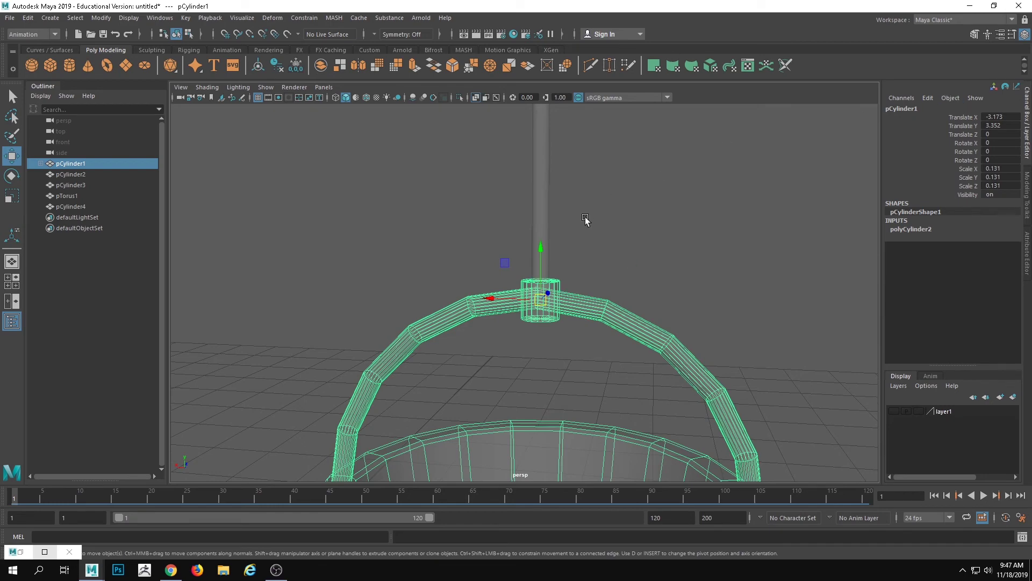
pyautogui.keyDown('alt'); pyautogui.moveTo(579, 223); pyautogui.dragTo(776, 239, button='right'); pyautogui.keyUp('alt')
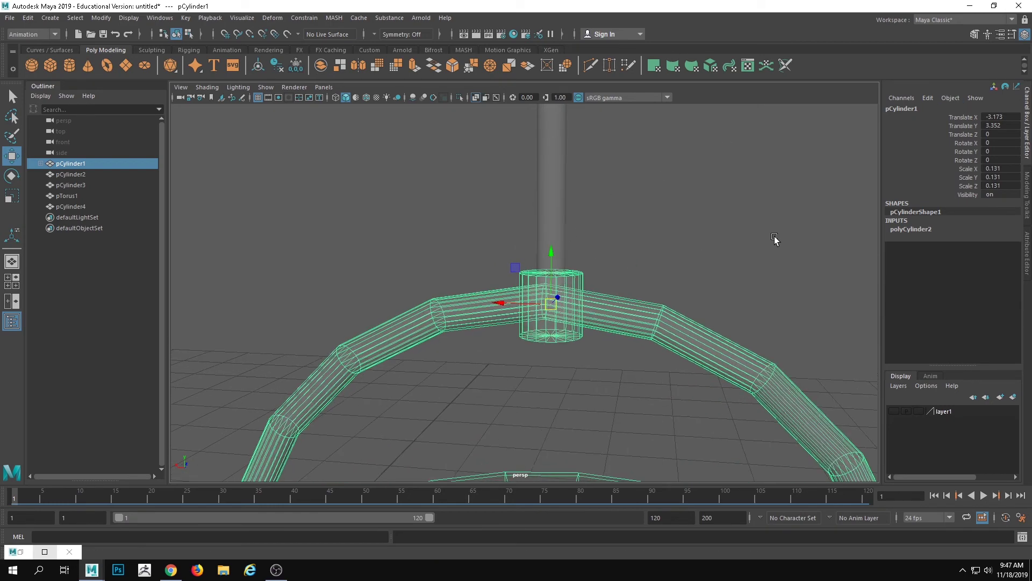
# Constrain the connector cylinder to the rope's lower-end vertices with a Point On Poly constraint that maintains offset on all axes.
pyautogui.click(562, 196)
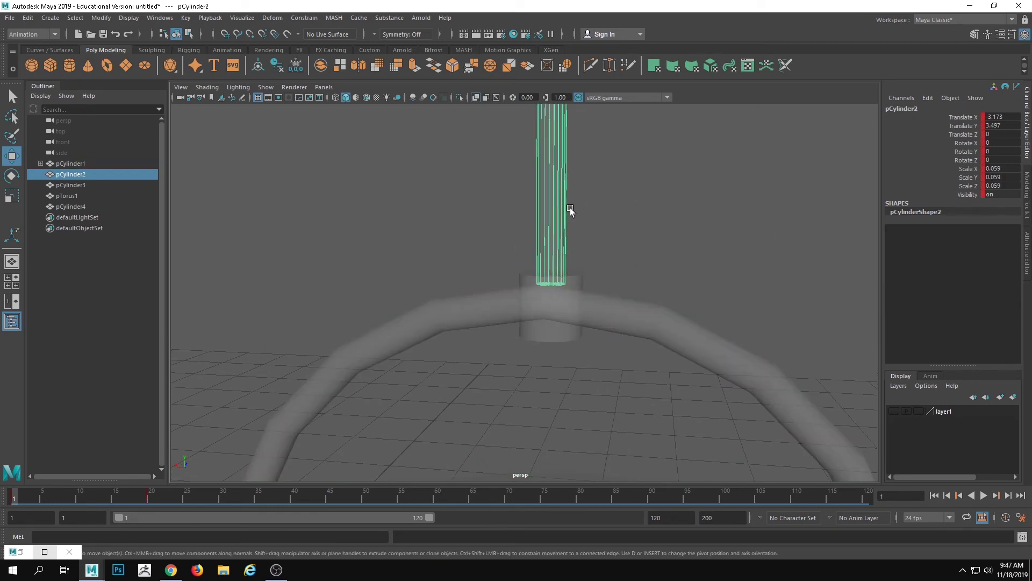
pyautogui.moveTo(559, 210); pyautogui.dragTo(509, 211, button='right')
pyautogui.moveTo(380, 233); pyautogui.dragTo(717, 397)
pyautogui.click(570, 340)
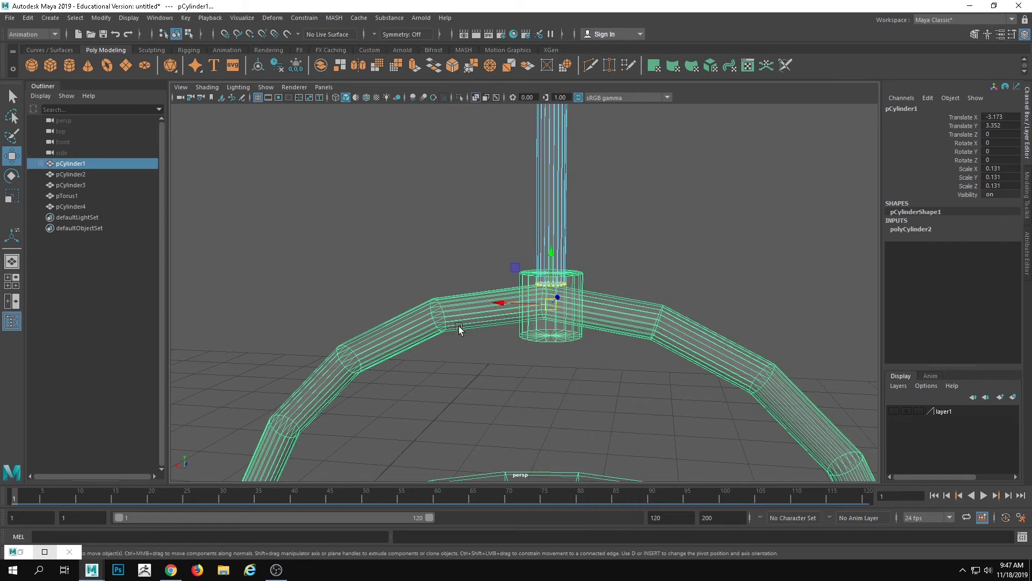
pyautogui.click(305, 17)
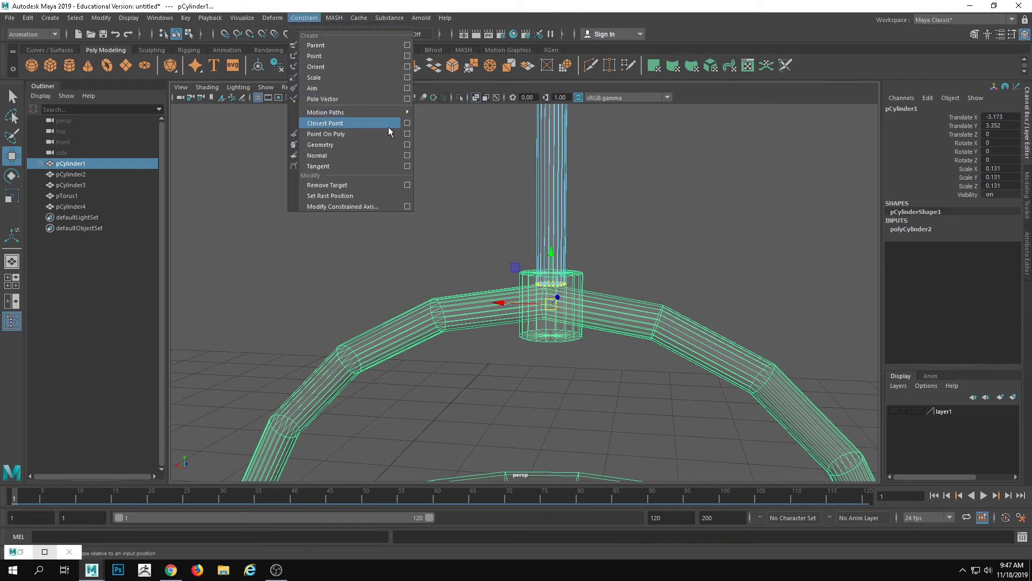
pyautogui.click(407, 133)
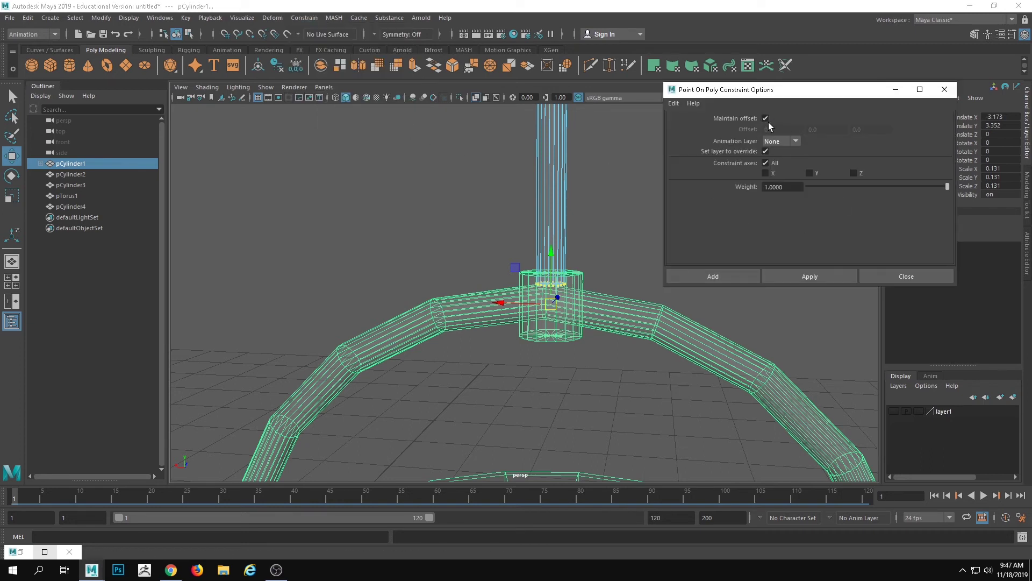
pyautogui.click(801, 276)
pyautogui.click(890, 279)
# Select the rope along with the connector and play the animation from frame 1 to check the bucket's motion.
pyautogui.keyDown('alt'); pyautogui.moveTo(657, 340); pyautogui.dragTo(420, 329, button='right'); pyautogui.keyUp('alt')
pyautogui.keyDown('ctrl'); pyautogui.click(75, 175); pyautogui.keyUp('ctrl')
pyautogui.keyDown('alt'); pyautogui.moveTo(774, 324); pyautogui.dragTo(684, 314, button='middle'); pyautogui.keyUp('alt')
pyautogui.moveTo(173, 489); pyautogui.dragTo(13, 491)
pyautogui.keyDown('alt'); pyautogui.moveTo(592, 458); pyautogui.dragTo(279, 419, button='right'); pyautogui.keyUp('alt')
pyautogui.keyDown('alt'); pyautogui.moveTo(269, 417); pyautogui.dragTo(431, 473, button='middle'); pyautogui.keyUp('alt')
pyautogui.moveTo(14, 494); pyautogui.dragTo(0, 480)
pyautogui.keyDown('alt'); pyautogui.moveTo(849, 377); pyautogui.dragTo(716, 348, button='right'); pyautogui.keyUp('alt')
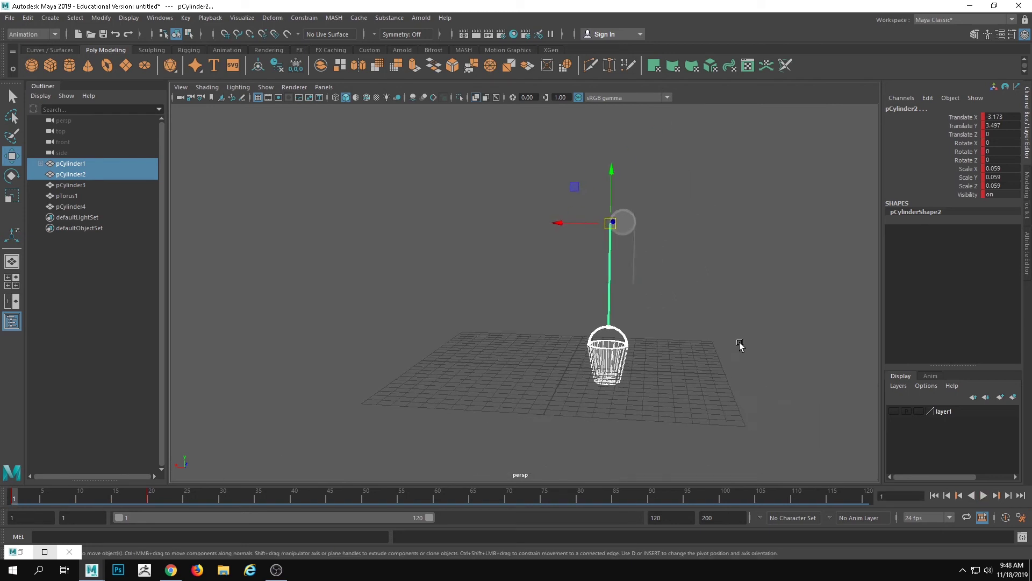
pyautogui.keyDown('alt'); pyautogui.moveTo(716, 348); pyautogui.dragTo(560, 380, button='middle'); pyautogui.keyUp('alt')
pyautogui.click(984, 496)
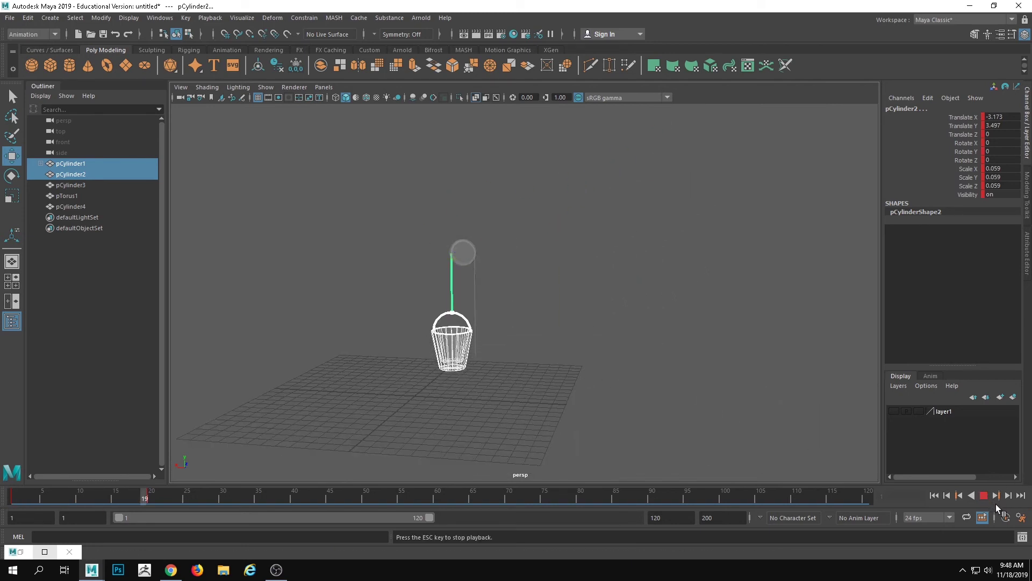
pyautogui.click(984, 495)
# Return to frame 1 and select the bucket's handle.
pyautogui.moveTo(284, 501)
pyautogui.mouseDown()
pyautogui.moveTo(101, 494)
pyautogui.moveTo(188, 490)
pyautogui.moveTo(143, 494)
pyautogui.moveTo(120, 518)
pyautogui.moveTo(13, 511)
pyautogui.mouseUp()
pyautogui.keyDown('alt'); pyautogui.moveTo(276, 365); pyautogui.dragTo(438, 339, button='middle'); pyautogui.keyUp('alt')
pyautogui.keyDown('alt'); pyautogui.moveTo(438, 339); pyautogui.dragTo(615, 414, button='right'); pyautogui.keyUp('alt')
pyautogui.keyDown('alt'); pyautogui.moveTo(616, 414); pyautogui.dragTo(360, 366, button='middle'); pyautogui.keyUp('alt')
pyautogui.keyDown('alt'); pyautogui.moveTo(360, 367); pyautogui.dragTo(331, 389); pyautogui.keyUp('alt')
pyautogui.click(475, 306)
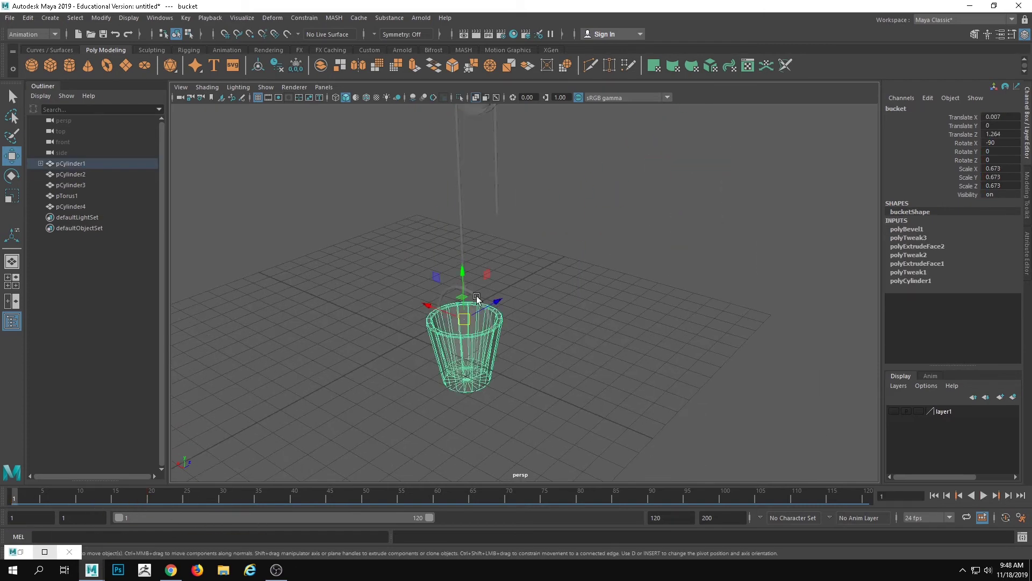
pyautogui.click(479, 305)
pyautogui.click(480, 305)
pyautogui.keyDown('alt'); pyautogui.moveTo(480, 305); pyautogui.dragTo(536, 306, button='middle'); pyautogui.keyUp('alt')
pyautogui.keyDown('alt'); pyautogui.moveTo(537, 306); pyautogui.dragTo(657, 319, button='right'); pyautogui.keyUp('alt')
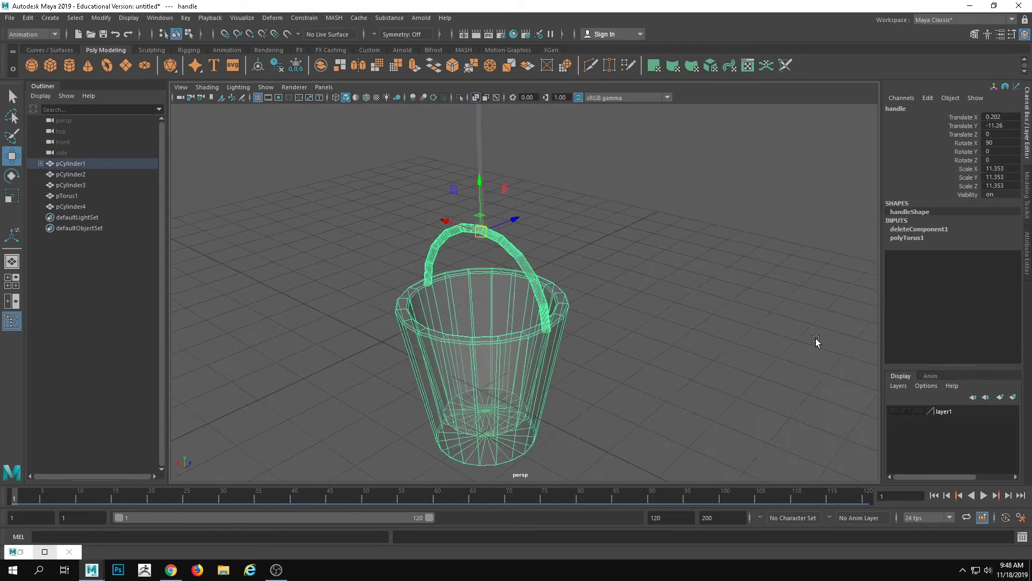
pyautogui.click(546, 361)
pyautogui.keyDown('shift'); pyautogui.click(508, 235); pyautogui.keyUp('shift')
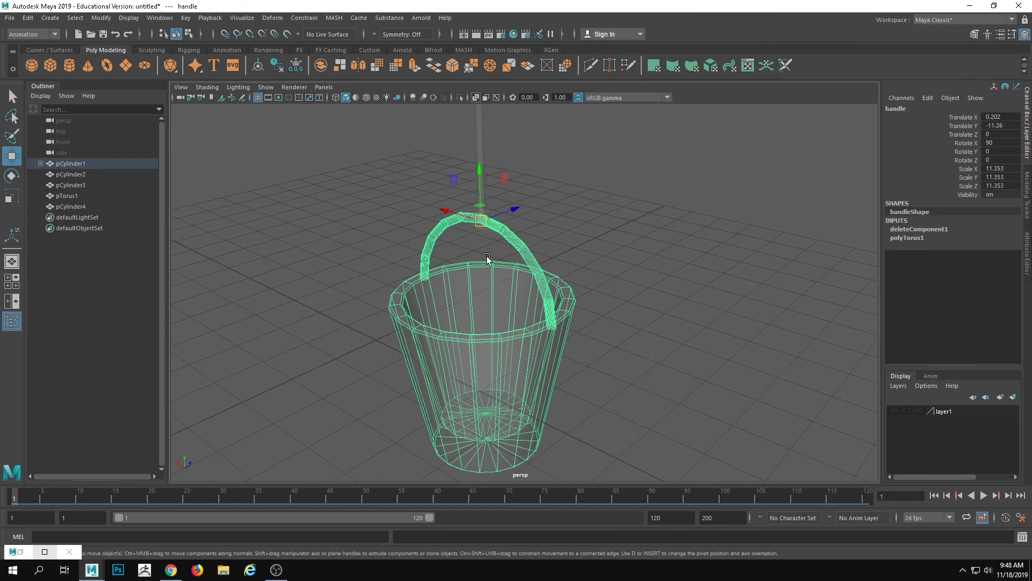
# Key the handle's resting pose at about frame 21 and its X rotation of about 100.5 at about frame 25.
pyautogui.hotkey('alt', 'v')
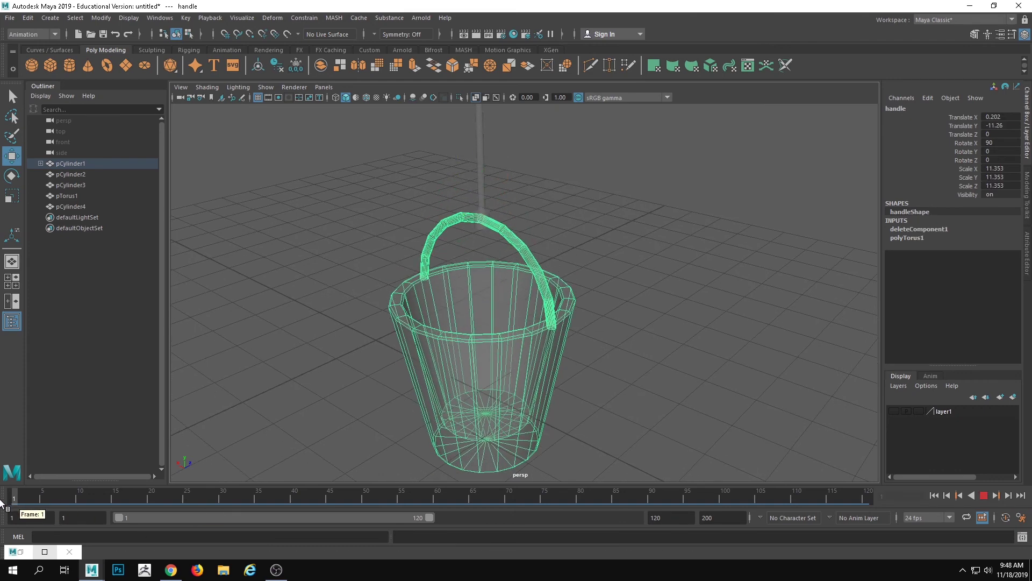
pyautogui.moveTo(0, 500); pyautogui.dragTo(181, 494)
pyautogui.keyDown('alt'); pyautogui.moveTo(313, 408); pyautogui.dragTo(315, 528, button='middle'); pyautogui.keyUp('alt')
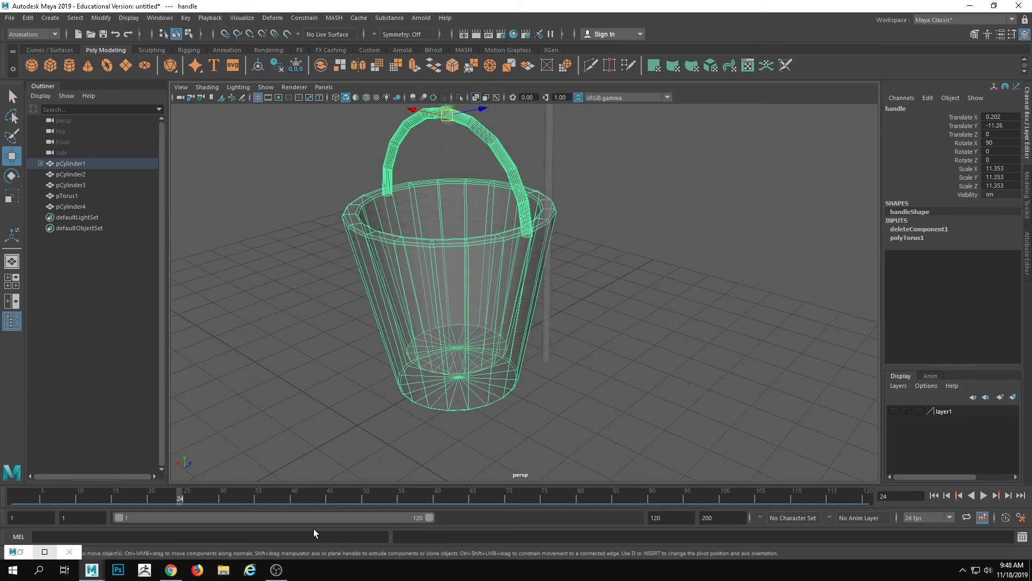
pyautogui.keyDown('alt'); pyautogui.moveTo(248, 457); pyautogui.dragTo(256, 525, button='middle'); pyautogui.keyUp('alt')
pyautogui.moveTo(128, 502); pyautogui.dragTo(186, 502)
pyautogui.press('s')
pyautogui.press('e')
pyautogui.moveTo(468, 218); pyautogui.dragTo(223, 501)
pyautogui.press('s')
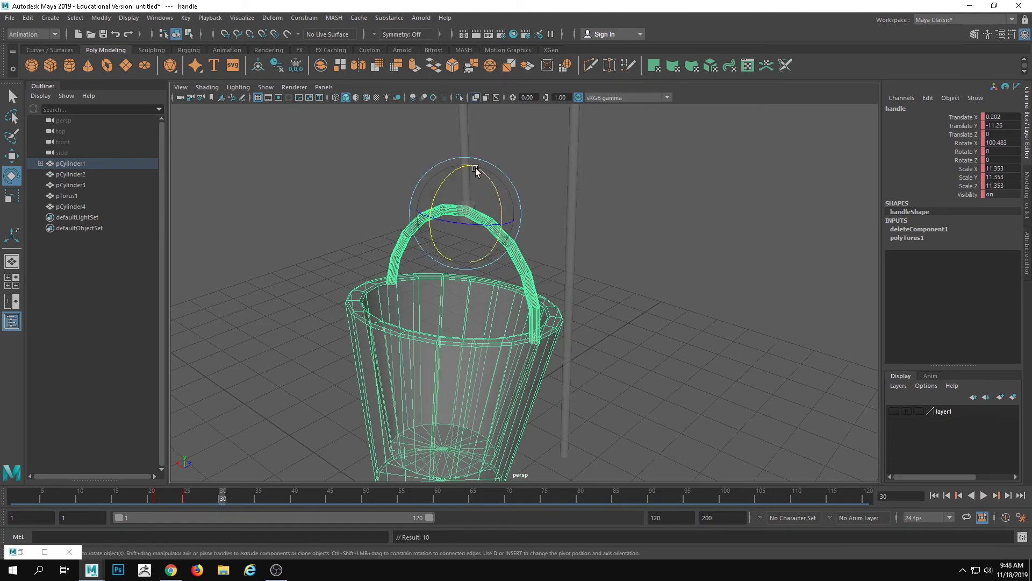
# Rotate and key the handle at frame 30 and again at about frame 36 to make it swing.
pyautogui.moveTo(445, 184); pyautogui.dragTo(436, 204)
pyautogui.press('s')
pyautogui.moveTo(249, 501); pyautogui.dragTo(266, 502)
pyautogui.moveTo(434, 203); pyautogui.dragTo(494, 222)
pyautogui.press('s')
# Key the bucket at frame 27 with its X rotation at about -96.3.
pyautogui.click(443, 380)
pyautogui.moveTo(227, 508); pyautogui.dragTo(201, 499)
pyautogui.press('s')
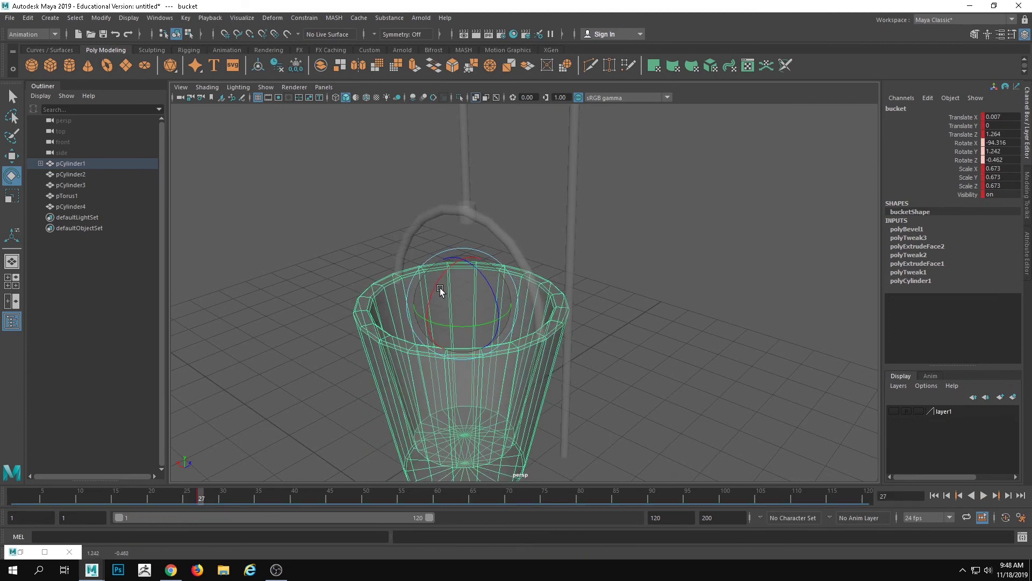
pyautogui.moveTo(439, 289); pyautogui.dragTo(411, 312)
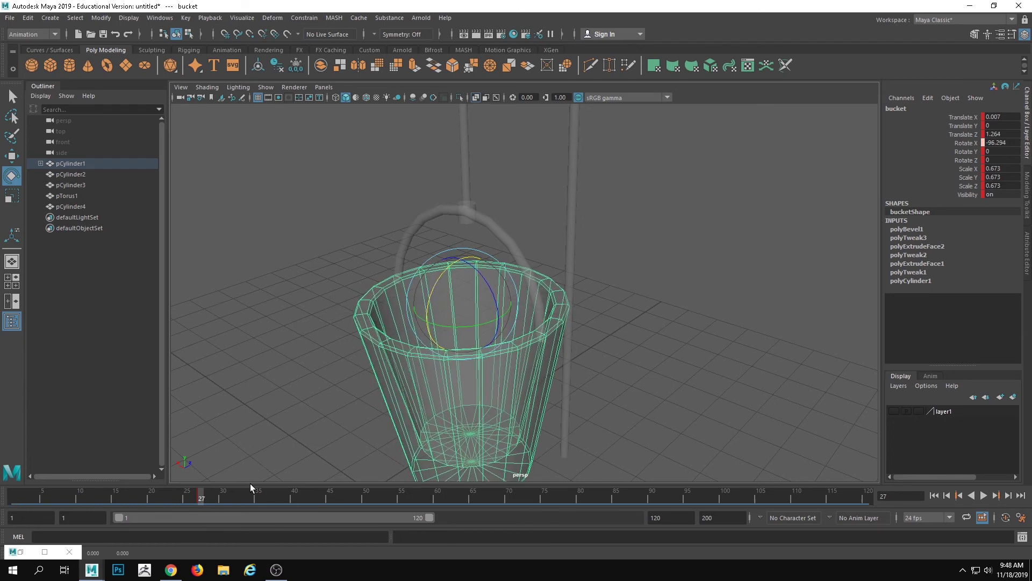
pyautogui.hotkey('alt', 'v')
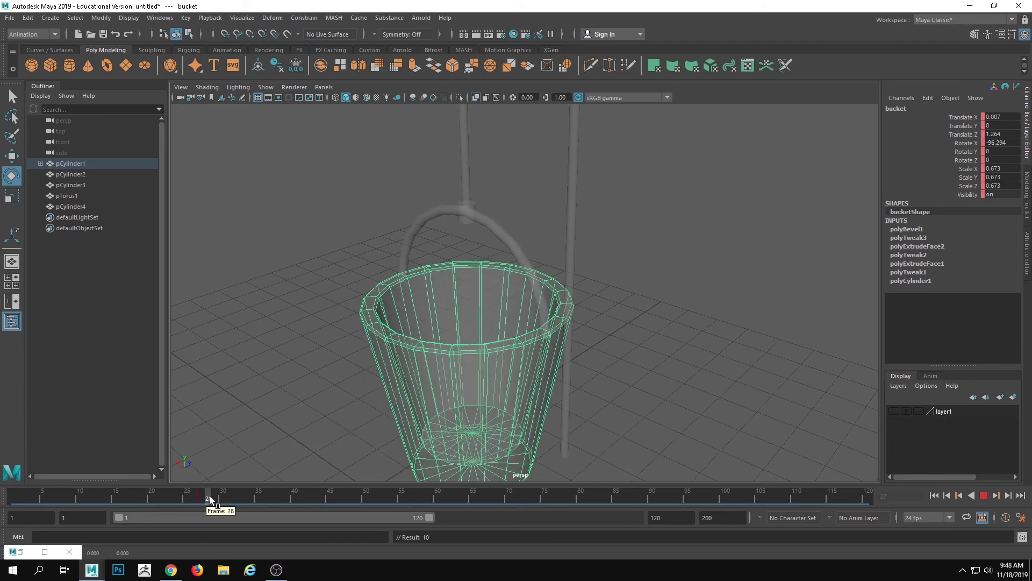
# Key the bucket's X rotation at about -100.4 on frame 33 and about -82.4 on frame 39.
pyautogui.hotkey('alt', 'v')
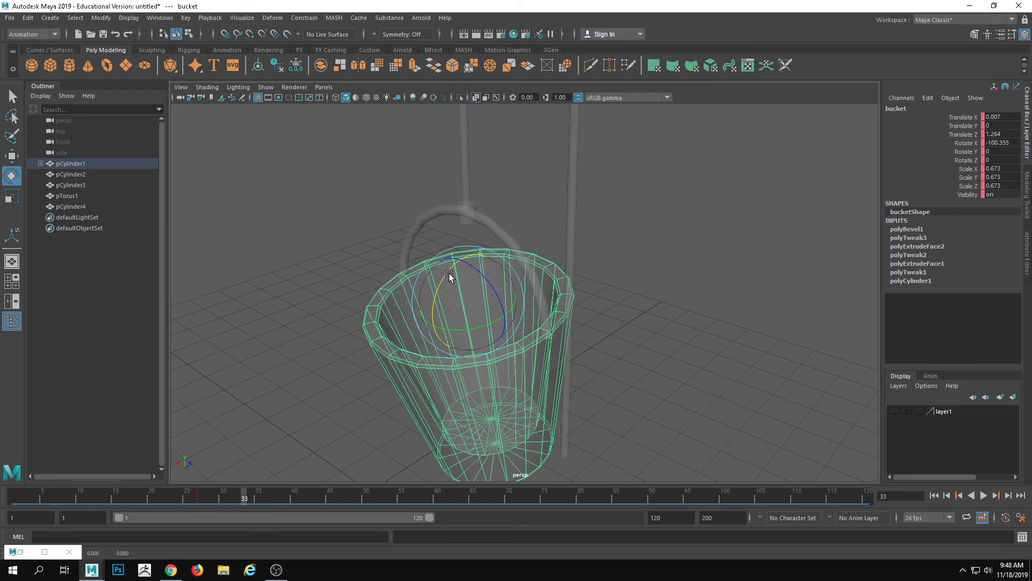
pyautogui.hotkey('alt', 'v')
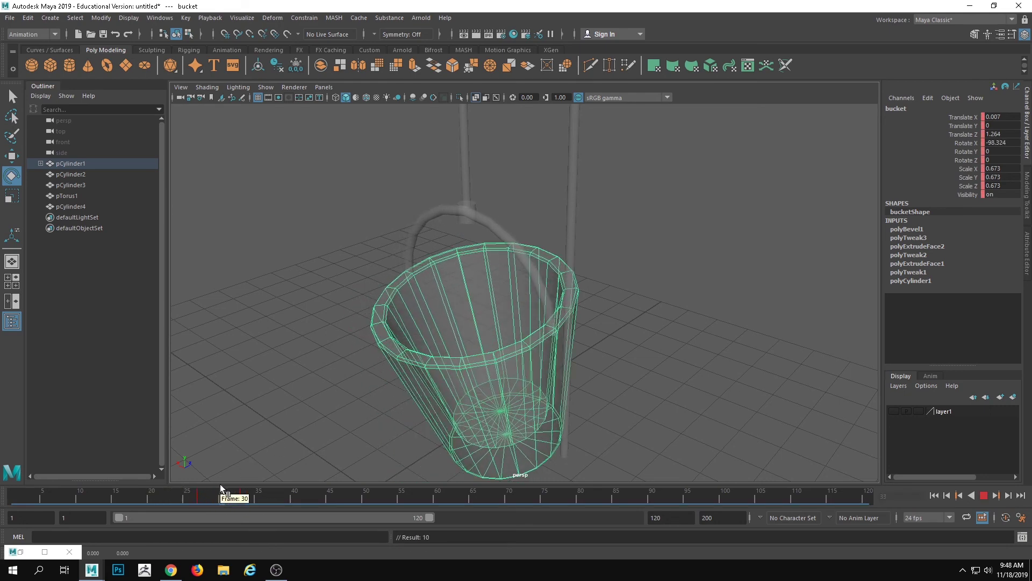
pyautogui.hotkey('alt', 'v')
pyautogui.moveTo(437, 292); pyautogui.dragTo(444, 278)
pyautogui.press('s')
# Turn off X-Ray shading in the viewport and scrub through the bucket's swing.
pyautogui.moveTo(249, 492); pyautogui.dragTo(94, 492)
pyautogui.click(208, 89)
pyautogui.click(213, 195)
pyautogui.hotkey('alt', 'v')
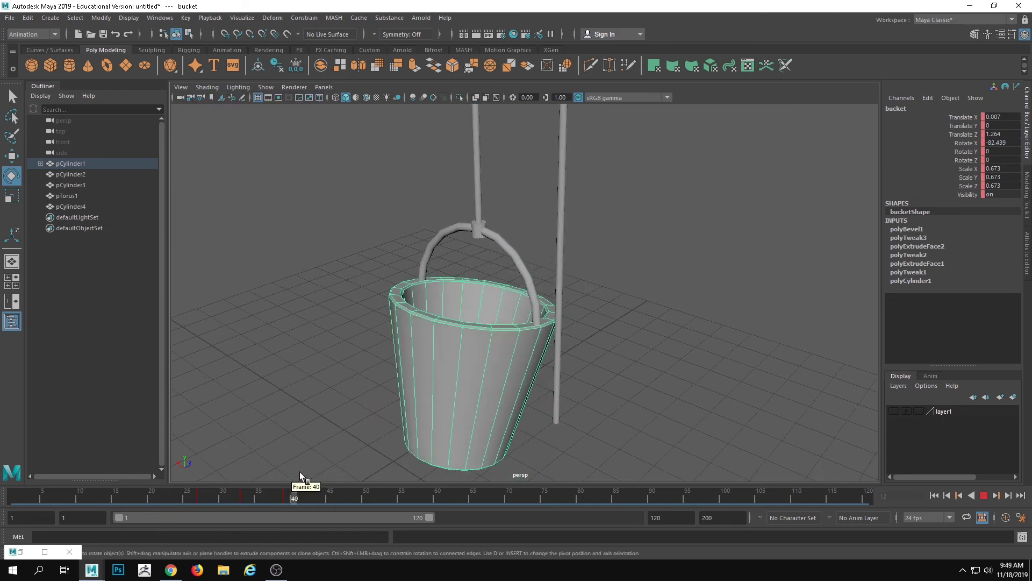
pyautogui.moveTo(306, 478)
pyautogui.mouseDown()
pyautogui.moveTo(226, 487)
pyautogui.moveTo(314, 487)
pyautogui.mouseUp()
# Play the whole pulley and bucket animation from frame 1 to review the lift and swing.
pyautogui.scroll(-6, 299, 318)
pyautogui.keyDown('alt'); pyautogui.moveTo(299, 318); pyautogui.dragTo(290, 344); pyautogui.keyUp('alt')
pyautogui.moveTo(242, 493); pyautogui.dragTo(14, 467)
pyautogui.click(983, 495)
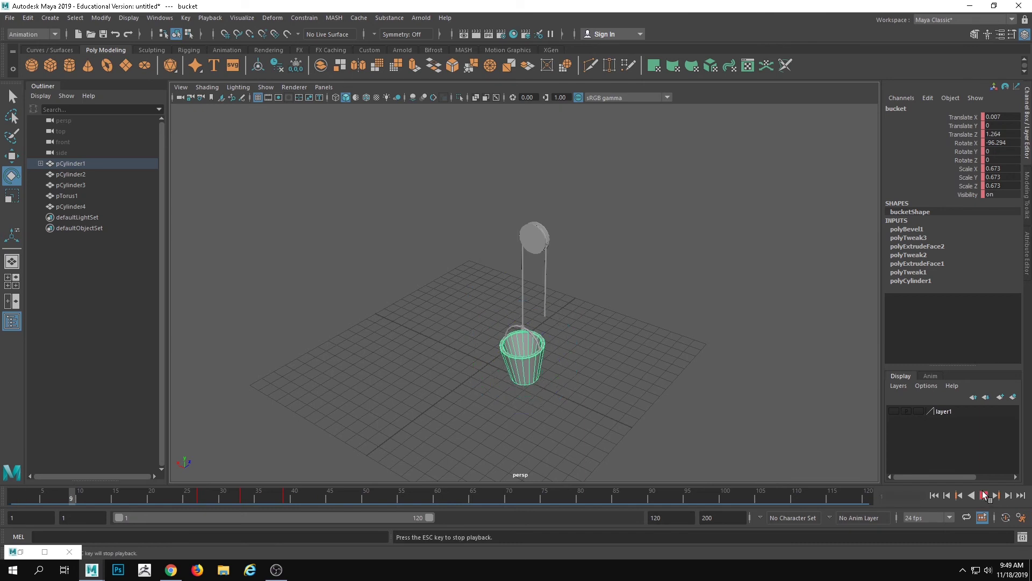
pyautogui.click(985, 493)
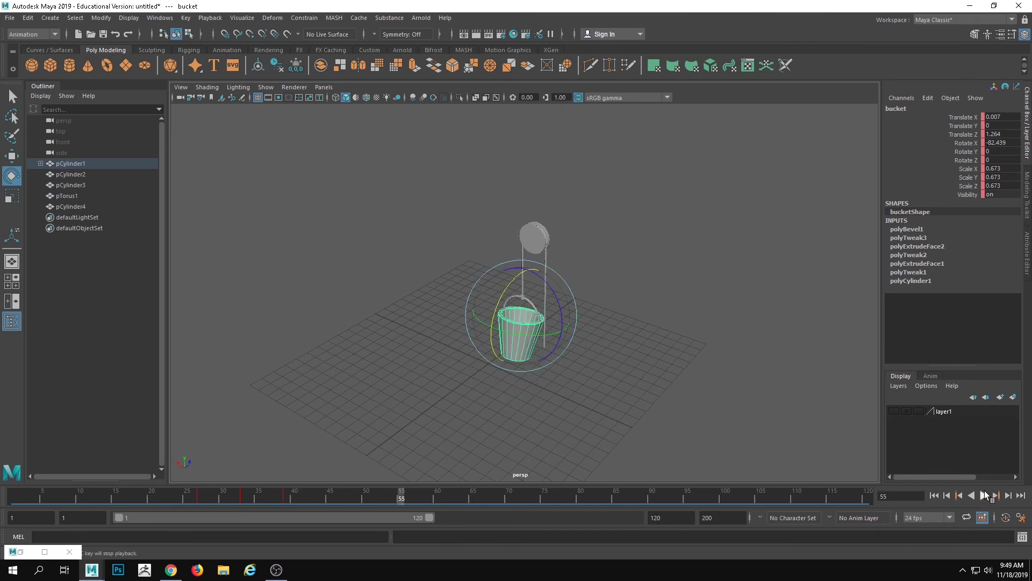
# Examine how the rope loop sits in the pulley's groove and meets the vertical rope.
pyautogui.keyDown('alt'); pyautogui.moveTo(254, 162); pyautogui.dragTo(310, 206, button='middle'); pyautogui.keyUp('alt')
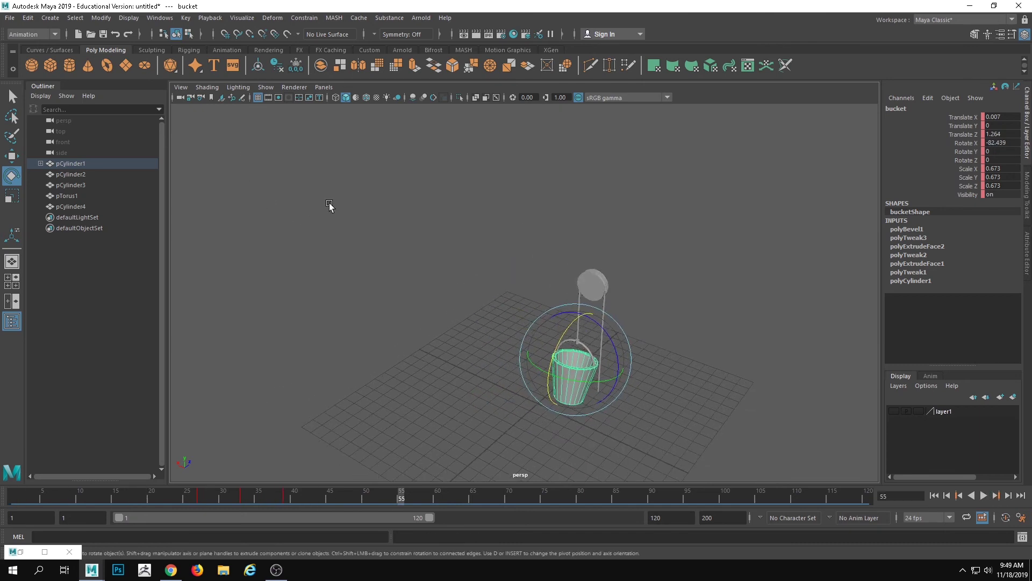
pyautogui.keyDown('alt'); pyautogui.moveTo(506, 228); pyautogui.dragTo(806, 344, button='right'); pyautogui.keyUp('alt')
pyautogui.keyDown('alt'); pyautogui.moveTo(806, 344); pyautogui.dragTo(550, 231, button='middle'); pyautogui.keyUp('alt')
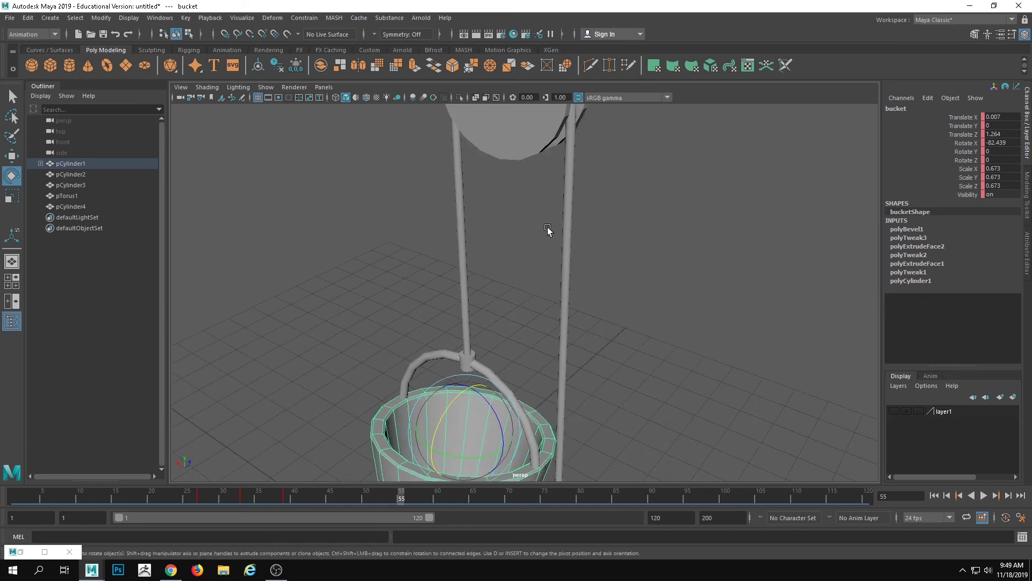
pyautogui.keyDown('alt'); pyautogui.moveTo(550, 230); pyautogui.dragTo(603, 295); pyautogui.keyUp('alt')
pyautogui.click(610, 265)
pyautogui.click(594, 268)
pyautogui.keyDown('alt'); pyautogui.moveTo(603, 296); pyautogui.dragTo(714, 337, button='right'); pyautogui.keyUp('alt')
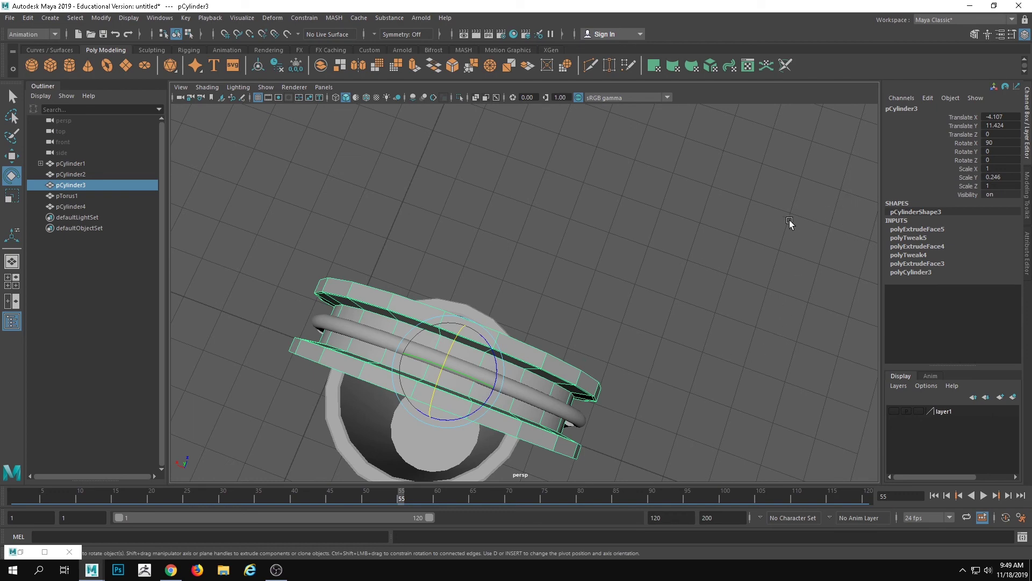
pyautogui.moveTo(551, 267)
pyautogui.keyDown('alt'); pyautogui.mouseDown()
pyautogui.moveTo(679, 264)
pyautogui.moveTo(627, 320)
pyautogui.moveTo(615, 362)
pyautogui.moveTo(606, 300)
pyautogui.moveTo(528, 270)
pyautogui.moveTo(552, 248)
pyautogui.mouseUp(); pyautogui.keyUp('alt')
pyautogui.click(544, 333)
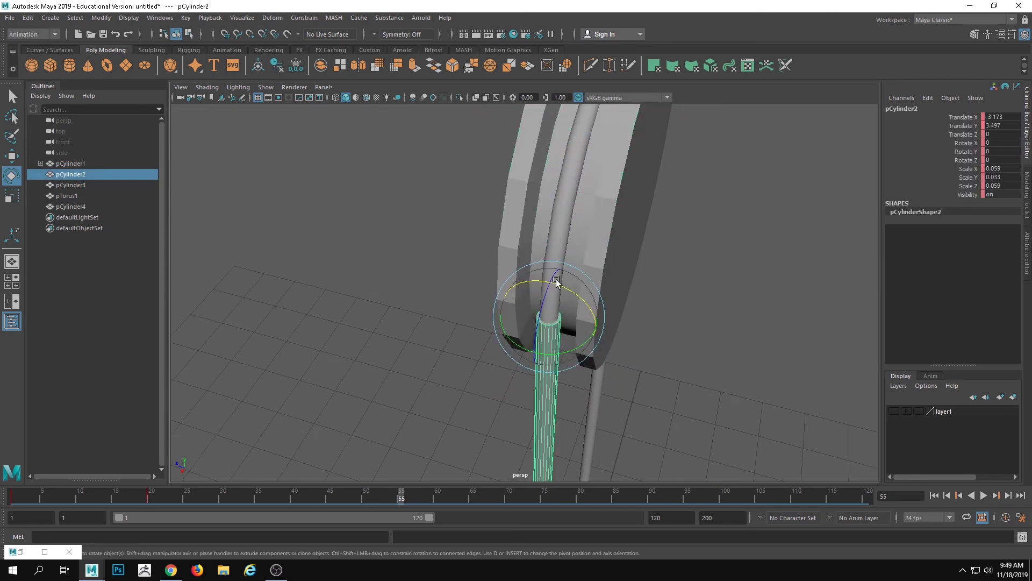
# Scale the rope loop around the pulley uniformly to 0.974 and move it to Translate X -4.145.
pyautogui.click(544, 249)
pyautogui.press('r')
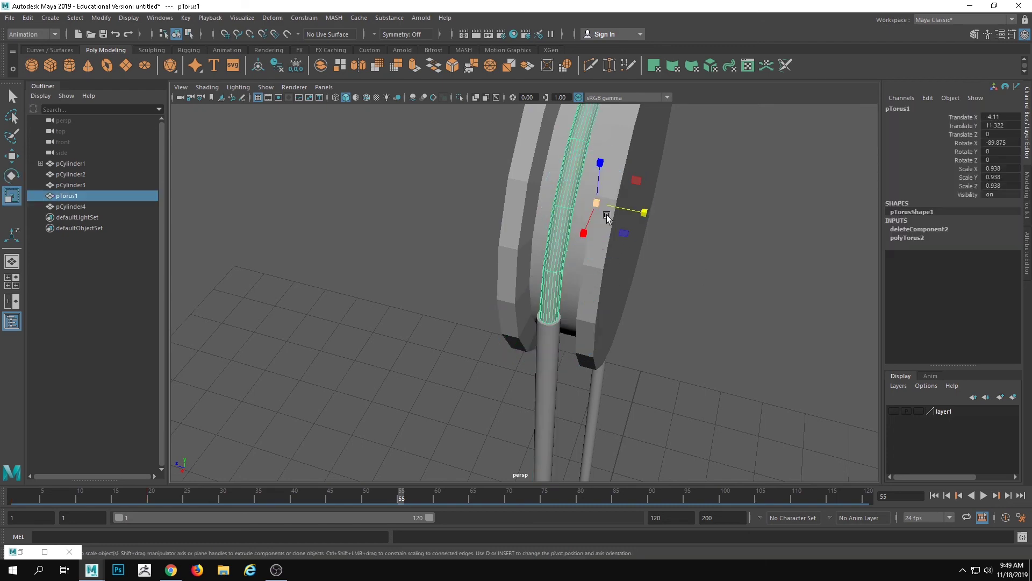
pyautogui.moveTo(601, 201); pyautogui.dragTo(581, 223)
pyautogui.press('w')
pyautogui.moveTo(559, 259); pyautogui.dragTo(565, 263, button='middle')
pyautogui.keyDown('alt'); pyautogui.moveTo(566, 263); pyautogui.dragTo(511, 259, button='right'); pyautogui.keyUp('alt')
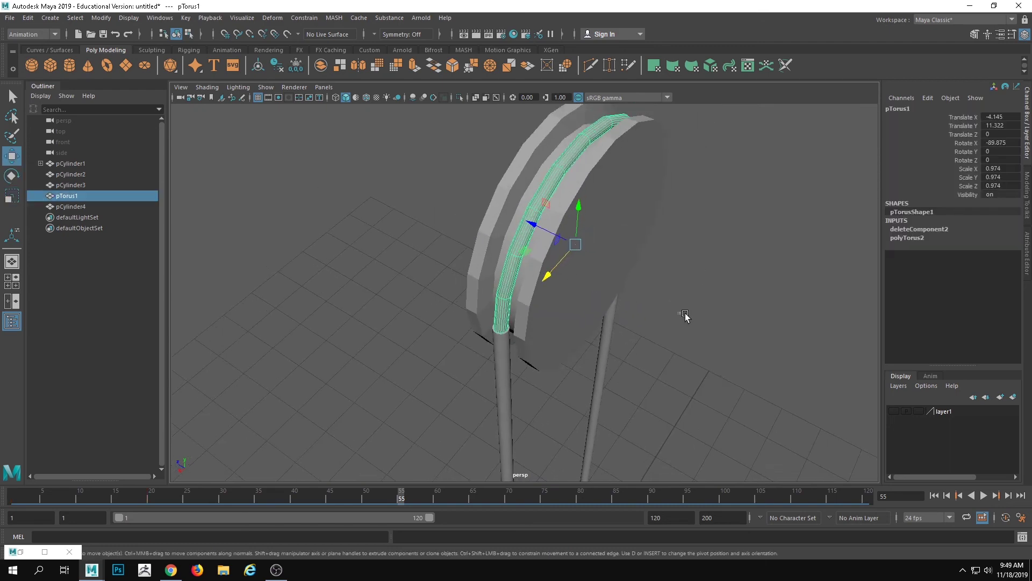
pyautogui.click(688, 315)
# Select all the flat faces on both circular sides of the pulley wheel.
pyautogui.keyDown('alt'); pyautogui.moveTo(689, 315); pyautogui.dragTo(599, 360, button='right'); pyautogui.keyUp('alt')
pyautogui.keyDown('alt'); pyautogui.moveTo(599, 359); pyautogui.dragTo(467, 352); pyautogui.keyUp('alt')
pyautogui.keyDown('alt'); pyautogui.moveTo(467, 352); pyautogui.dragTo(547, 231, button='middle'); pyautogui.keyUp('alt')
pyautogui.click(571, 187)
pyautogui.keyDown('alt'); pyautogui.moveTo(571, 187); pyautogui.dragTo(554, 333, button='middle'); pyautogui.keyUp('alt')
pyautogui.keyDown('alt'); pyautogui.moveTo(554, 333); pyautogui.dragTo(725, 269, button='right'); pyautogui.keyUp('alt')
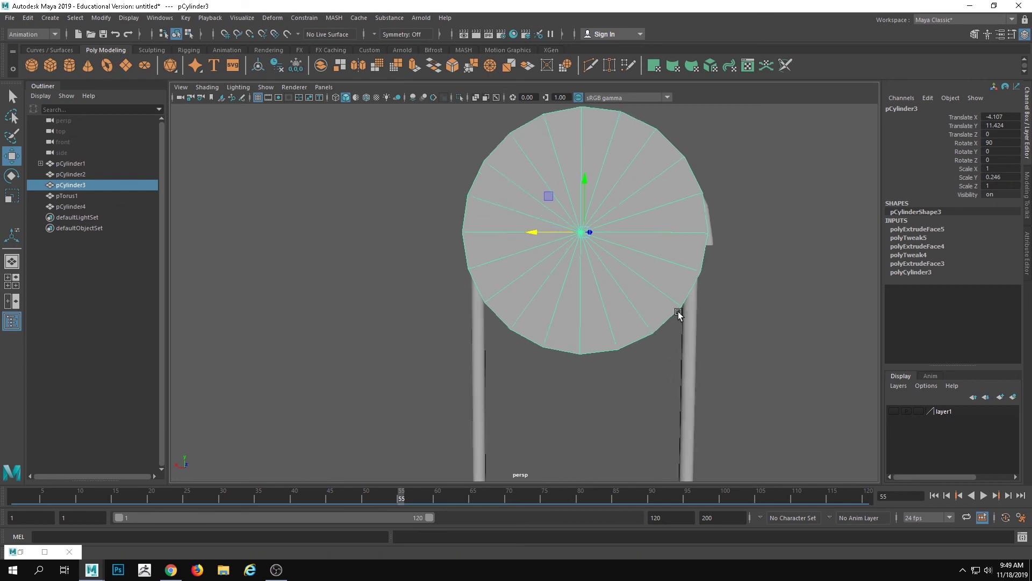
pyautogui.keyDown('alt'); pyautogui.moveTo(694, 264); pyautogui.dragTo(677, 284, button='middle'); pyautogui.keyUp('alt')
pyautogui.moveTo(676, 284); pyautogui.dragTo(599, 220, button='right')
pyautogui.moveTo(604, 279); pyautogui.dragTo(605, 279)
pyautogui.moveTo(604, 278)
pyautogui.keyDown('alt'); pyautogui.mouseDown()
pyautogui.moveTo(603, 309)
pyautogui.moveTo(608, 274)
pyautogui.mouseUp(); pyautogui.keyUp('alt')
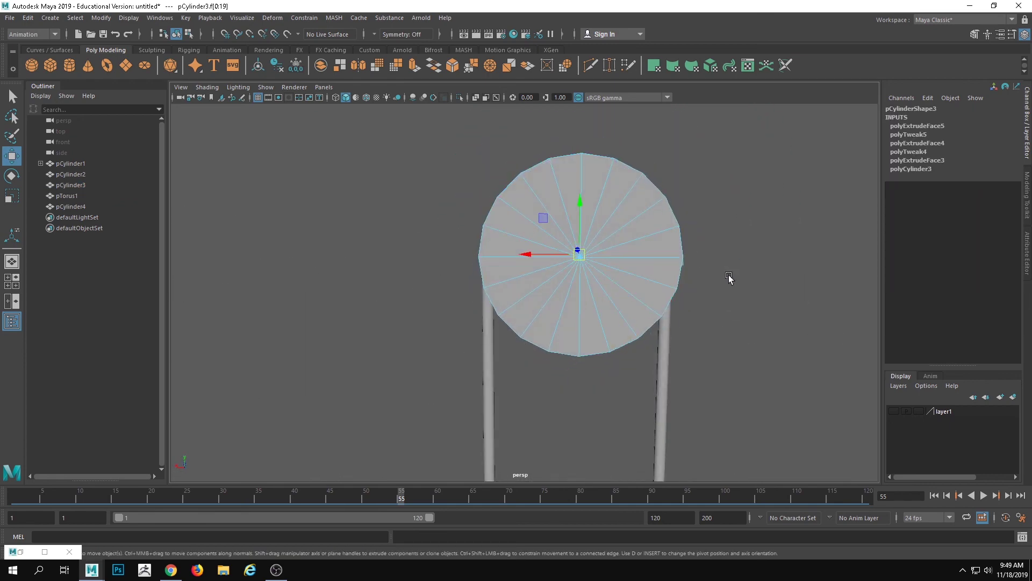
pyautogui.click(618, 277)
pyautogui.keyDown('alt'); pyautogui.moveTo(621, 289); pyautogui.dragTo(677, 274); pyautogui.keyUp('alt')
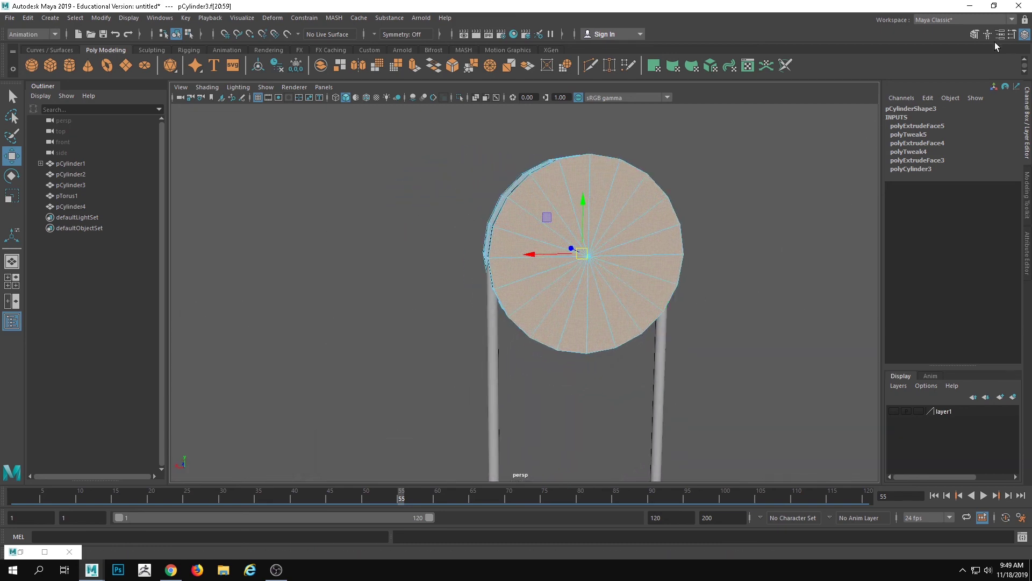
# Extrude the selected side faces of the pulley wheel as separate wedges, with Keep Faces Together turned off.
pyautogui.click(973, 35)
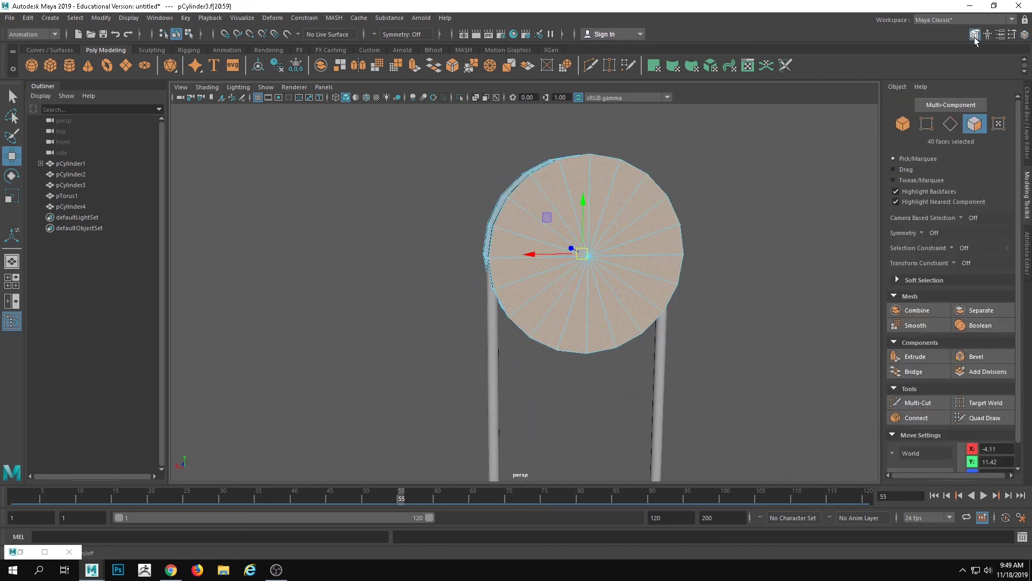
pyautogui.click(913, 356)
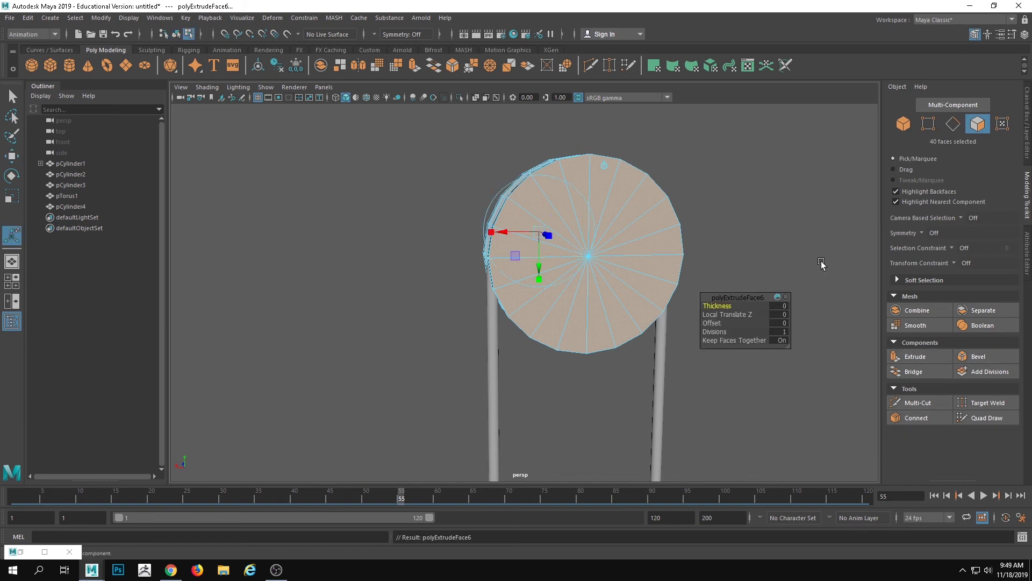
pyautogui.keyDown('alt'); pyautogui.moveTo(647, 343); pyautogui.dragTo(595, 348); pyautogui.keyUp('alt')
pyautogui.keyDown('alt'); pyautogui.moveTo(594, 348); pyautogui.dragTo(716, 413, button='right'); pyautogui.keyUp('alt')
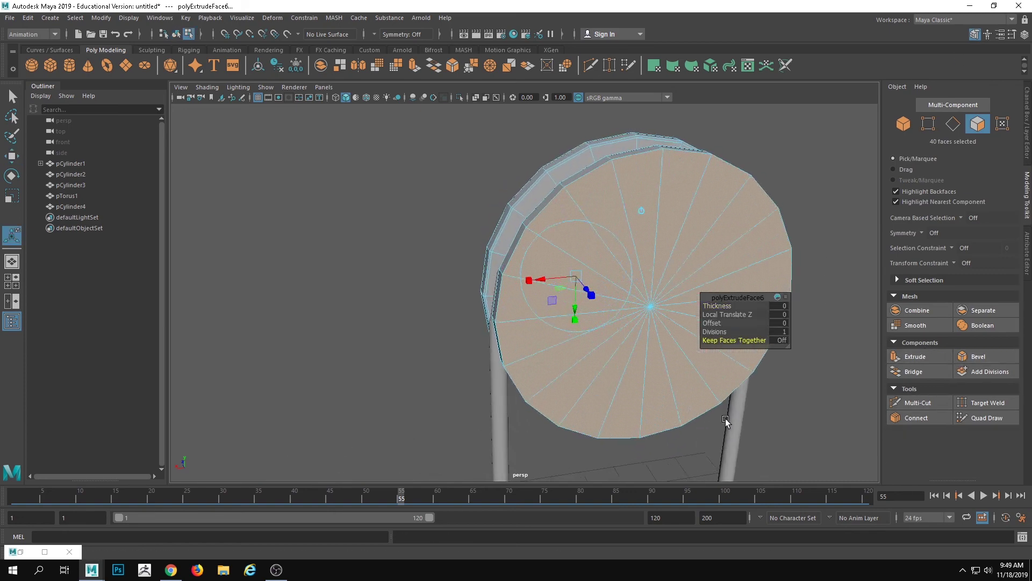
pyautogui.keyDown('alt'); pyautogui.moveTo(717, 412); pyautogui.dragTo(629, 340); pyautogui.keyUp('alt')
pyautogui.moveTo(514, 235); pyautogui.dragTo(617, 258)
# Scale the extruded wedge faces on the pulley wheel's sides and return to whole-object selection.
pyautogui.press('r')
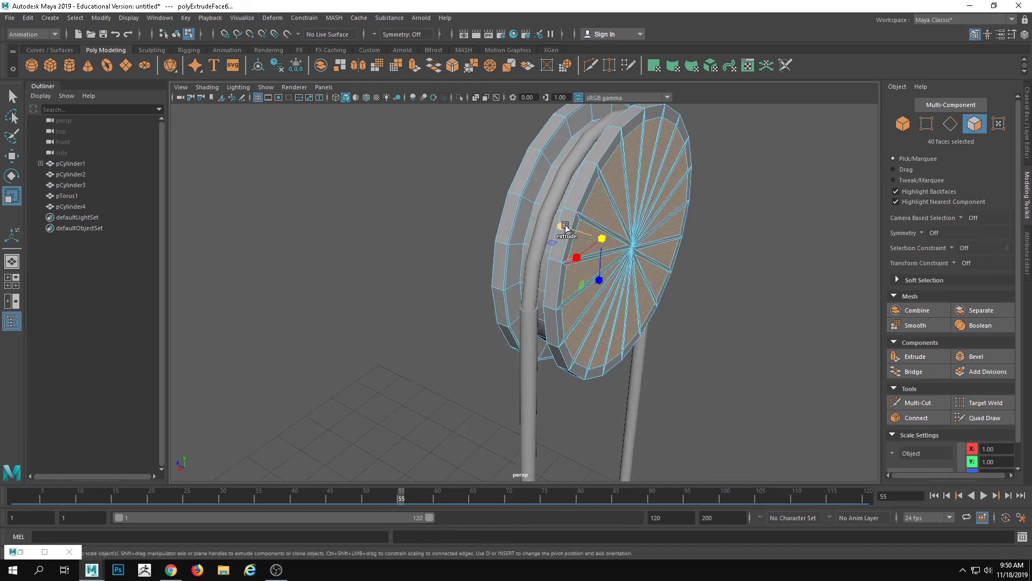
pyautogui.moveTo(565, 227); pyautogui.dragTo(553, 217)
pyautogui.keyDown('alt'); pyautogui.moveTo(672, 250); pyautogui.dragTo(624, 245); pyautogui.keyUp('alt')
pyautogui.moveTo(635, 245); pyautogui.dragTo(753, 210, button='right')
pyautogui.keyDown('alt'); pyautogui.moveTo(811, 305); pyautogui.dragTo(799, 282); pyautogui.keyUp('alt')
pyautogui.keyDown('alt'); pyautogui.moveTo(668, 274); pyautogui.dragTo(640, 328); pyautogui.keyUp('alt')
pyautogui.moveTo(639, 328); pyautogui.dragTo(695, 286, button='right')
pyautogui.keyDown('alt'); pyautogui.moveTo(695, 287); pyautogui.dragTo(752, 279); pyautogui.keyUp('alt')
pyautogui.keyDown('alt'); pyautogui.moveTo(752, 280); pyautogui.dragTo(548, 282, button='right'); pyautogui.keyUp('alt')
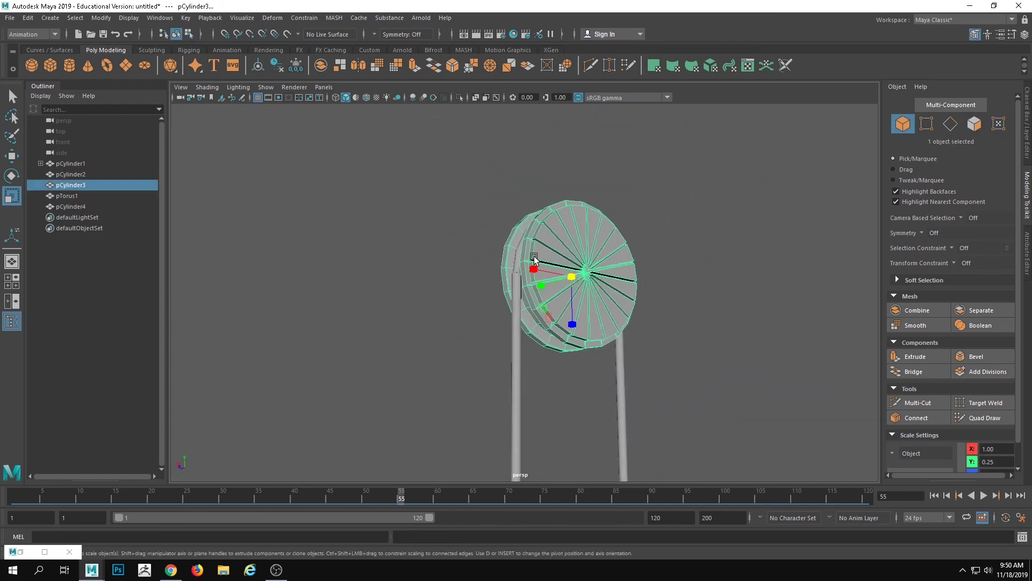
# Select the pulley wheel and set a keyframe on it at frame 1.
pyautogui.keyDown('alt'); pyautogui.moveTo(548, 282); pyautogui.dragTo(510, 293); pyautogui.keyUp('alt')
pyautogui.keyDown('alt'); pyautogui.moveTo(510, 293); pyautogui.dragTo(744, 357, button='right'); pyautogui.keyUp('alt')
pyautogui.click(742, 345)
pyautogui.keyDown('alt'); pyautogui.moveTo(742, 344); pyautogui.dragTo(699, 323); pyautogui.keyUp('alt')
pyautogui.click(603, 303)
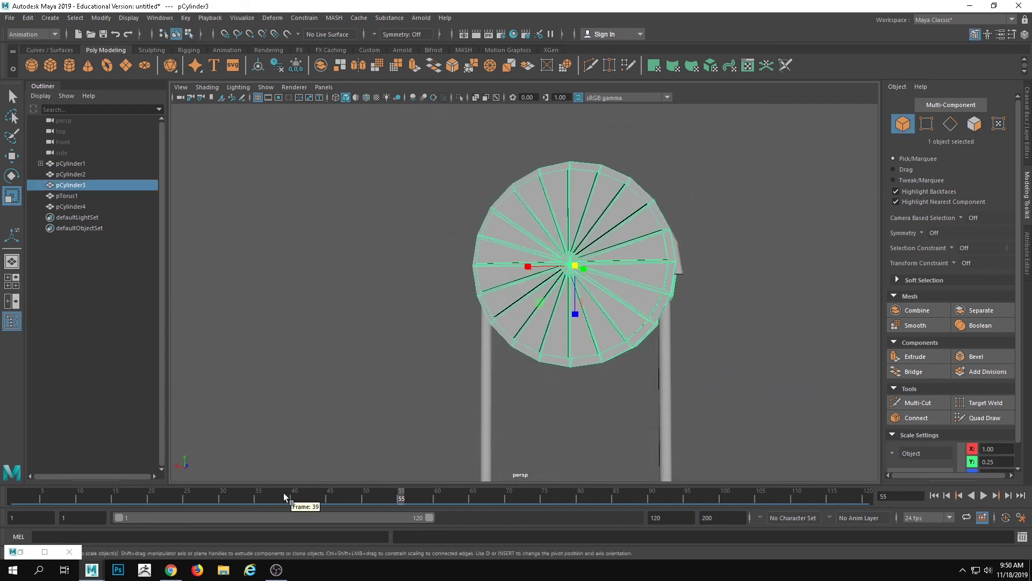
pyautogui.moveTo(1, 513); pyautogui.dragTo(16, 504)
pyautogui.keyDown('alt'); pyautogui.moveTo(371, 384); pyautogui.dragTo(316, 402, button='right'); pyautogui.keyUp('alt')
pyautogui.keyDown('alt'); pyautogui.moveTo(407, 454); pyautogui.dragTo(445, 338, button='middle'); pyautogui.keyUp('alt')
pyautogui.keyDown('alt'); pyautogui.moveTo(444, 339); pyautogui.dragTo(419, 311, button='right'); pyautogui.keyUp('alt')
pyautogui.press('s')
# At frame 21, rotate the pulley wheel about 53° around its axle to key its spin.
pyautogui.moveTo(37, 494); pyautogui.dragTo(158, 510)
pyautogui.press('e')
pyautogui.moveTo(512, 259); pyautogui.dragTo(509, 250)
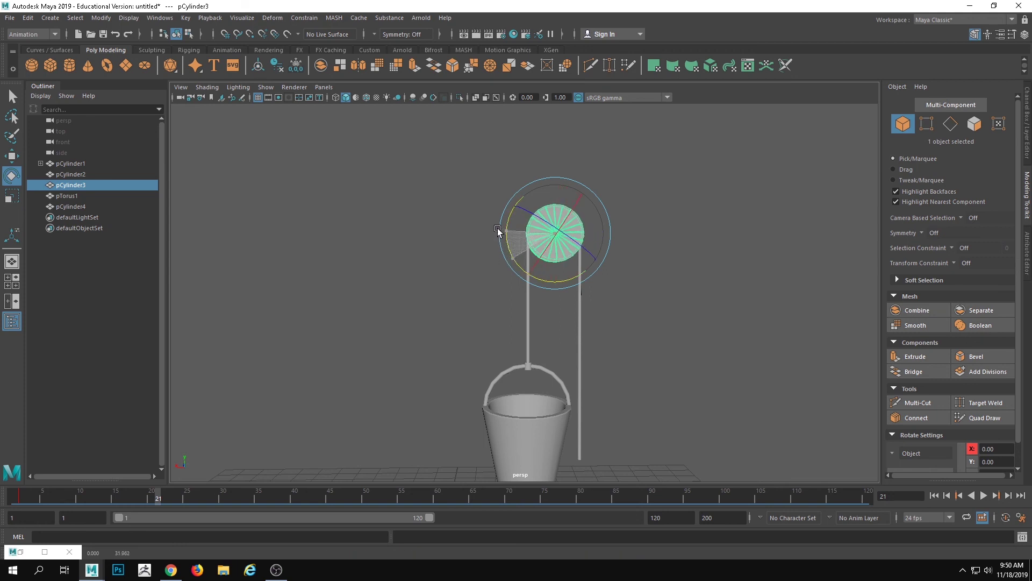
# Play and scrub the animation to review the wheel's spin against the bucket's lift, including from an angled view.
pyautogui.hotkey('alt', 'v')
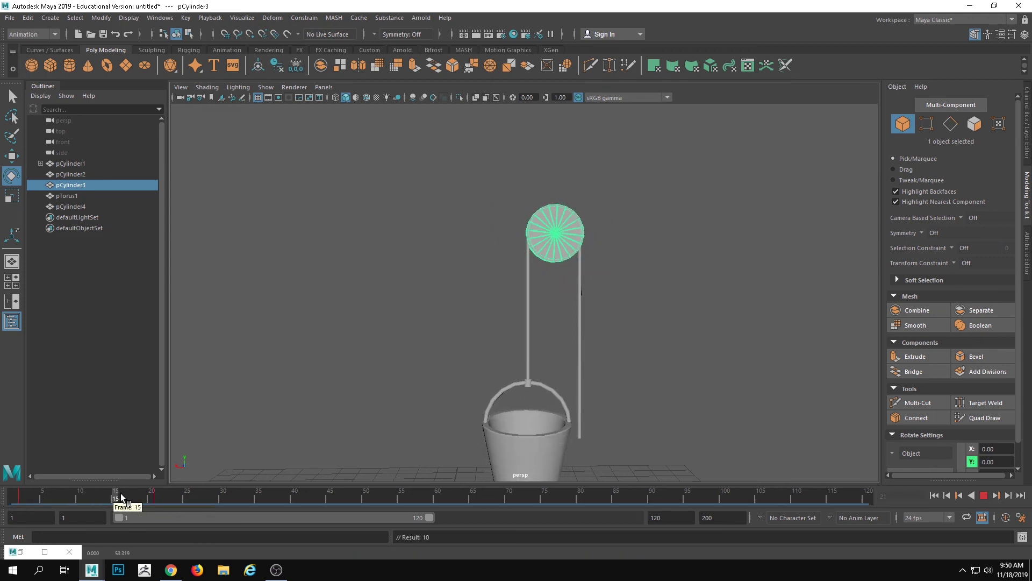
pyautogui.moveTo(143, 505); pyautogui.dragTo(71, 503)
pyautogui.click(434, 414)
pyautogui.moveTo(346, 456)
pyautogui.keyDown('alt'); pyautogui.mouseDown()
pyautogui.moveTo(434, 414)
pyautogui.moveTo(344, 457)
pyautogui.mouseUp(); pyautogui.keyUp('alt')
pyautogui.keyDown('alt'); pyautogui.moveTo(205, 459); pyautogui.dragTo(409, 290); pyautogui.keyUp('alt')
pyautogui.hotkey('alt', 'v')
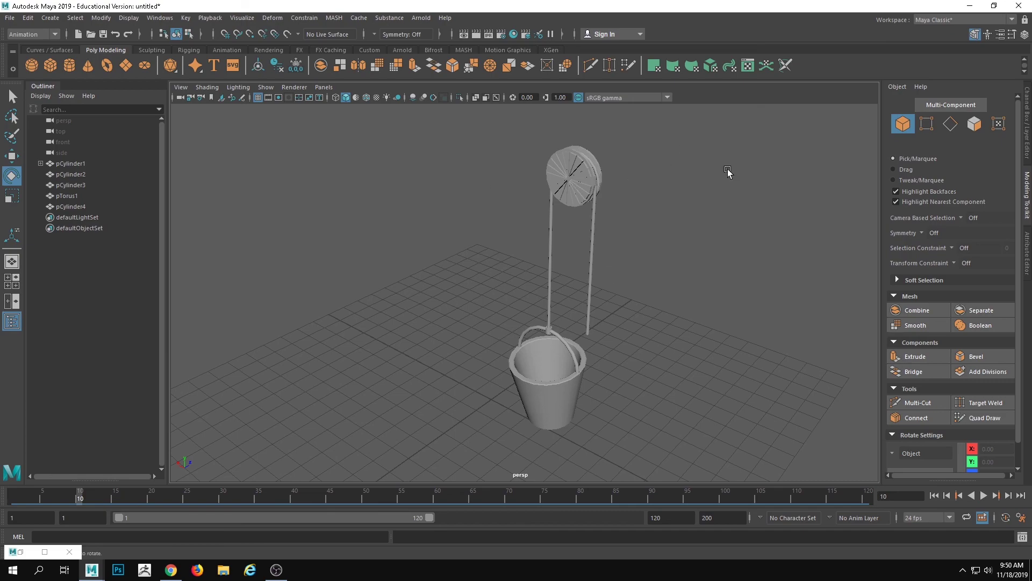
# Examine the pulley wheel's grooves and rope loop close up from above, and scrub the early frames of the lift.
pyautogui.keyDown('alt'); pyautogui.moveTo(698, 180); pyautogui.dragTo(669, 337, button='middle'); pyautogui.keyUp('alt')
pyautogui.keyDown('alt'); pyautogui.moveTo(669, 338); pyautogui.dragTo(1016, 355, button='right'); pyautogui.keyUp('alt')
pyautogui.keyDown('alt'); pyautogui.moveTo(603, 344); pyautogui.dragTo(639, 241, button='middle'); pyautogui.keyUp('alt')
pyautogui.click(643, 308)
pyautogui.keyDown('alt'); pyautogui.moveTo(647, 306); pyautogui.dragTo(778, 290); pyautogui.keyUp('alt')
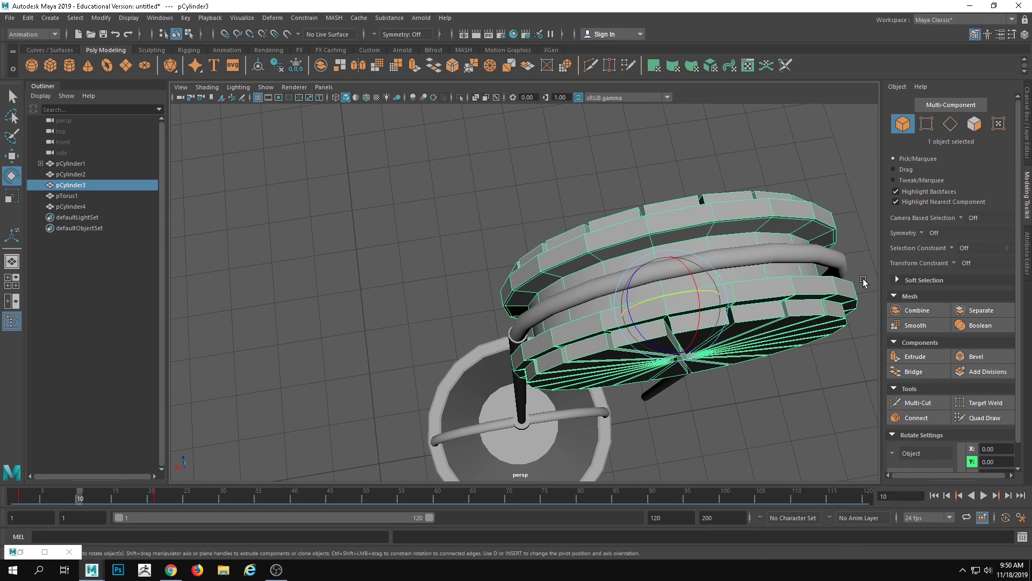
pyautogui.keyDown('alt'); pyautogui.moveTo(707, 327); pyautogui.dragTo(543, 377, button='right'); pyautogui.keyUp('alt')
pyautogui.keyDown('alt'); pyautogui.moveTo(543, 377); pyautogui.dragTo(512, 330); pyautogui.keyUp('alt')
pyautogui.click(667, 395)
pyautogui.keyDown('alt'); pyautogui.moveTo(675, 403); pyautogui.dragTo(773, 279, button='middle'); pyautogui.keyUp('alt')
pyautogui.keyDown('alt'); pyautogui.moveTo(773, 279); pyautogui.dragTo(564, 349, button='right'); pyautogui.keyUp('alt')
pyautogui.keyDown('alt'); pyautogui.moveTo(564, 350); pyautogui.dragTo(521, 379); pyautogui.keyUp('alt')
pyautogui.moveTo(55, 495); pyautogui.dragTo(61, 471)
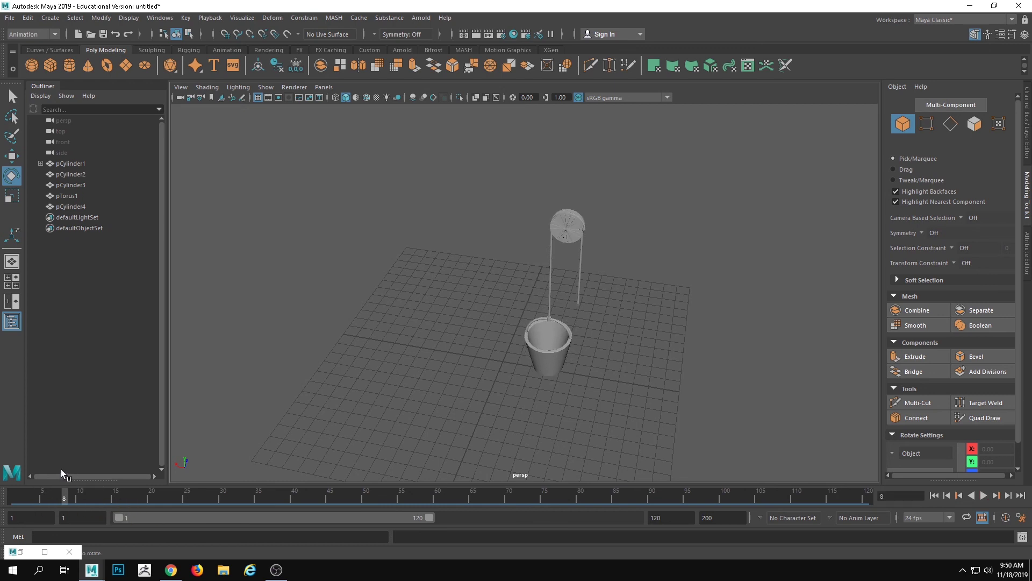